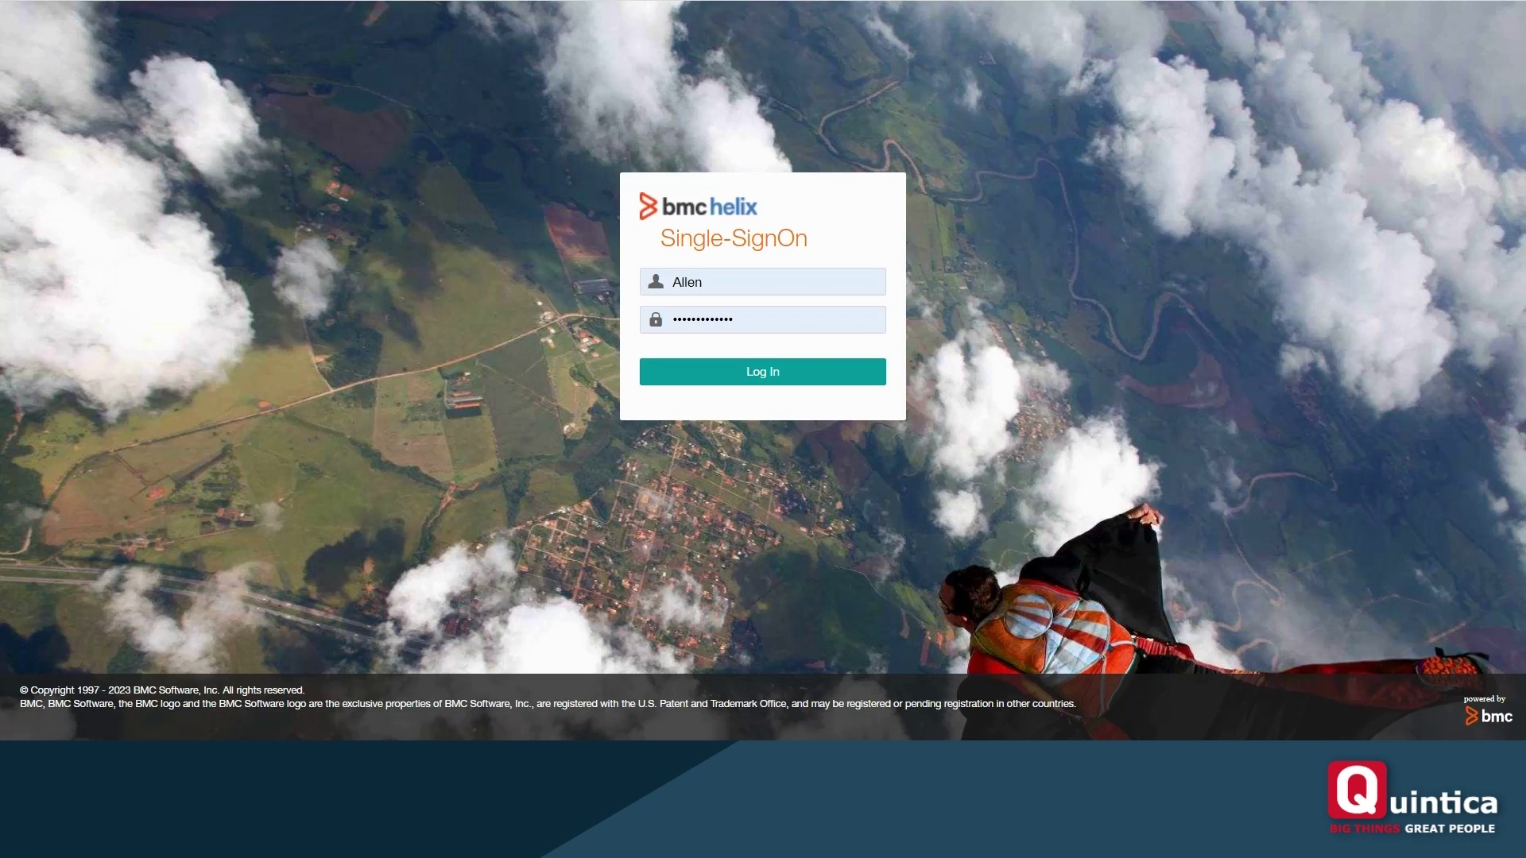
Log in with the prefilled credentials and review the CMDB dashboard's health charts and data flow.
{"action": "key", "text": "Return"}
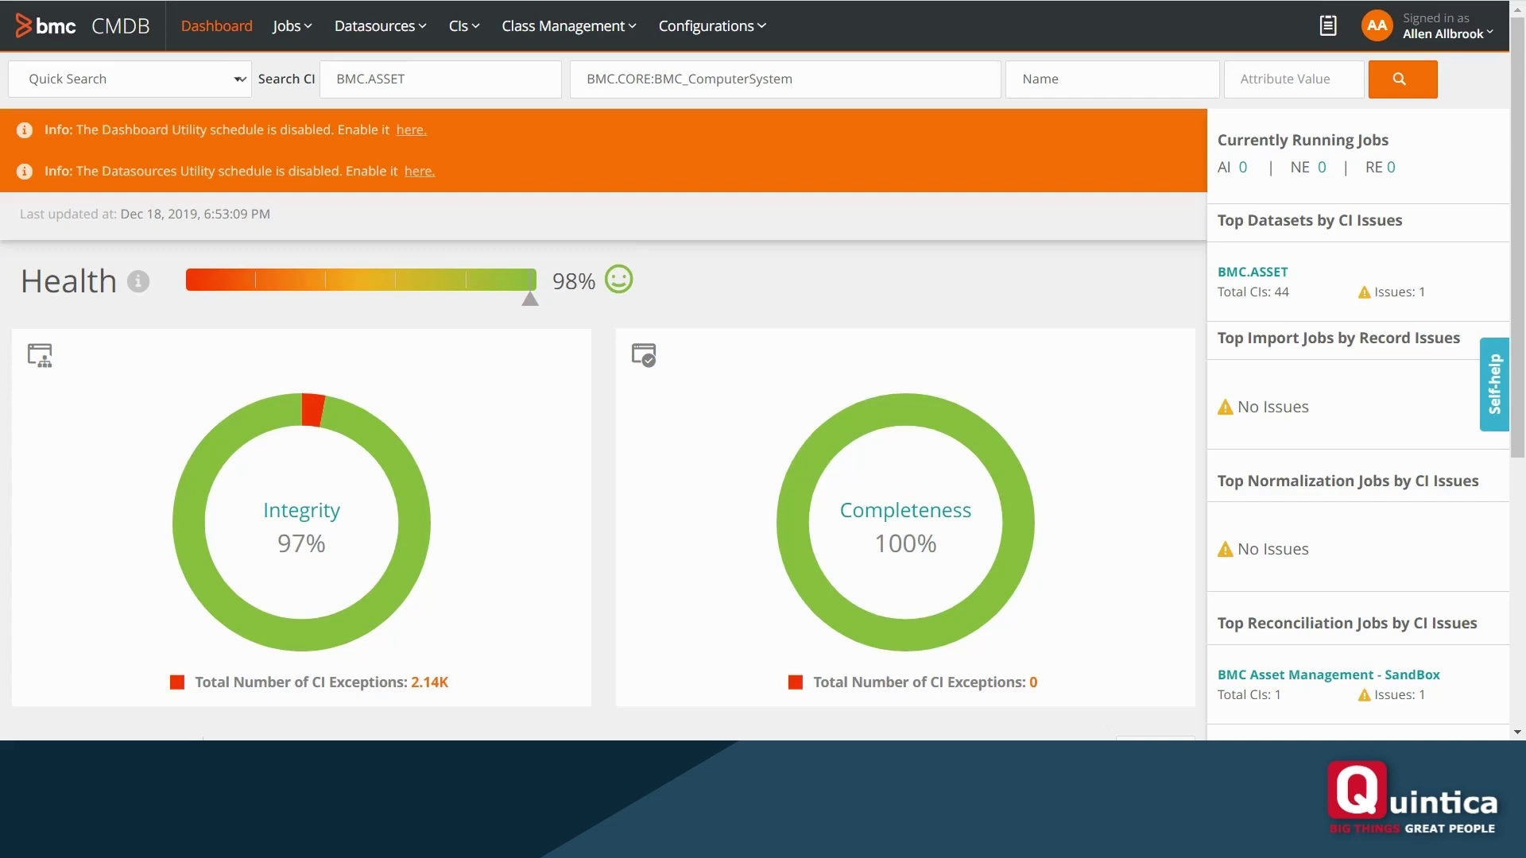
{"action": "scroll", "coordinate": [763, 370], "scroll_direction": "down", "scroll_amount": 2}
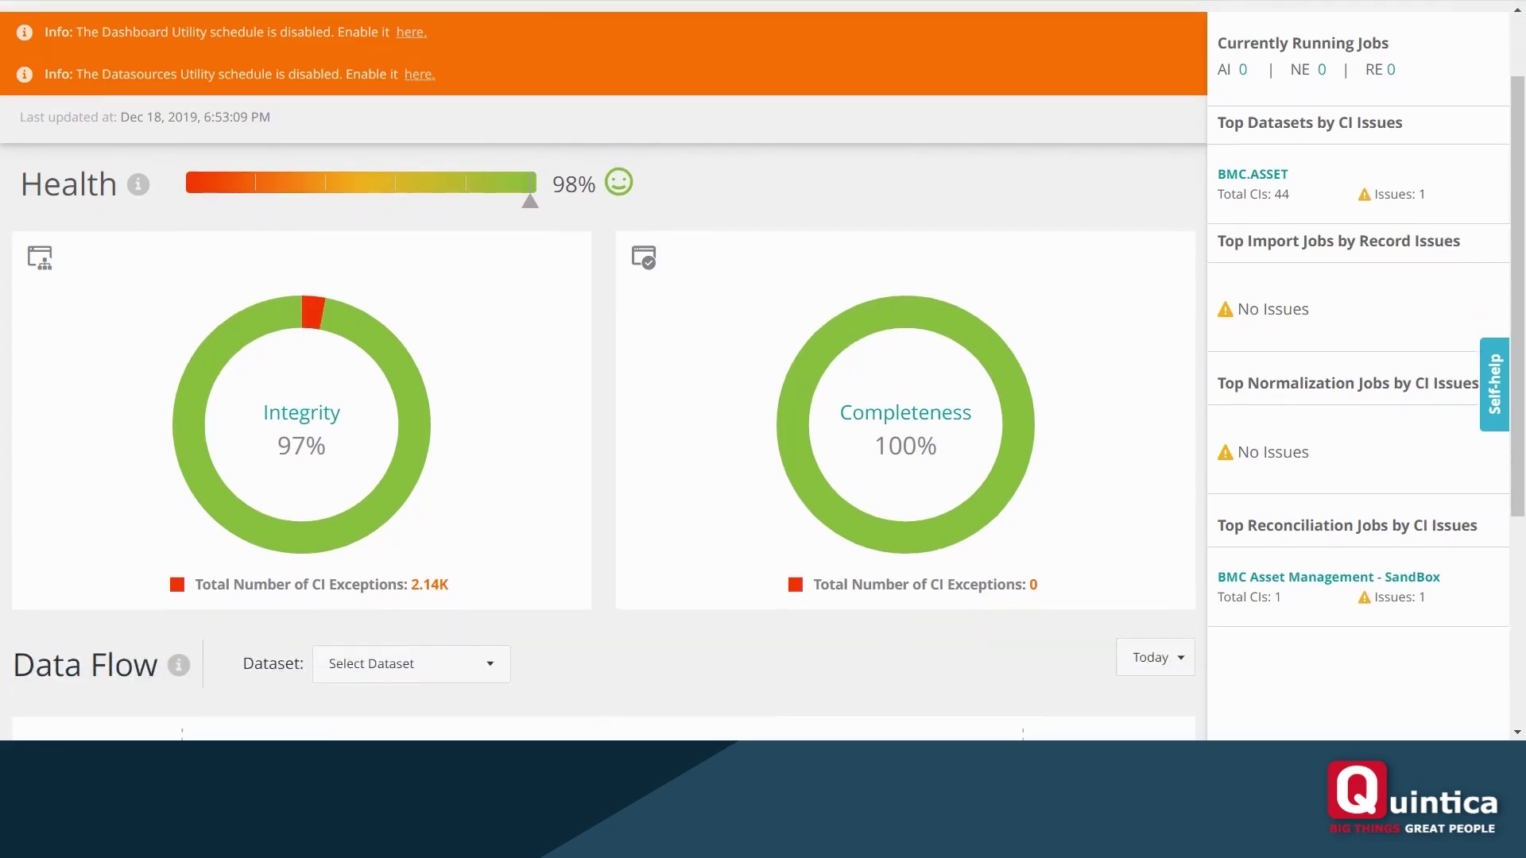
{"action": "scroll", "coordinate": [763, 370], "scroll_direction": "down", "scroll_amount": 2}
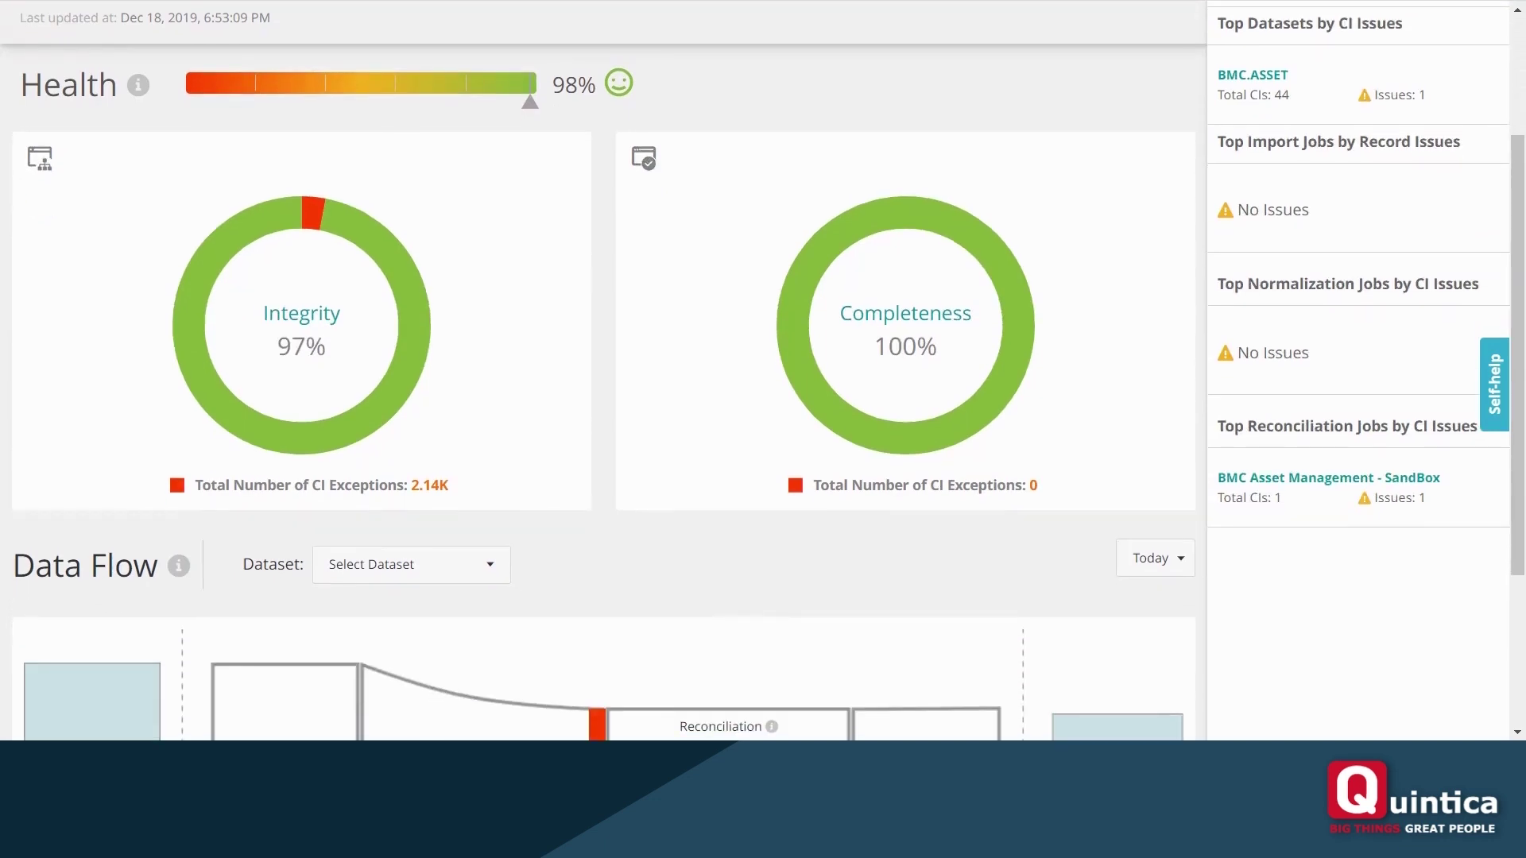
{"action": "scroll", "coordinate": [763, 370], "scroll_direction": "down", "scroll_amount": 4}
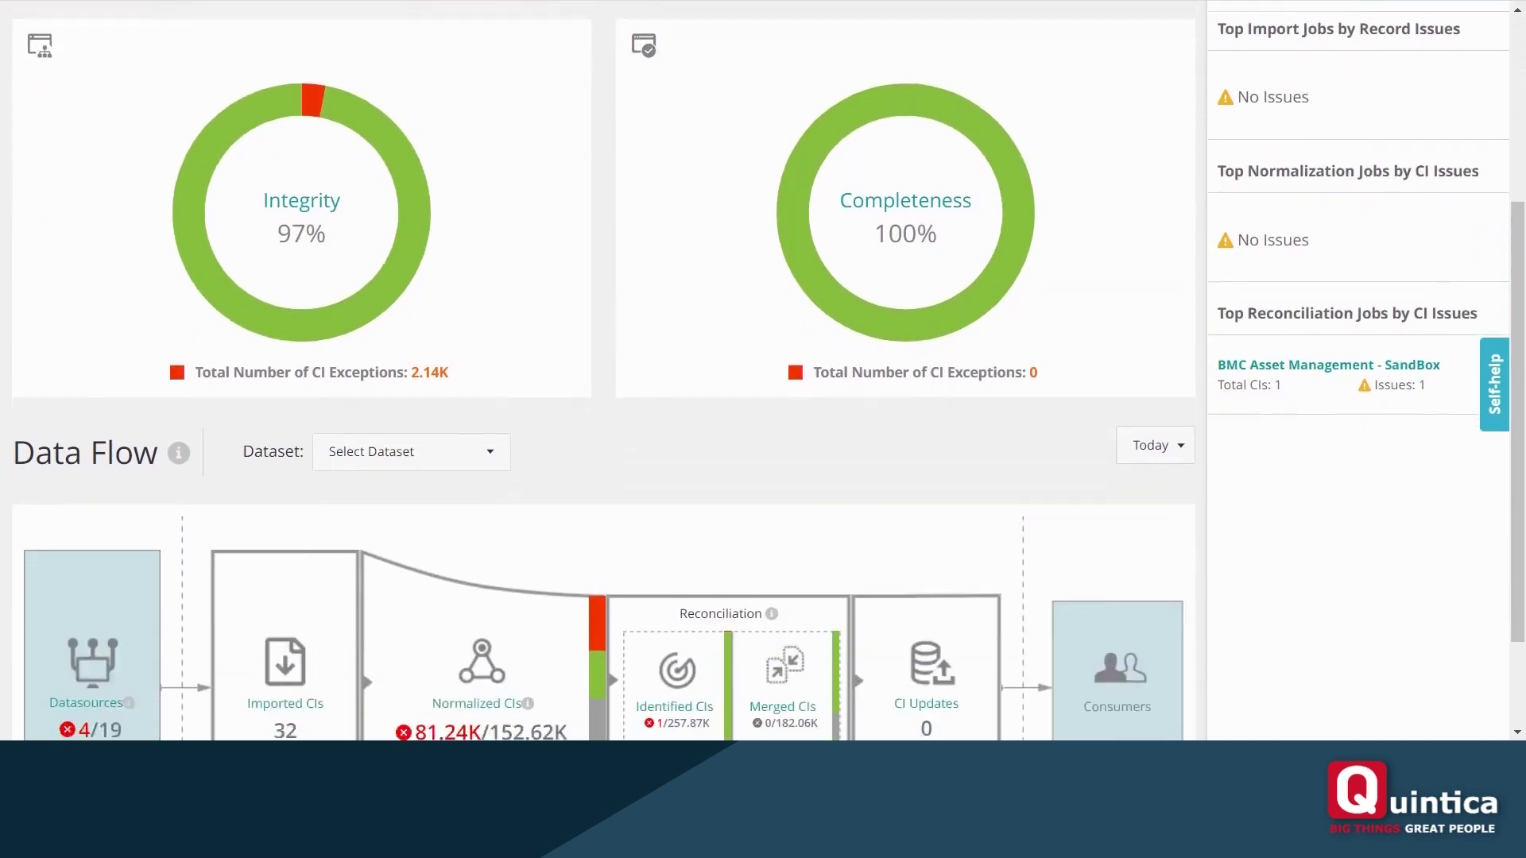
{"action": "scroll", "coordinate": [763, 370], "scroll_direction": "up", "scroll_amount": 2}
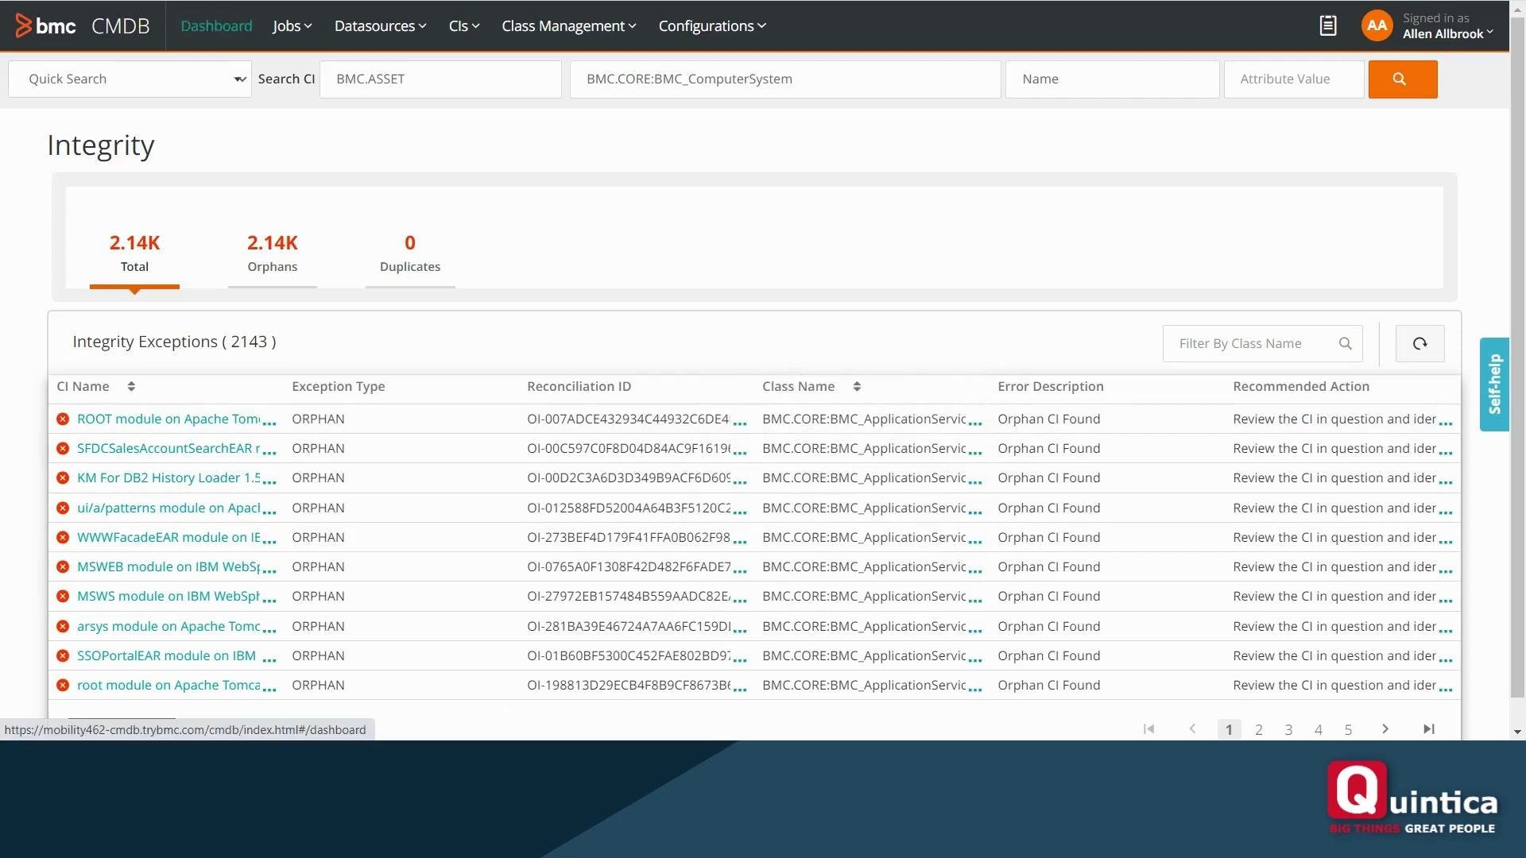
Return from the Integrity exceptions to the dashboard and set the Data Flow dataset to BMC.ADDM.
{"action": "left_click", "coordinate": [216, 25]}
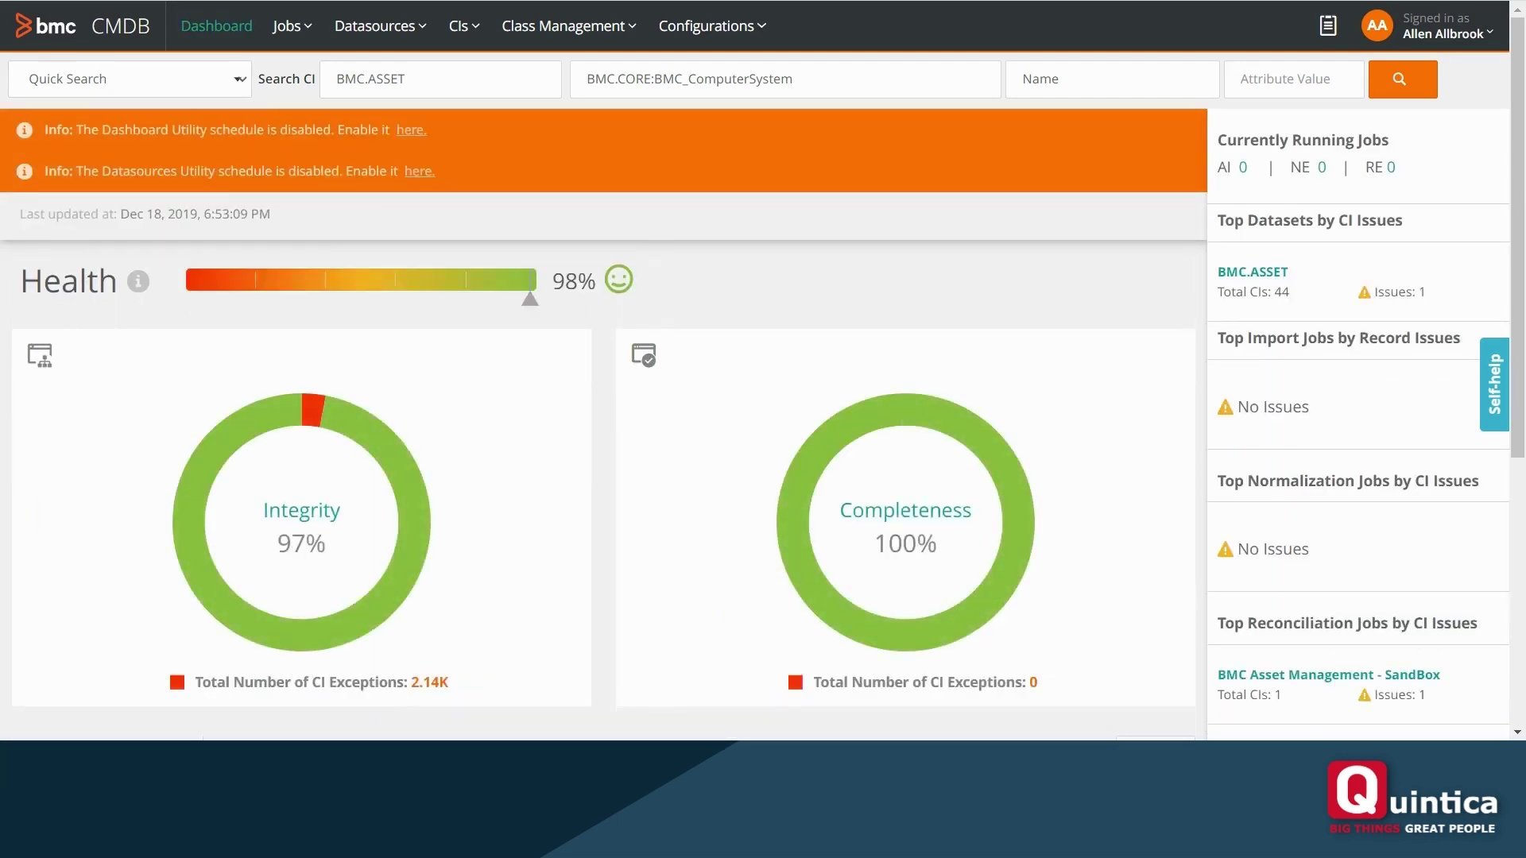
{"action": "scroll", "coordinate": [604, 397], "scroll_direction": "down", "scroll_amount": 5}
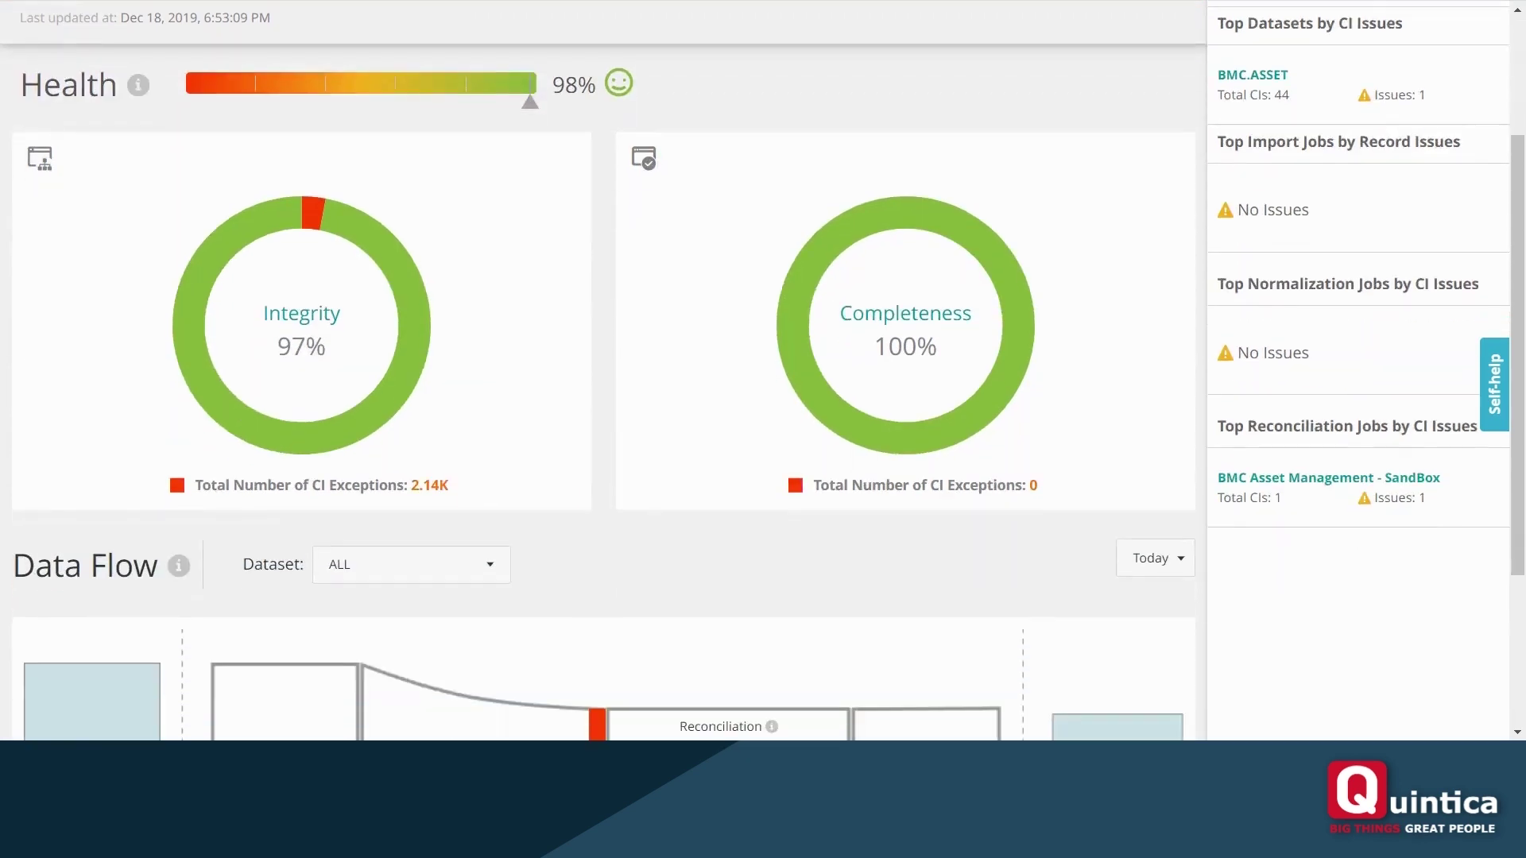
{"action": "scroll", "coordinate": [481, 589], "scroll_direction": "down", "scroll_amount": 1}
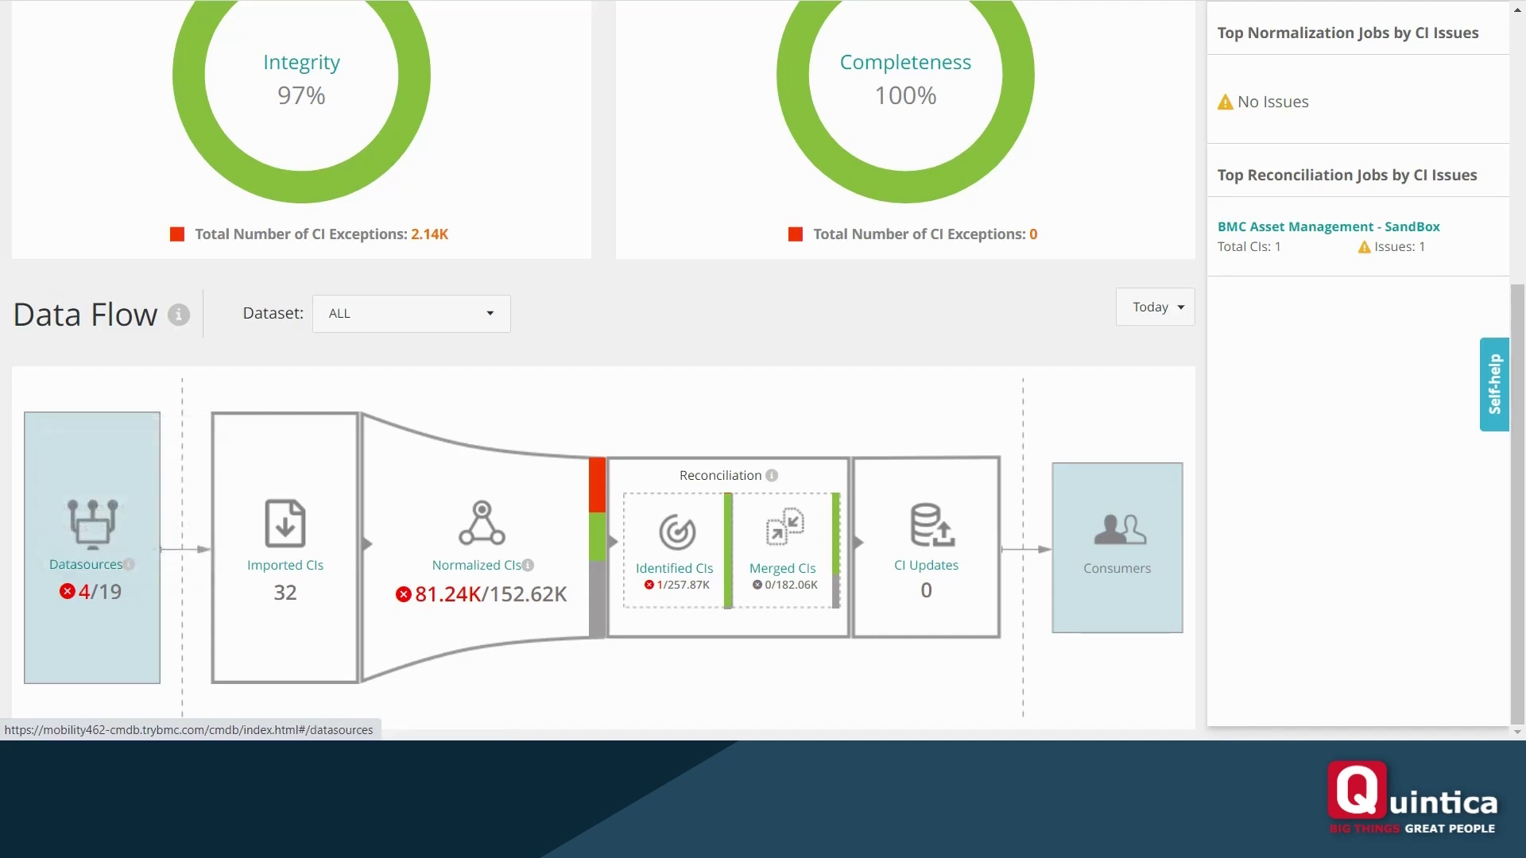
{"action": "mouse_move", "coordinate": [128, 564]}
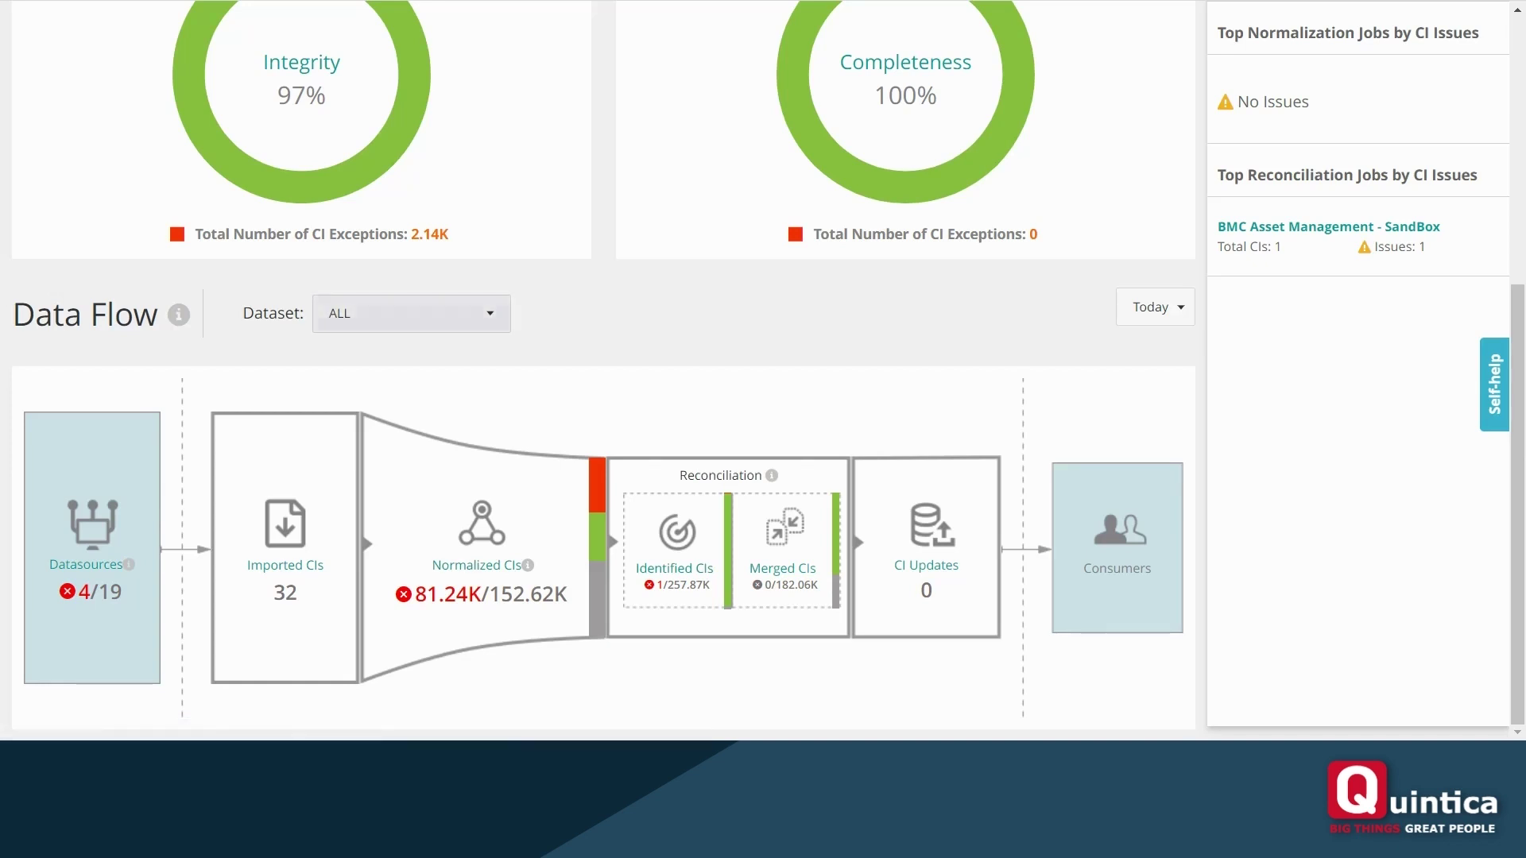
{"action": "left_click", "coordinate": [411, 313]}
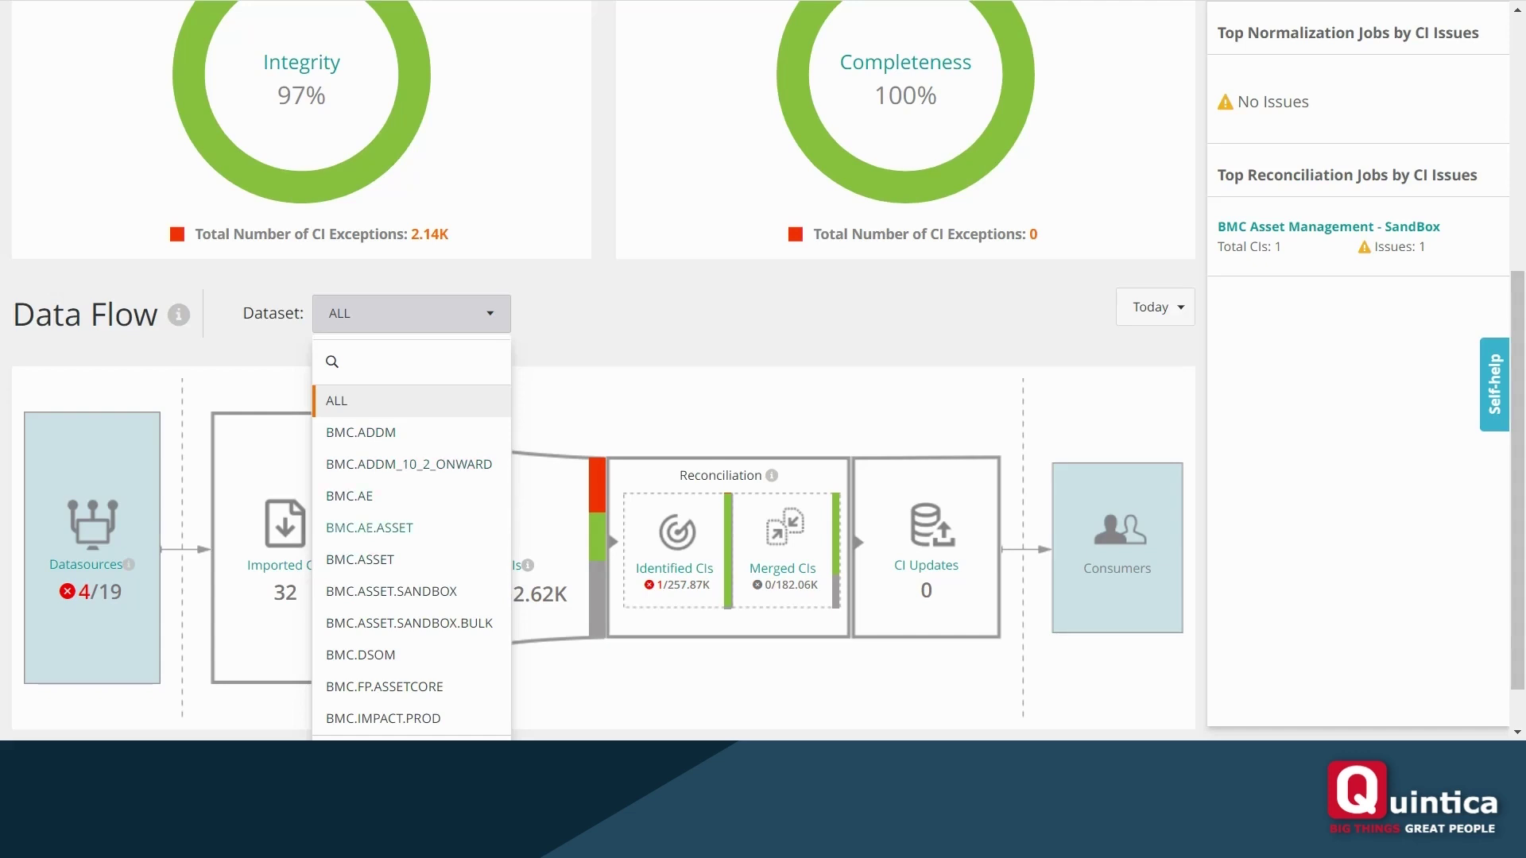
{"action": "left_click", "coordinate": [361, 433]}
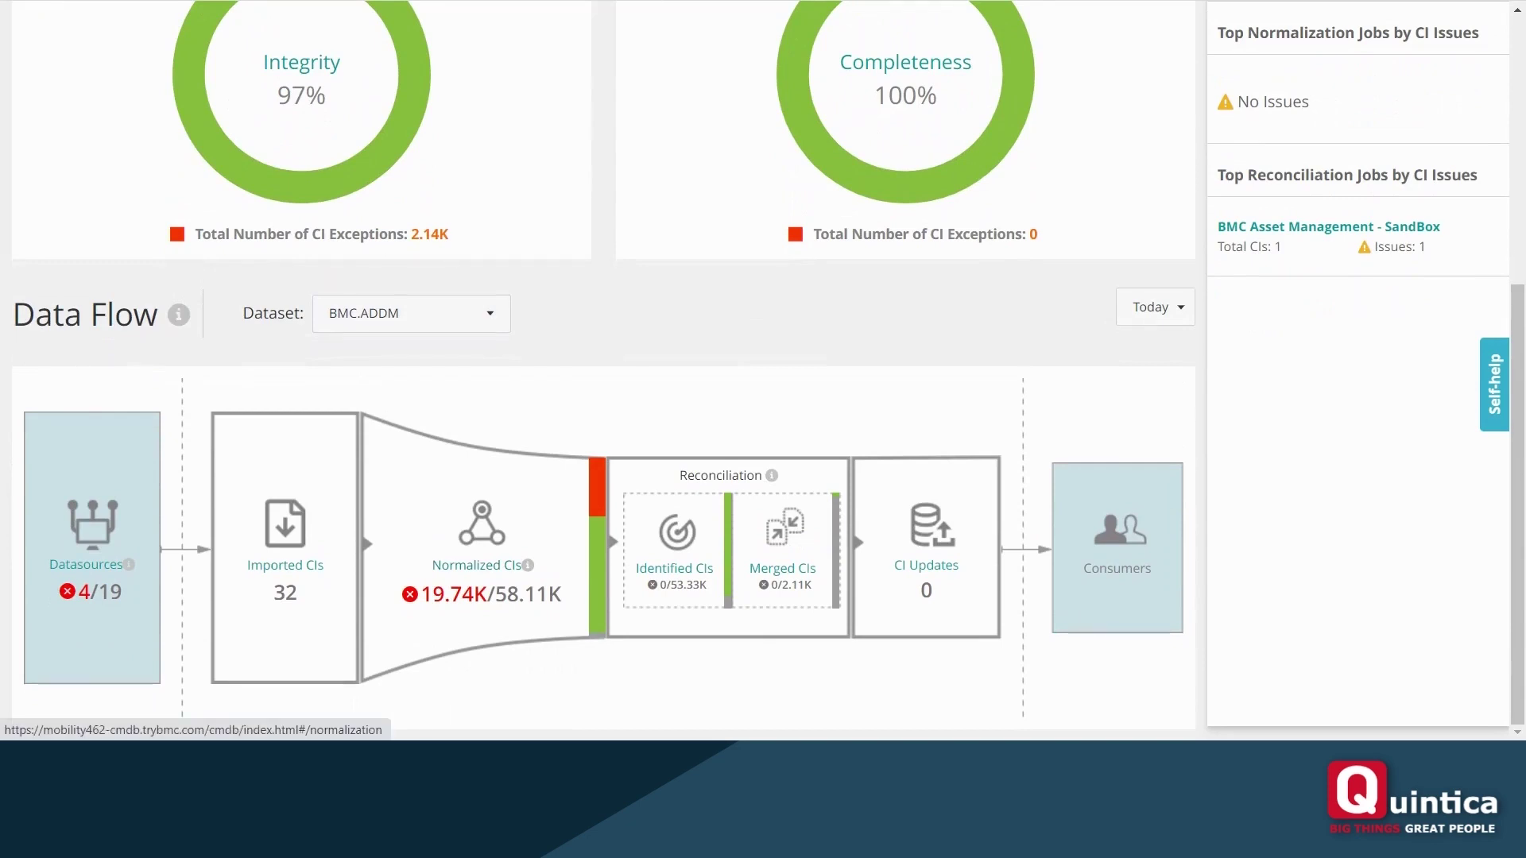
Run a quick CI search in BMC.ASSET for class BMC.CORE:BMC_ComputerSystem with the attribute set to All.
{"action": "scroll", "coordinate": [482, 565], "scroll_direction": "up", "scroll_amount": 4}
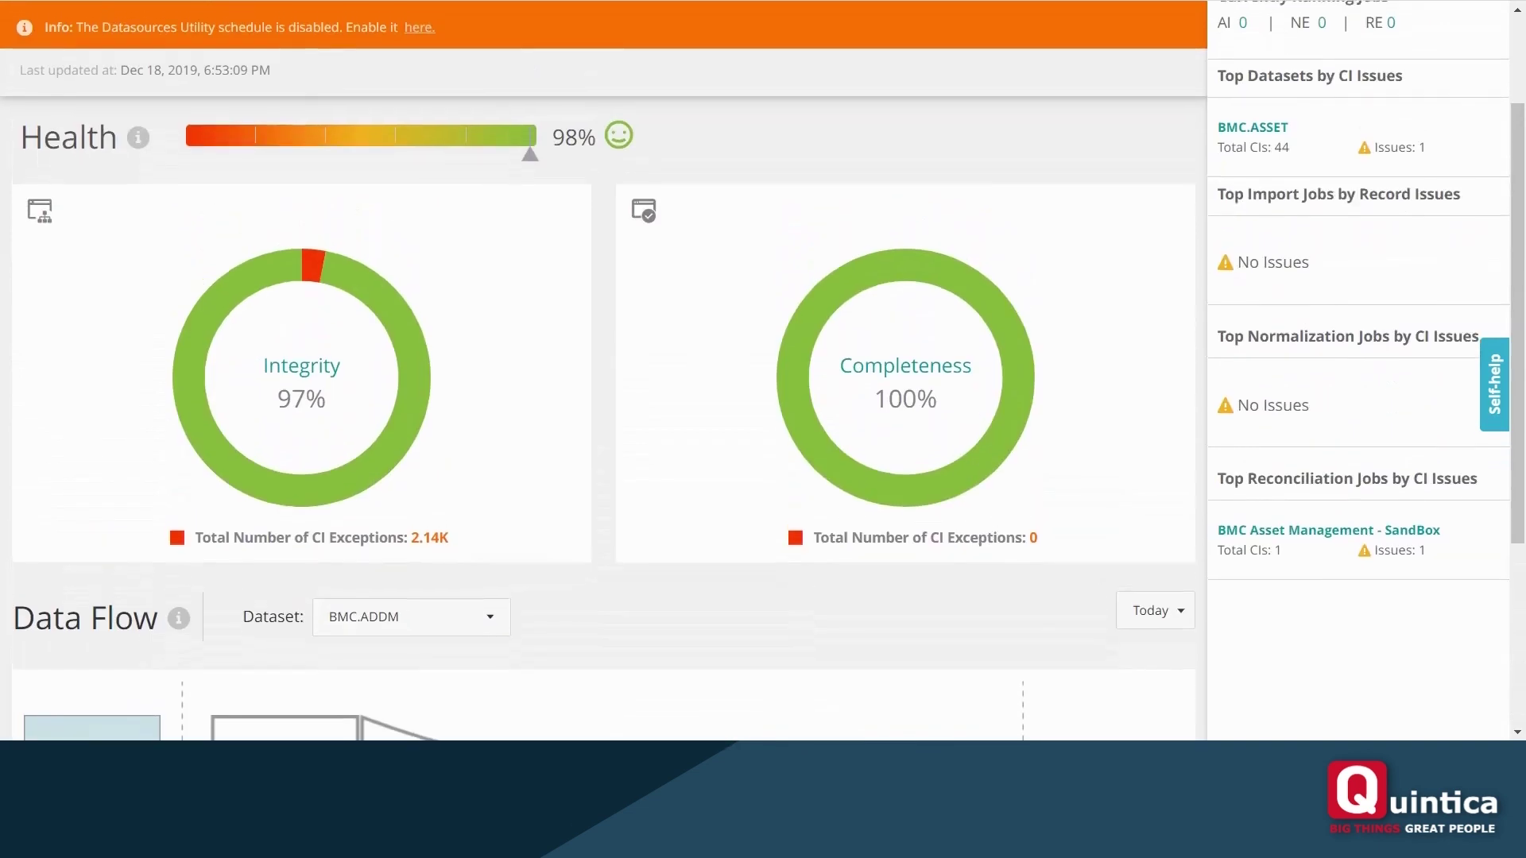
{"action": "scroll", "coordinate": [604, 370], "scroll_direction": "up", "scroll_amount": 2}
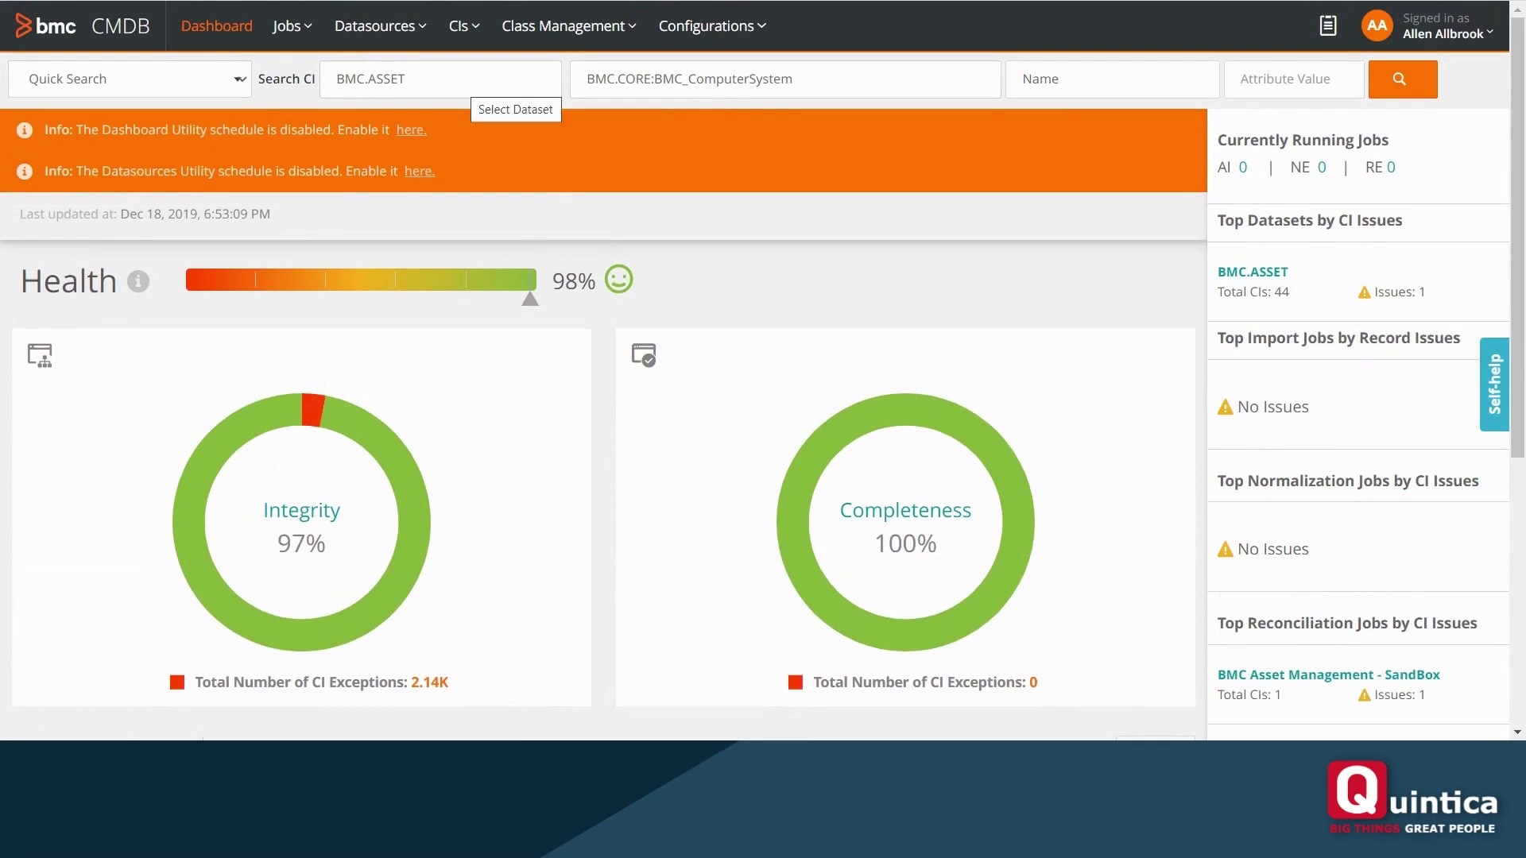
{"action": "left_click", "coordinate": [370, 79]}
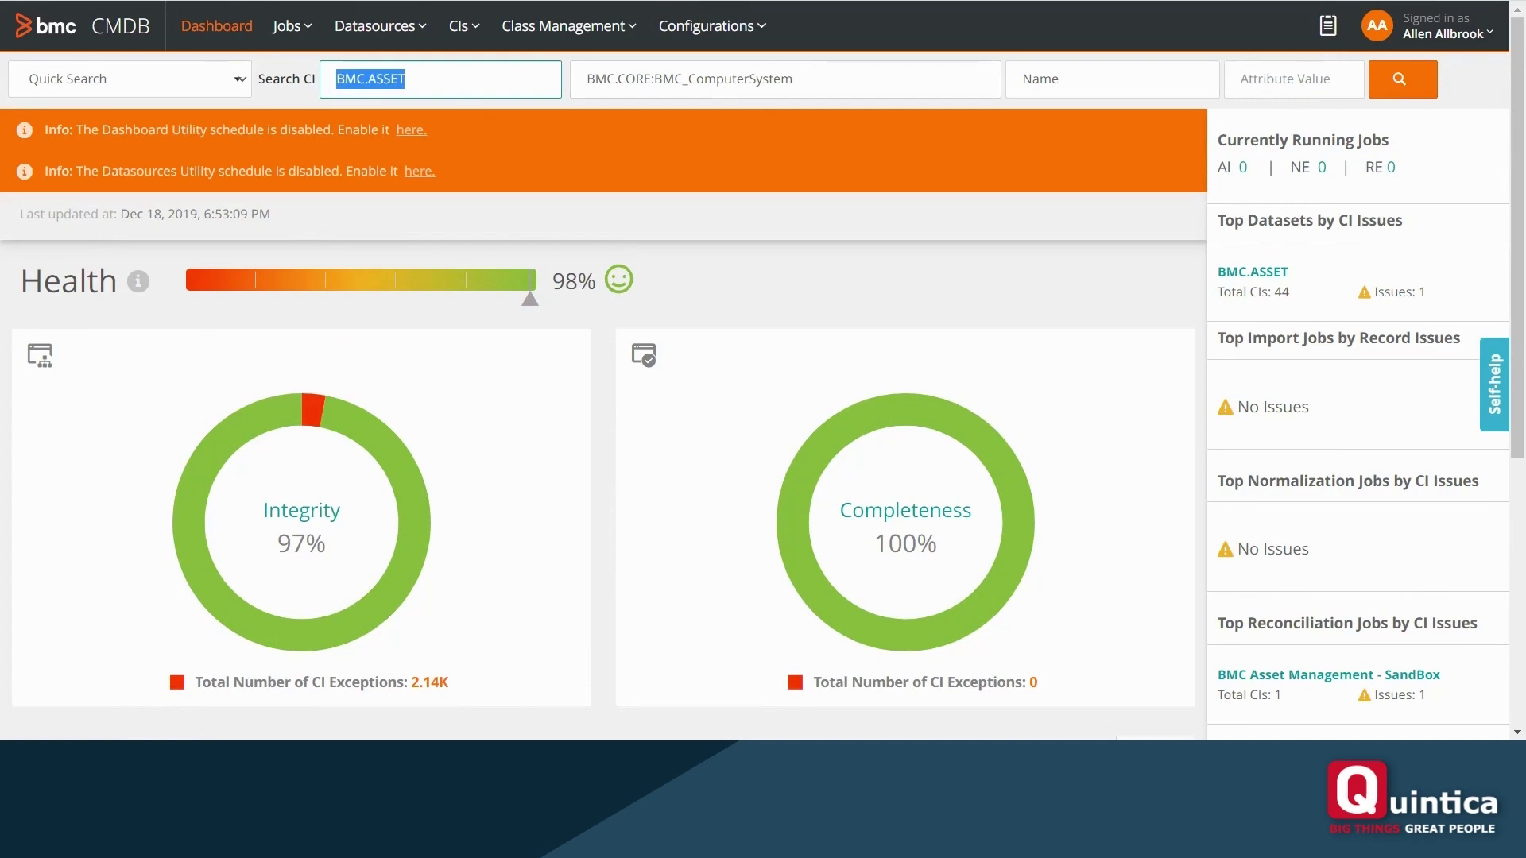
{"action": "key", "text": "Tab"}
{"action": "key", "text": "End"}
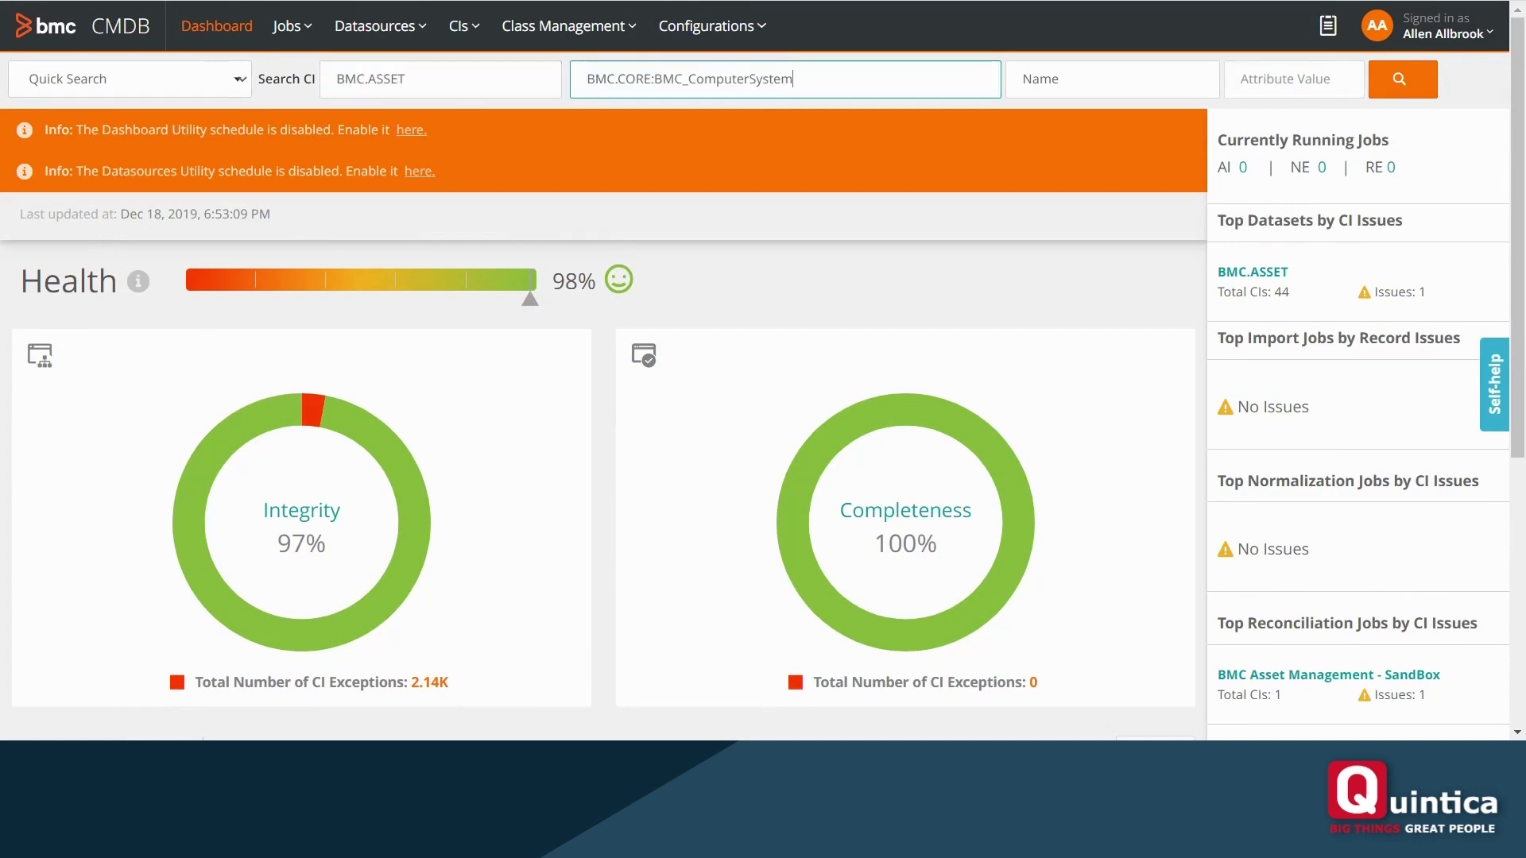
{"action": "key", "text": "Tab"}
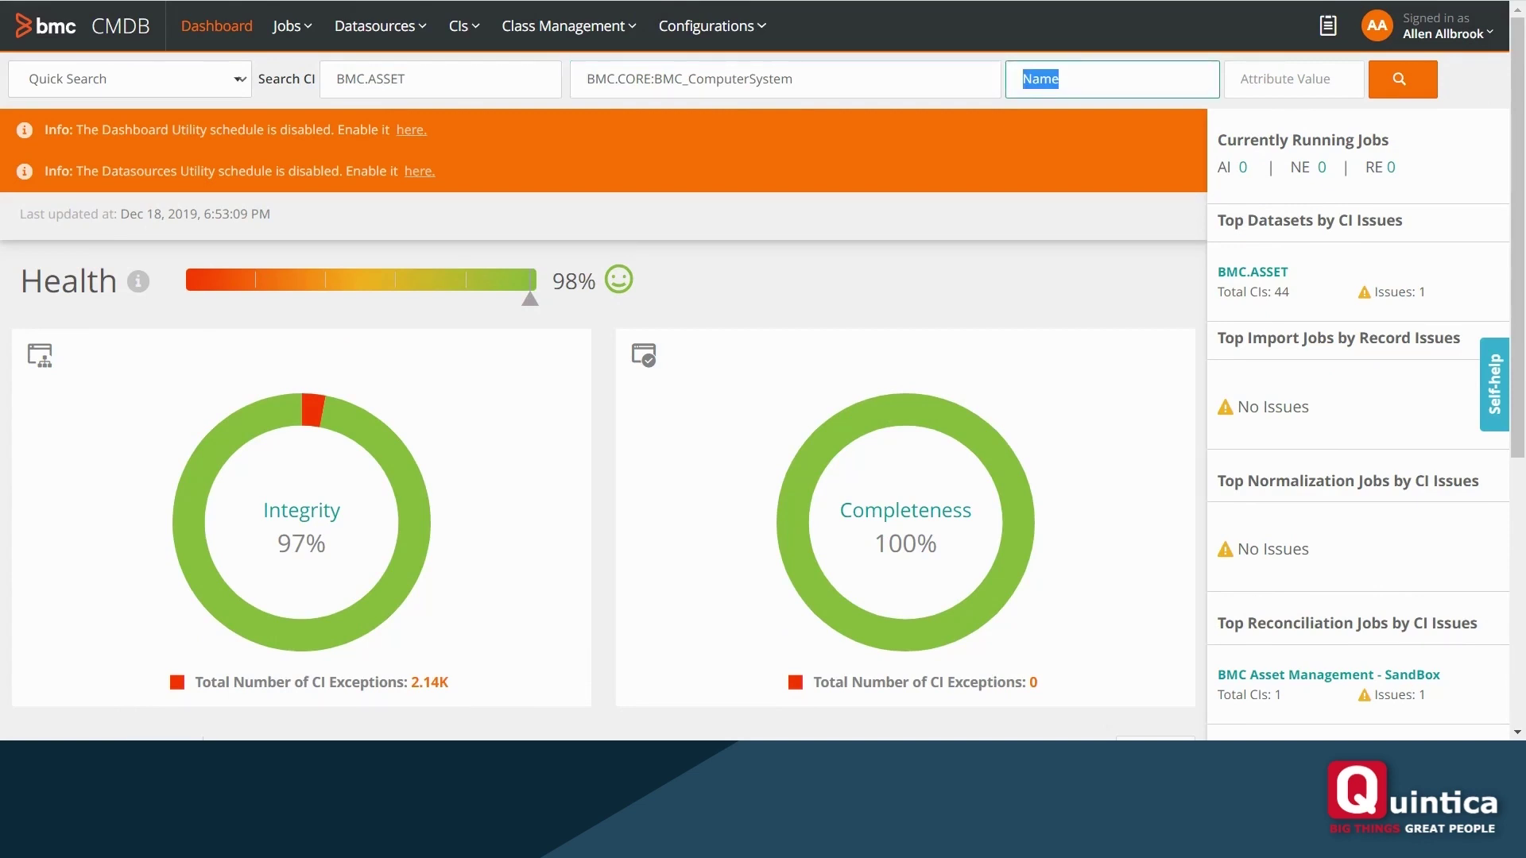
{"action": "key", "text": "BackSpace"}
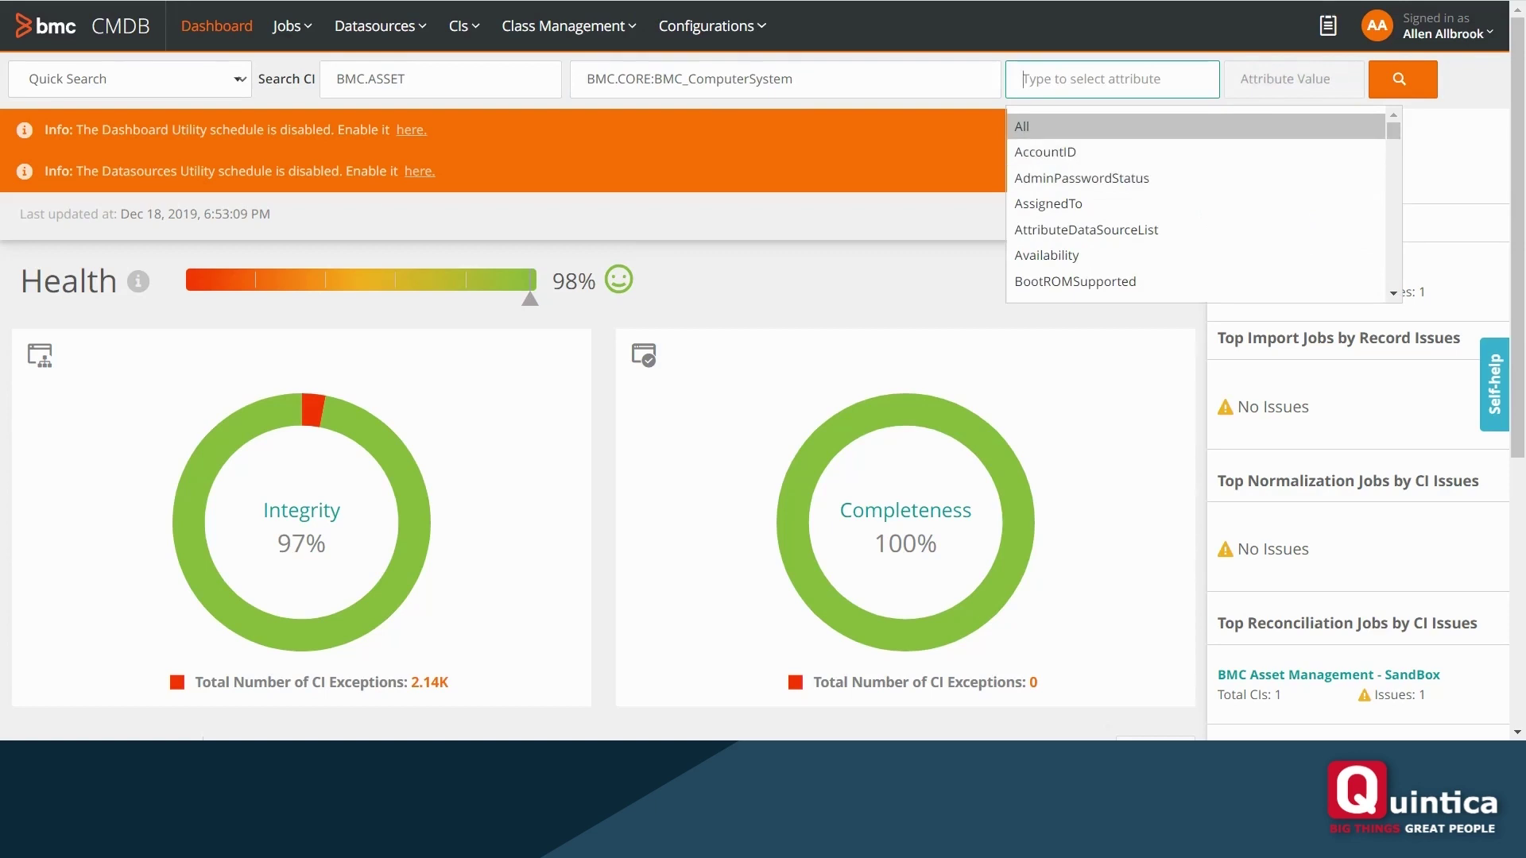
{"action": "key", "text": "Return"}
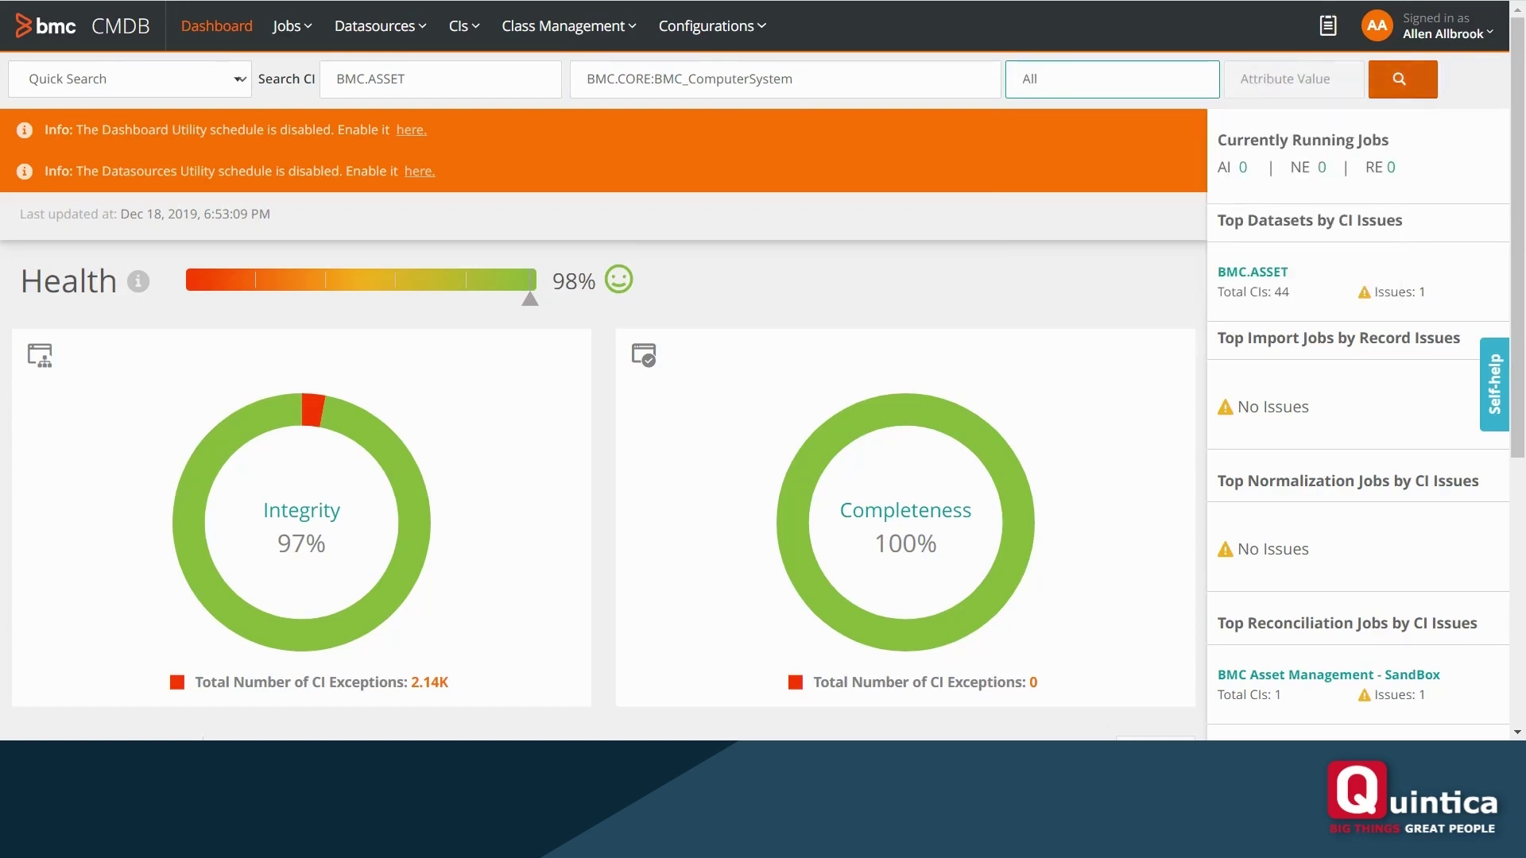
{"action": "key", "text": "Return"}
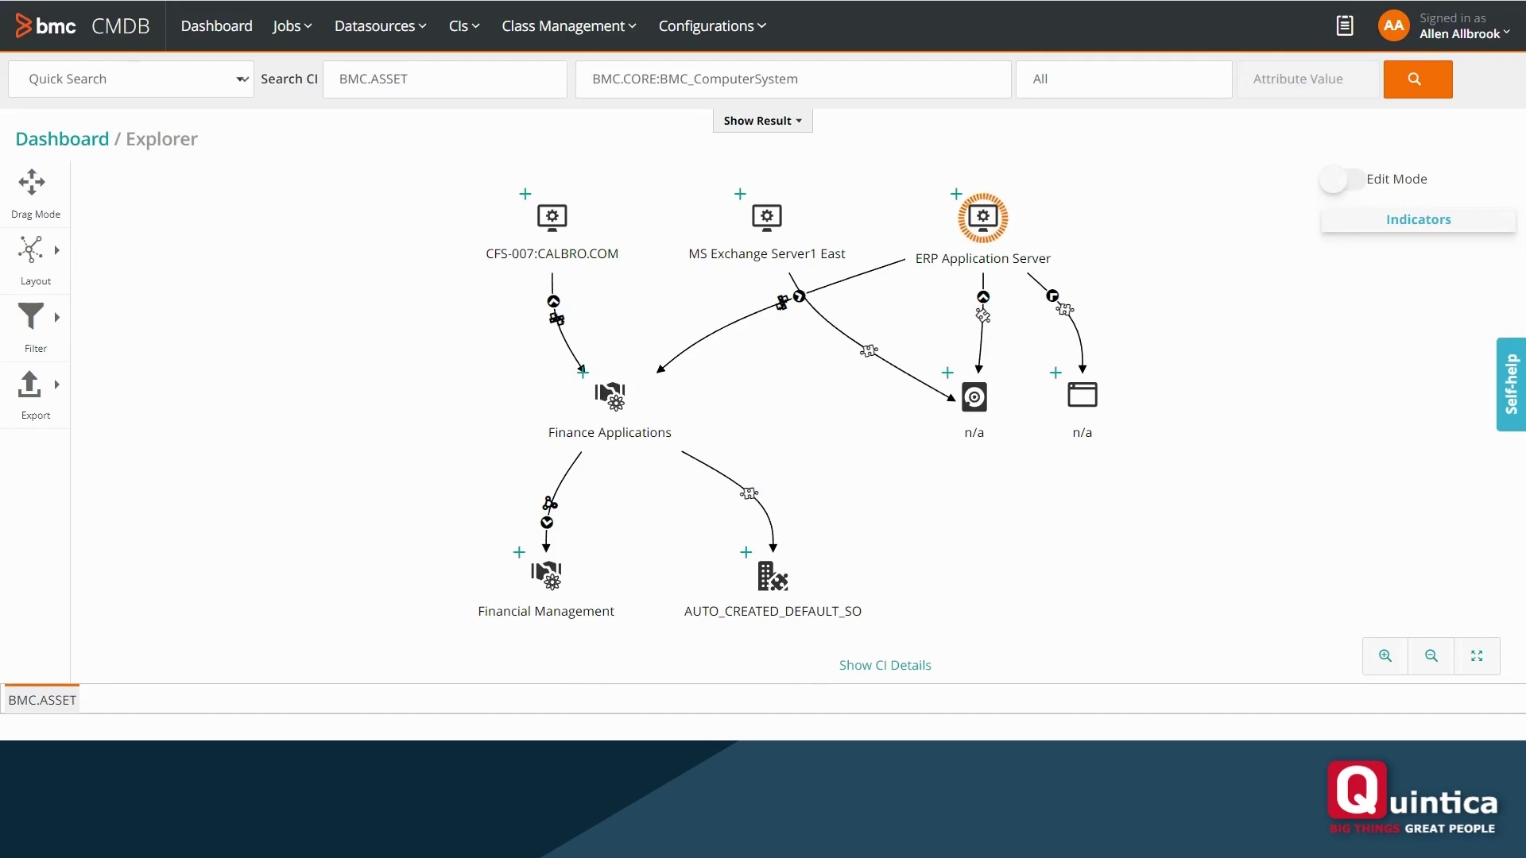
Expand ERP Application Server and CFS-007:CALBRO.COM in the Explorer graph and examine their related CIs.
{"action": "mouse_move", "coordinate": [983, 230]}
{"action": "left_click", "coordinate": [948, 195]}
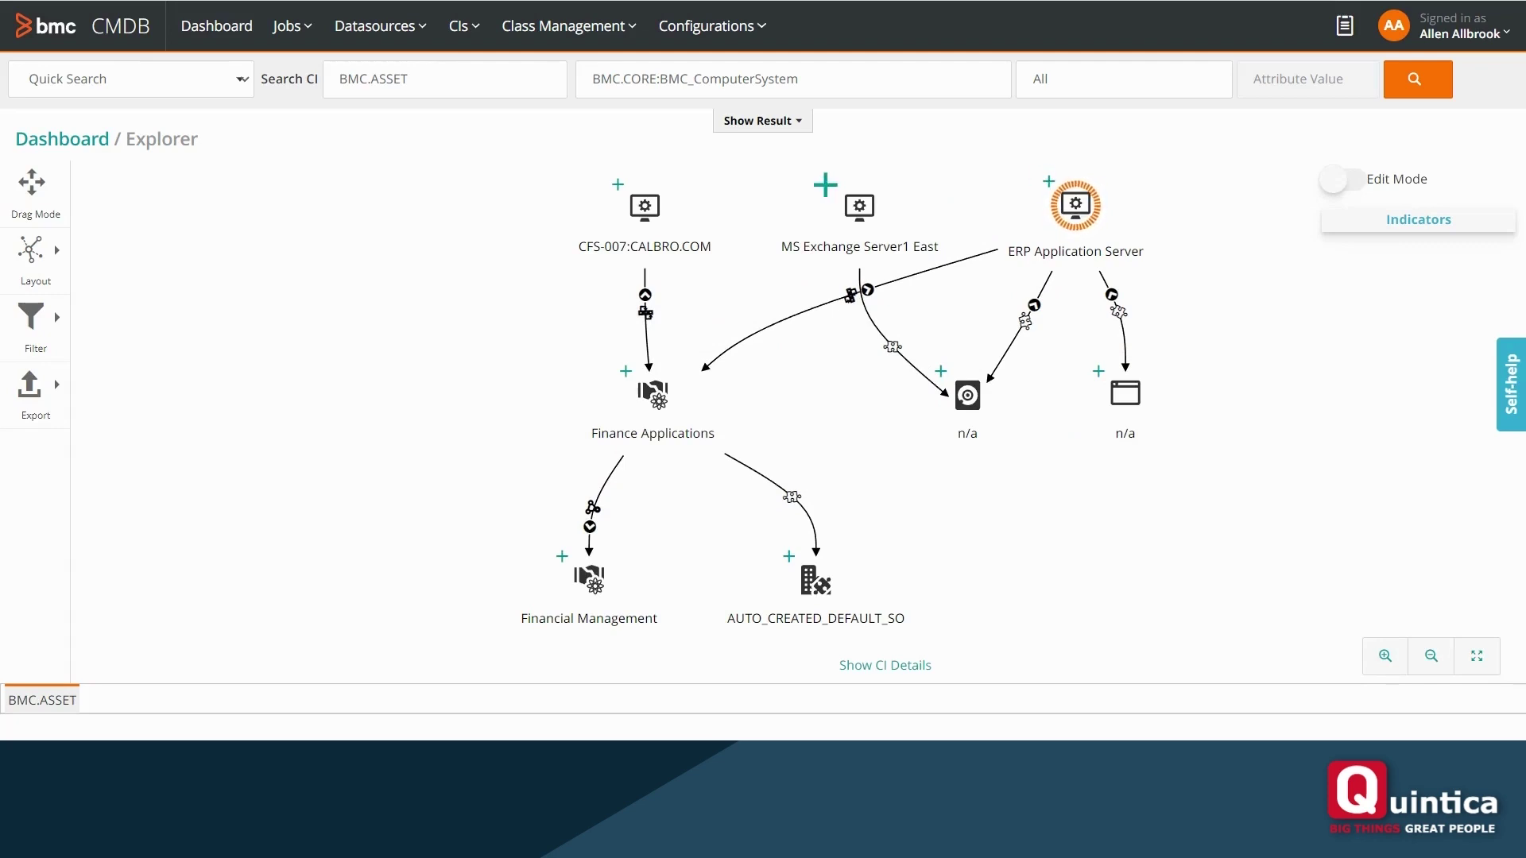
{"action": "left_click", "coordinate": [618, 184]}
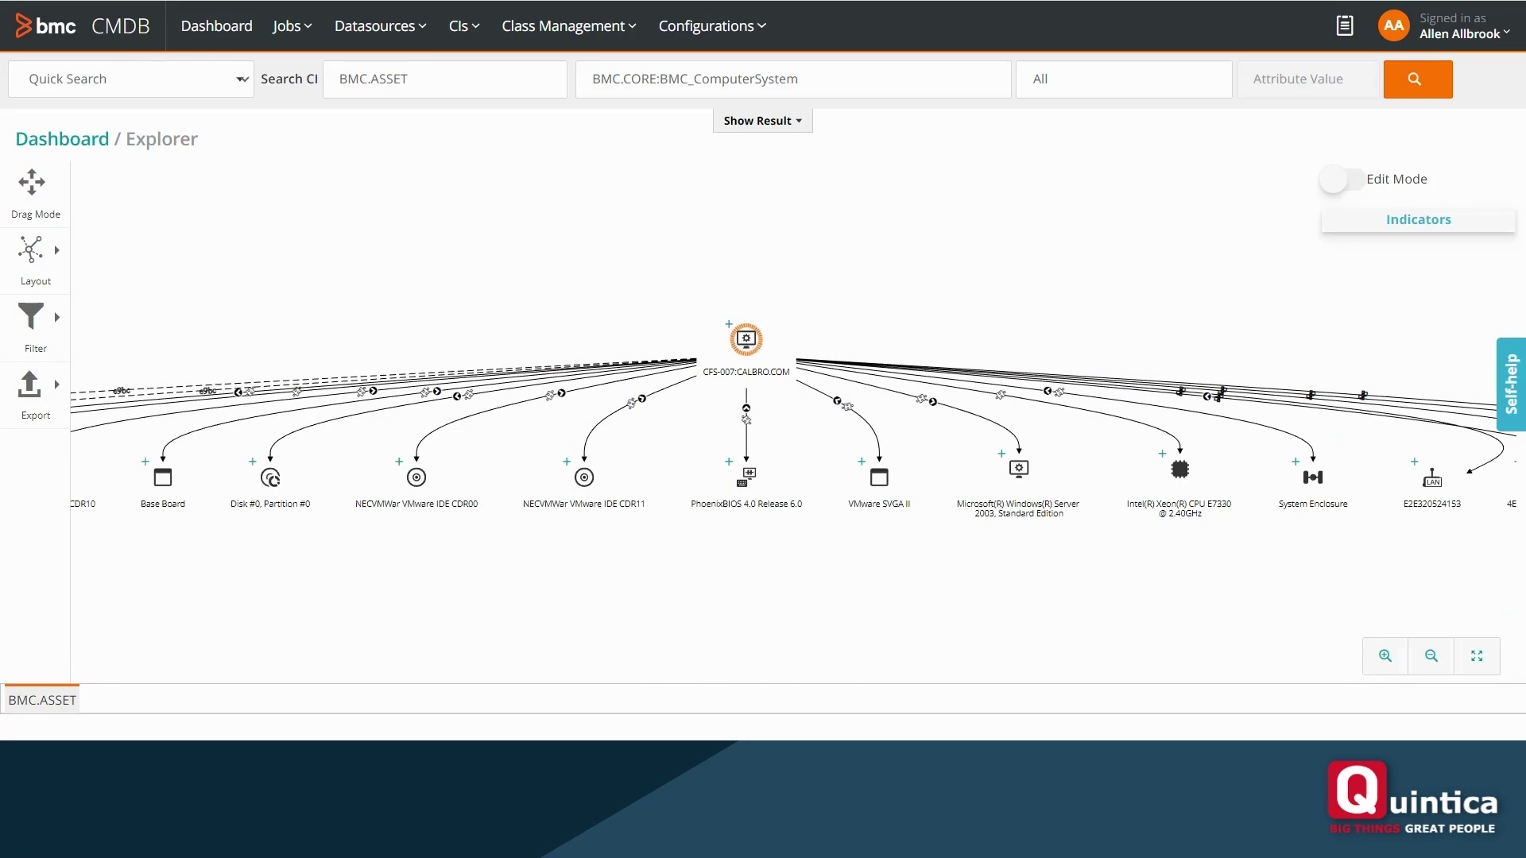
{"action": "mouse_move", "coordinate": [416, 485]}
{"action": "mouse_move", "coordinate": [585, 477]}
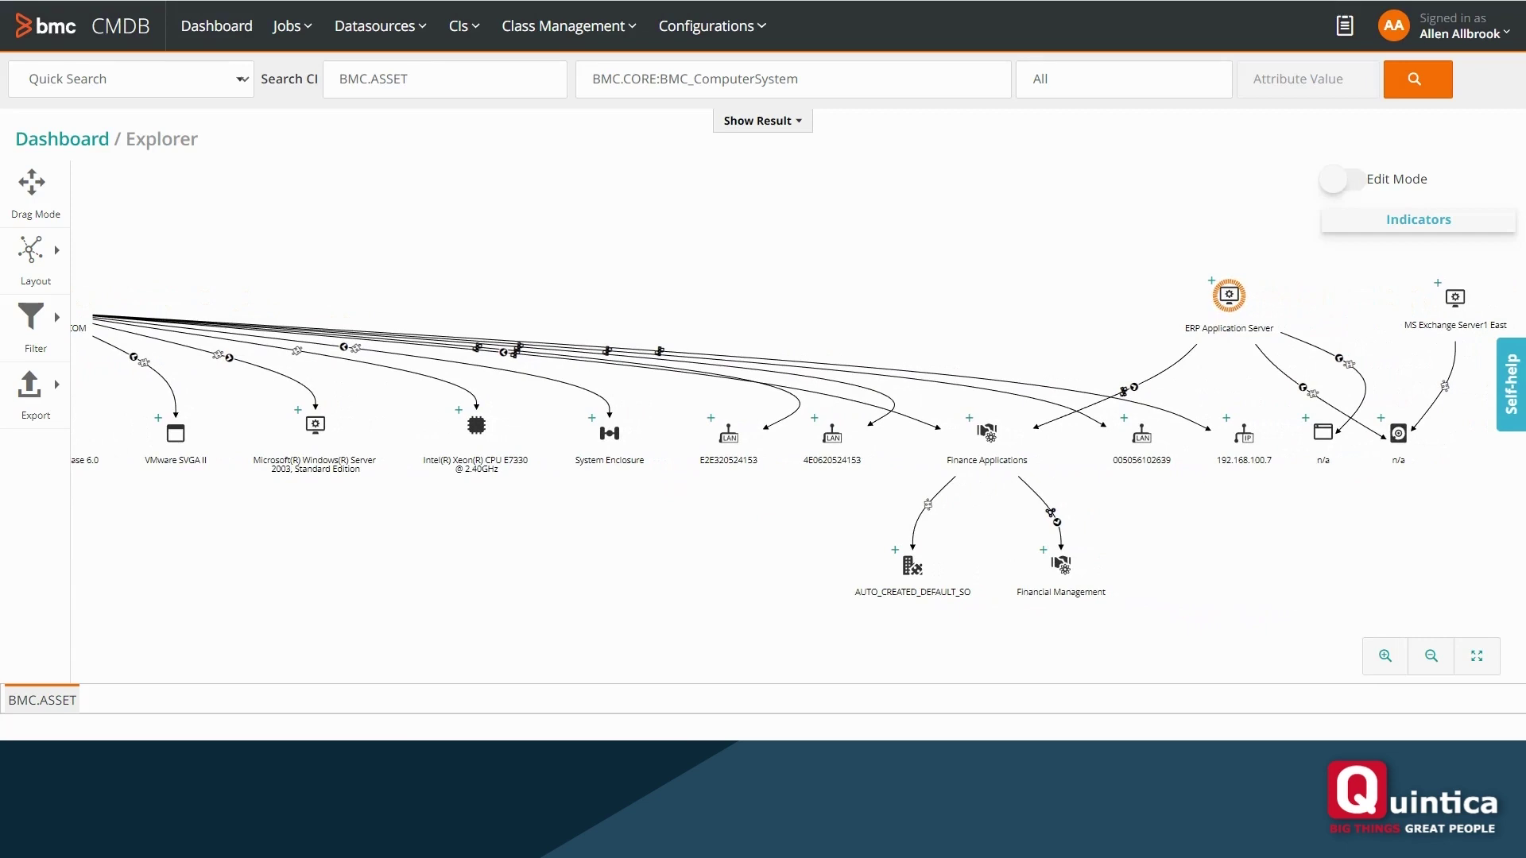
{"action": "mouse_move", "coordinate": [1229, 295]}
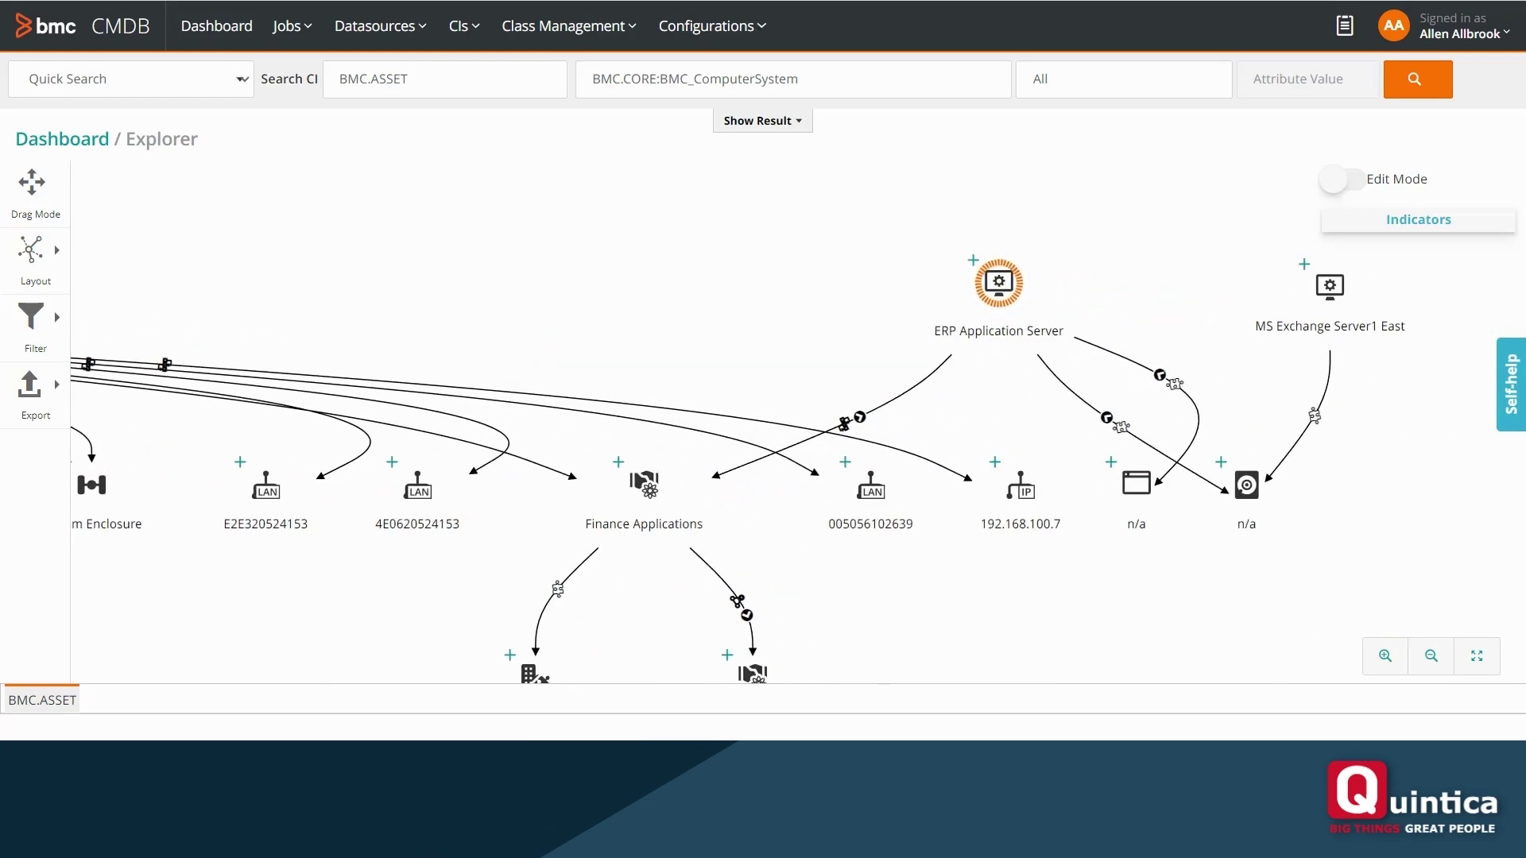
{"action": "mouse_move", "coordinate": [1248, 487]}
{"action": "mouse_move", "coordinate": [1013, 294]}
{"action": "scroll", "coordinate": [752, 318], "scroll_direction": "down", "scroll_amount": 2}
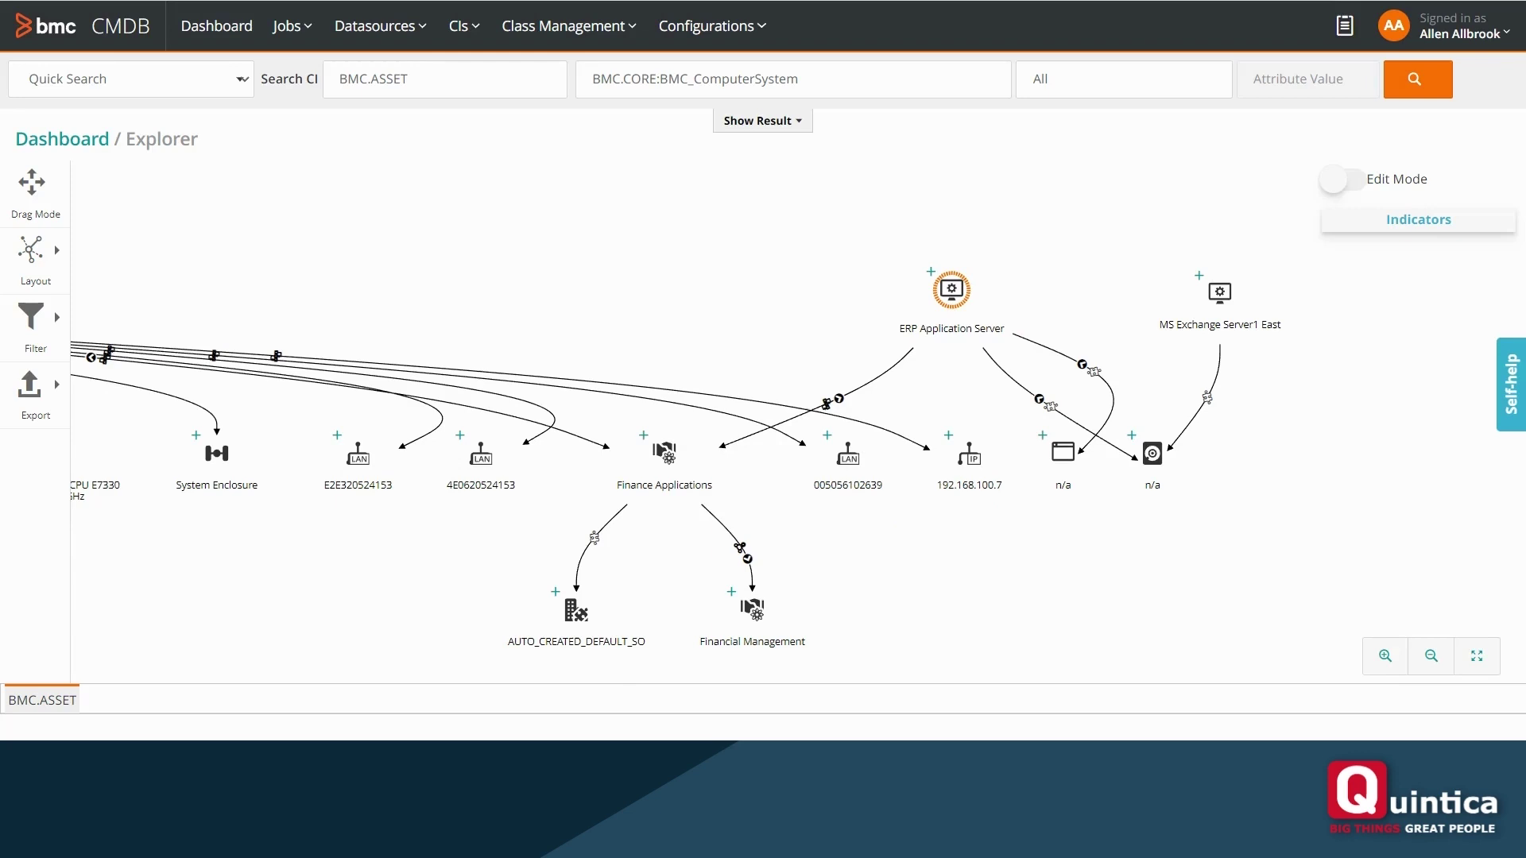
Return to the dashboard, then open the normalization job management page.
{"action": "left_click", "coordinate": [216, 26]}
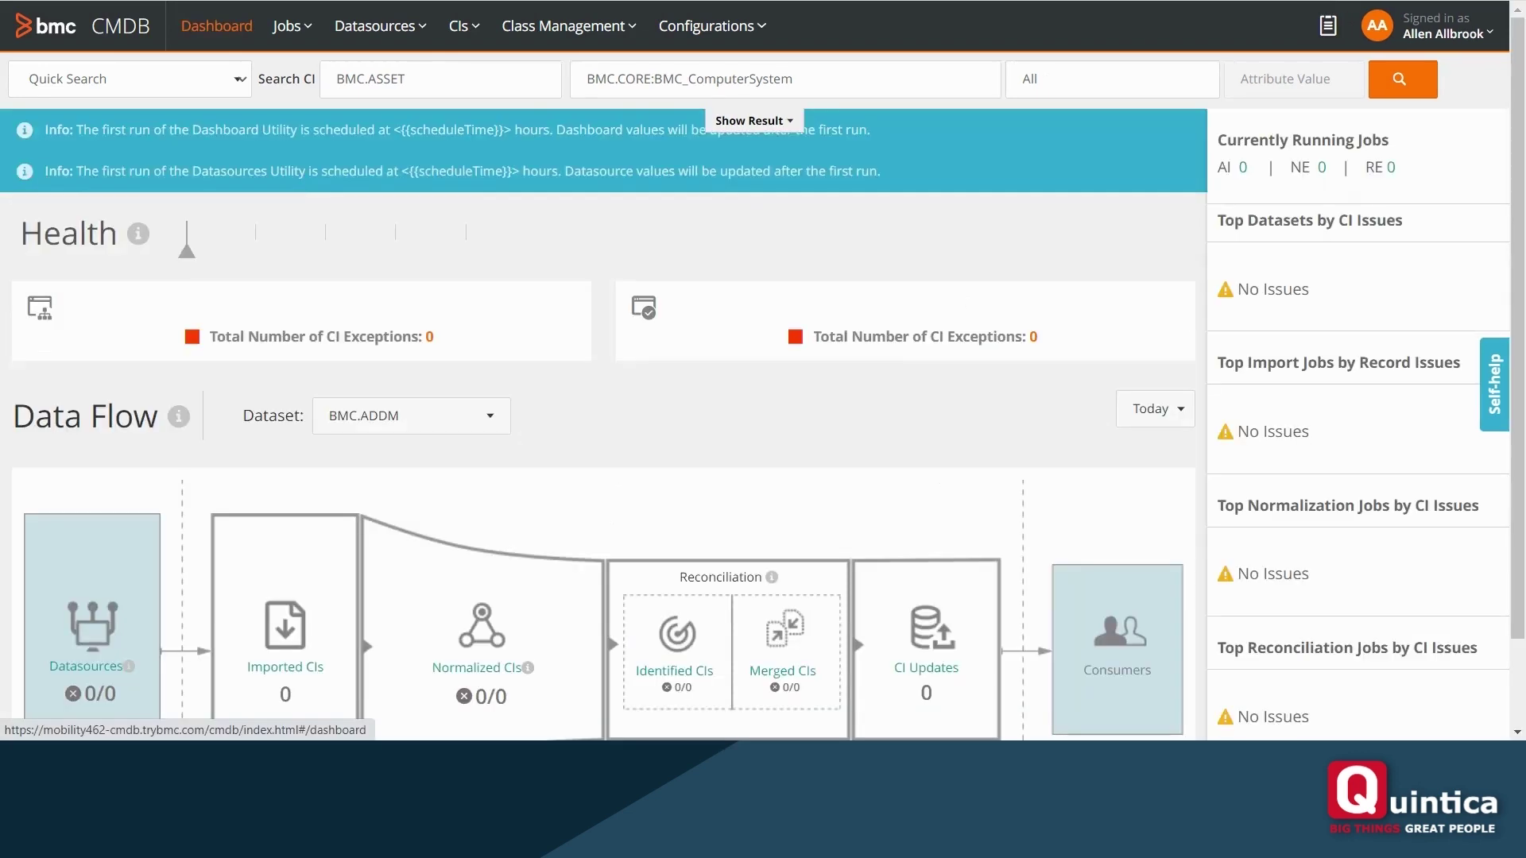
{"action": "scroll", "coordinate": [604, 397], "scroll_direction": "down", "scroll_amount": 3}
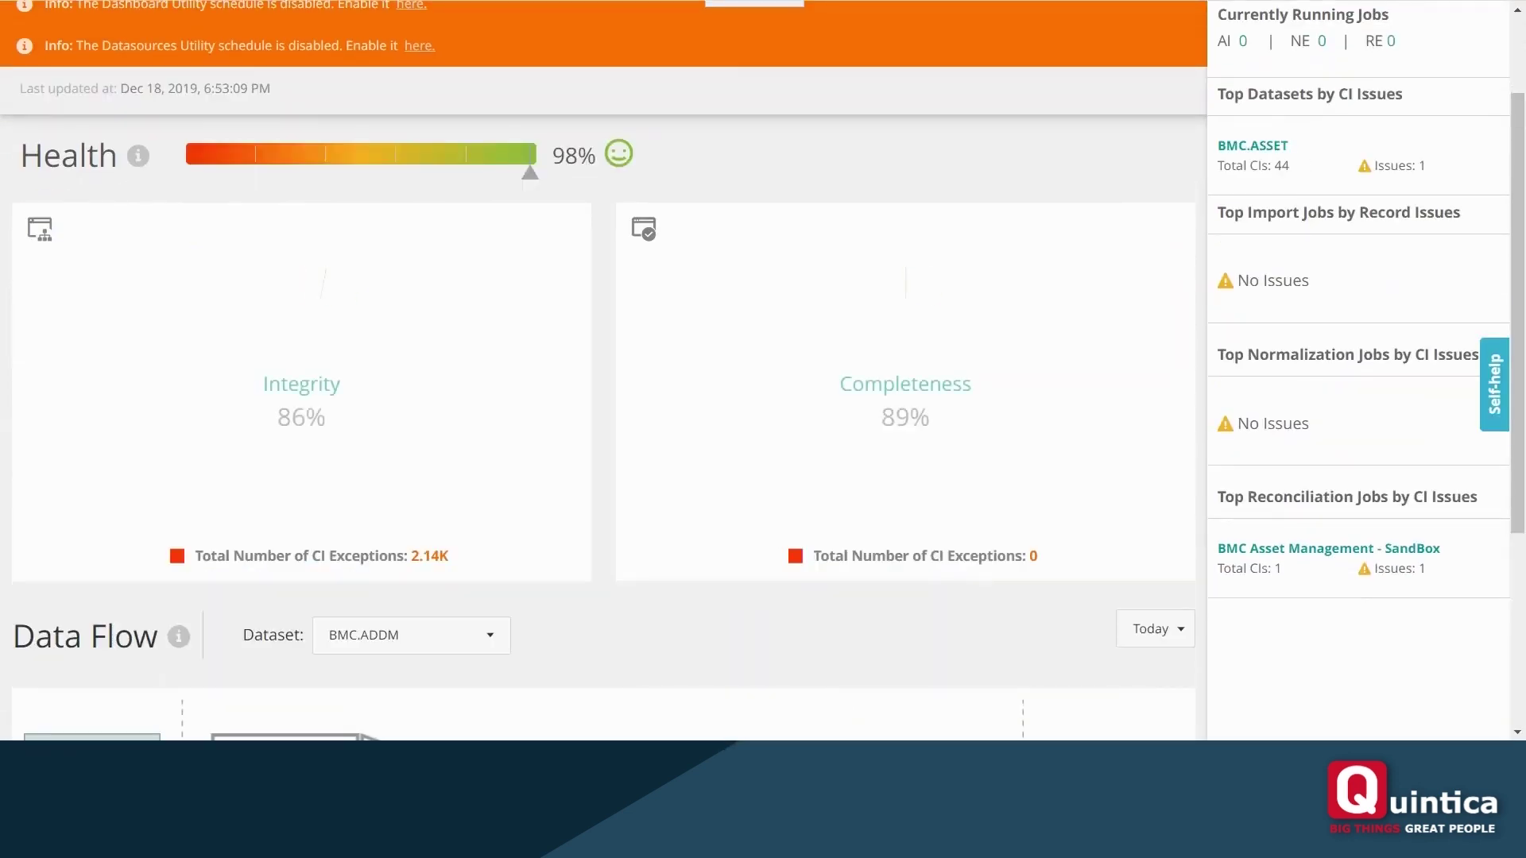
{"action": "scroll", "coordinate": [604, 397], "scroll_direction": "up", "scroll_amount": 2}
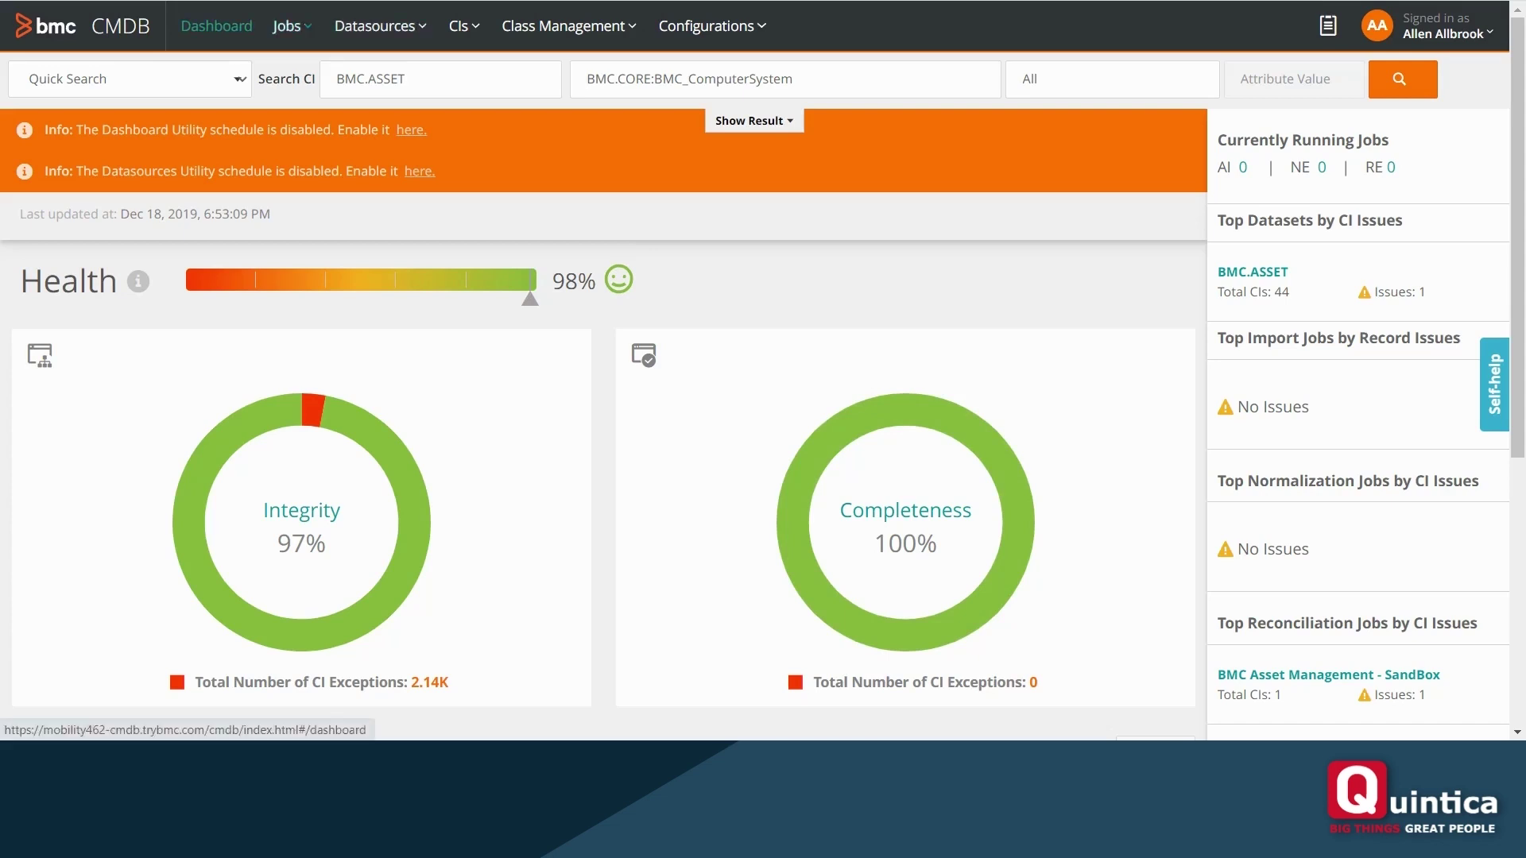
{"action": "left_click", "coordinate": [291, 26]}
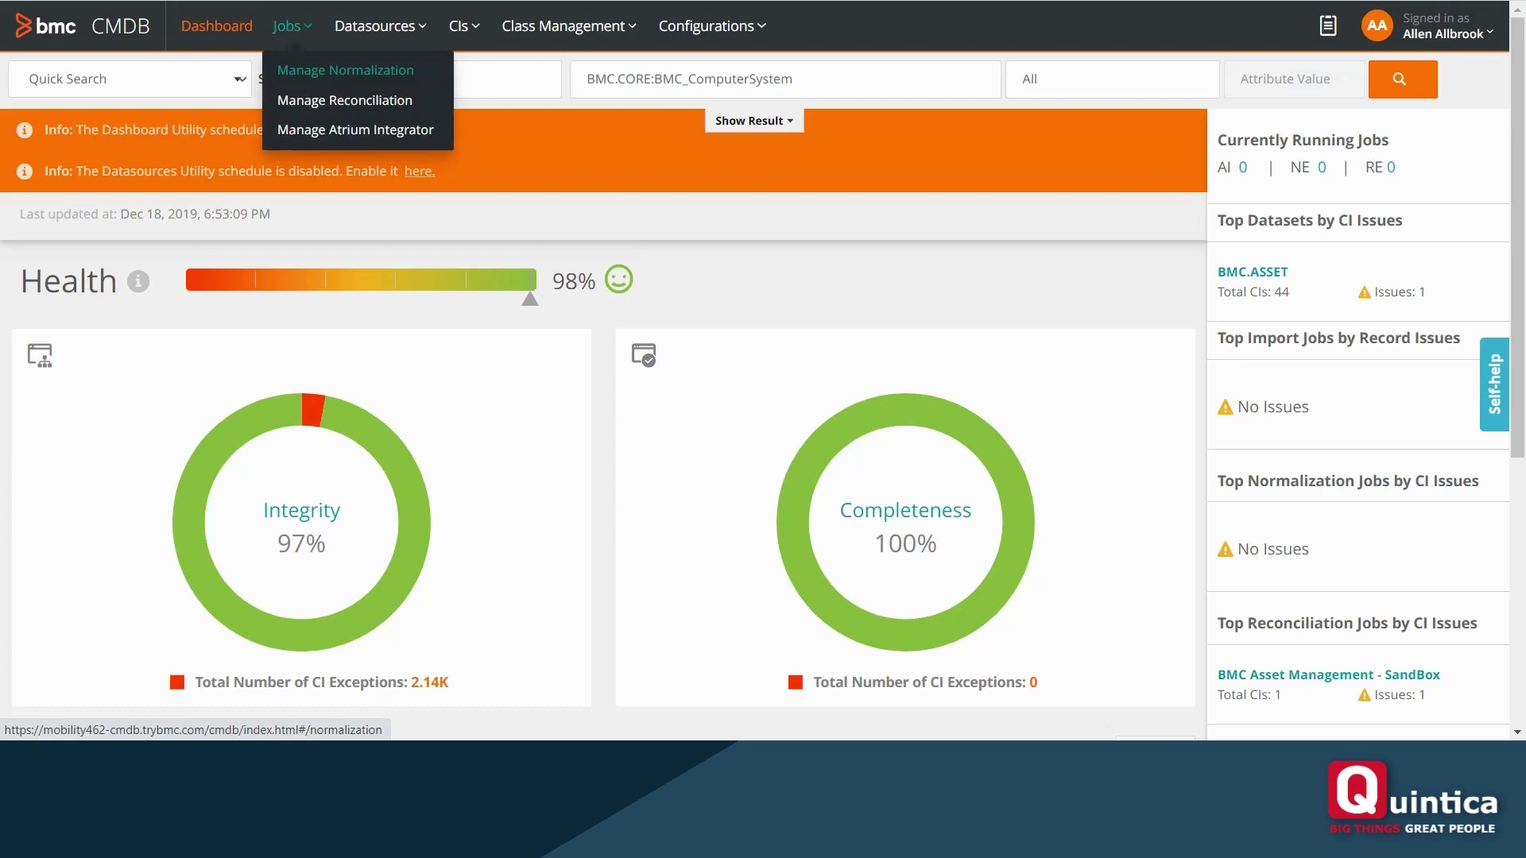
{"action": "left_click", "coordinate": [345, 69]}
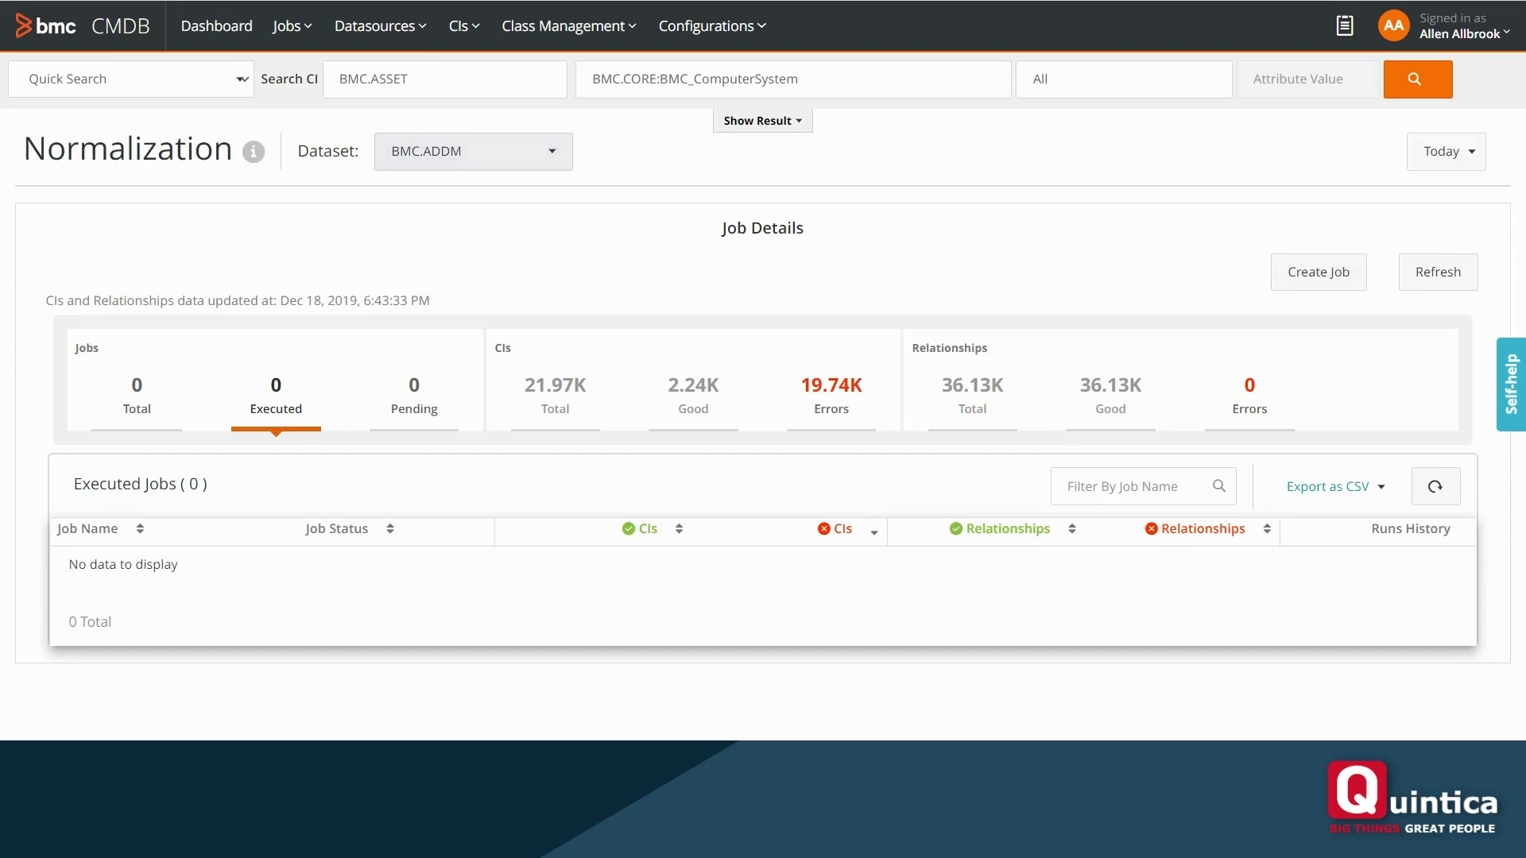
Open the reconciliation job management page and view its Merge and Identity job details and the selectable datasets.
{"action": "left_click", "coordinate": [290, 25]}
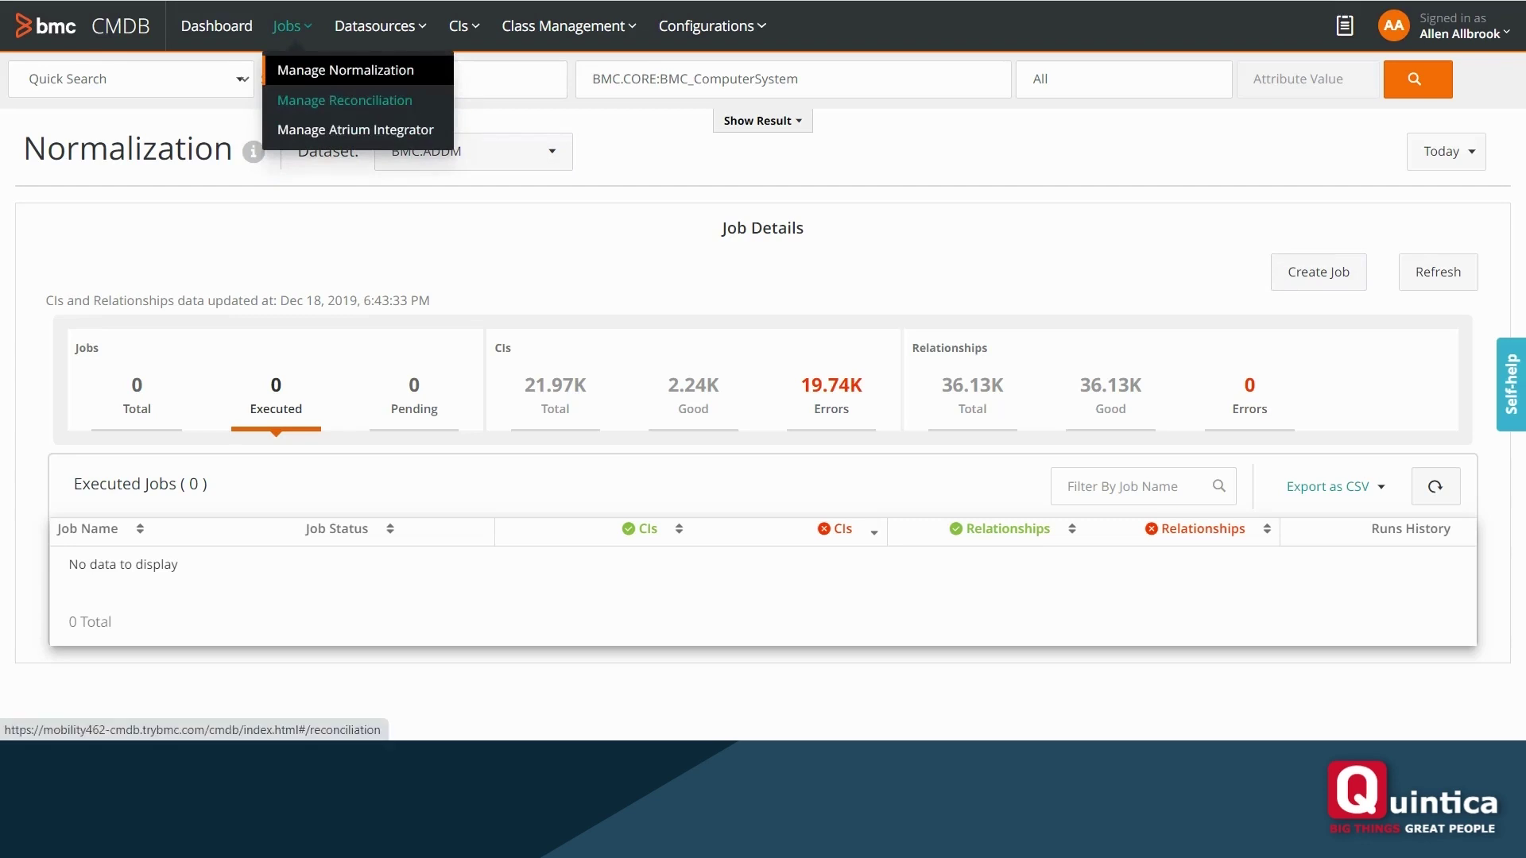
{"action": "left_click", "coordinate": [344, 101]}
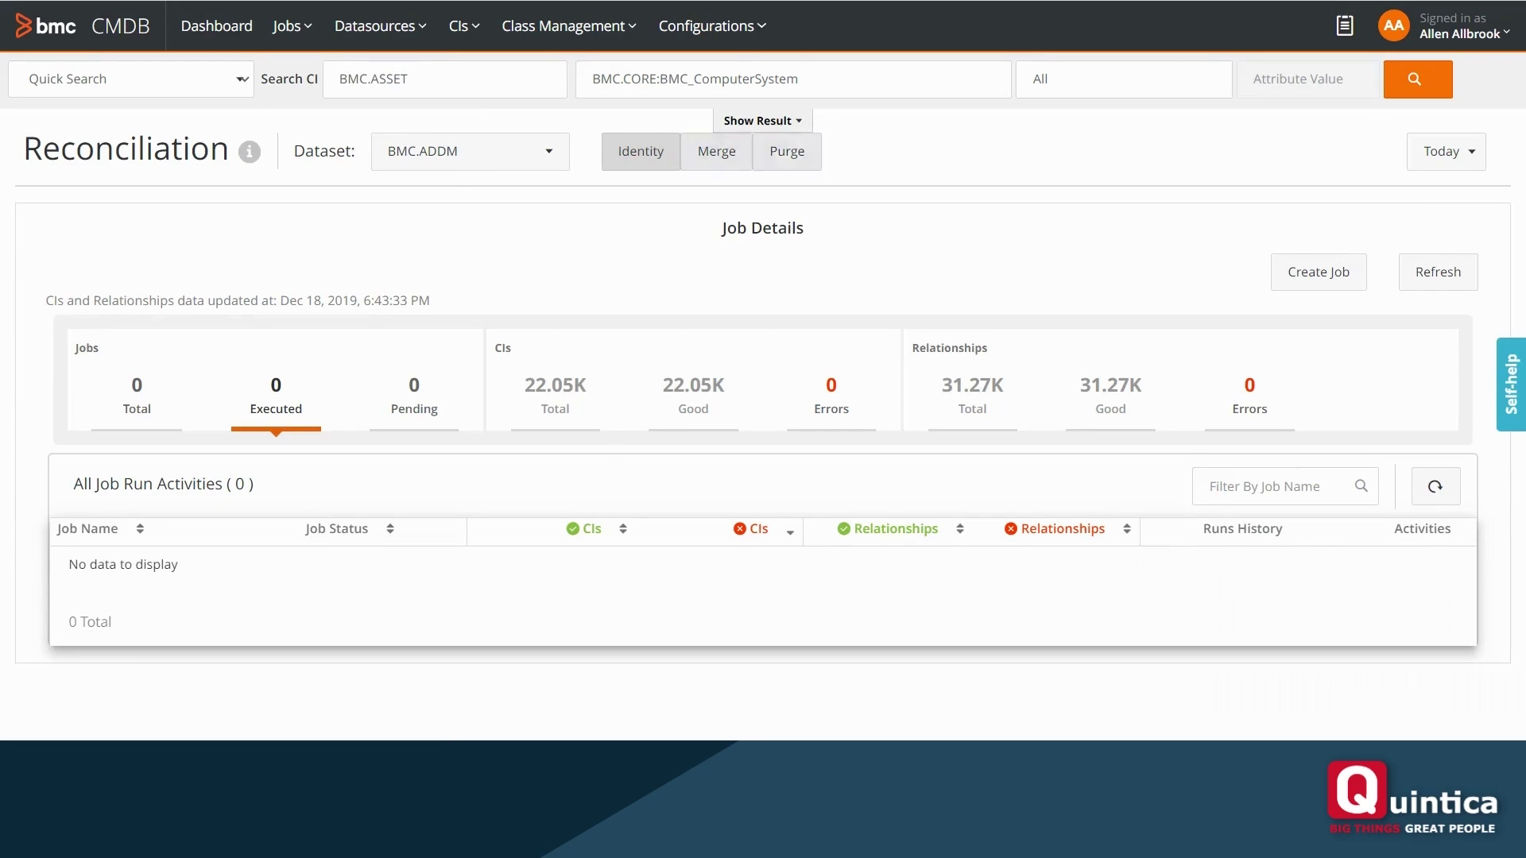
{"action": "left_click", "coordinate": [716, 151]}
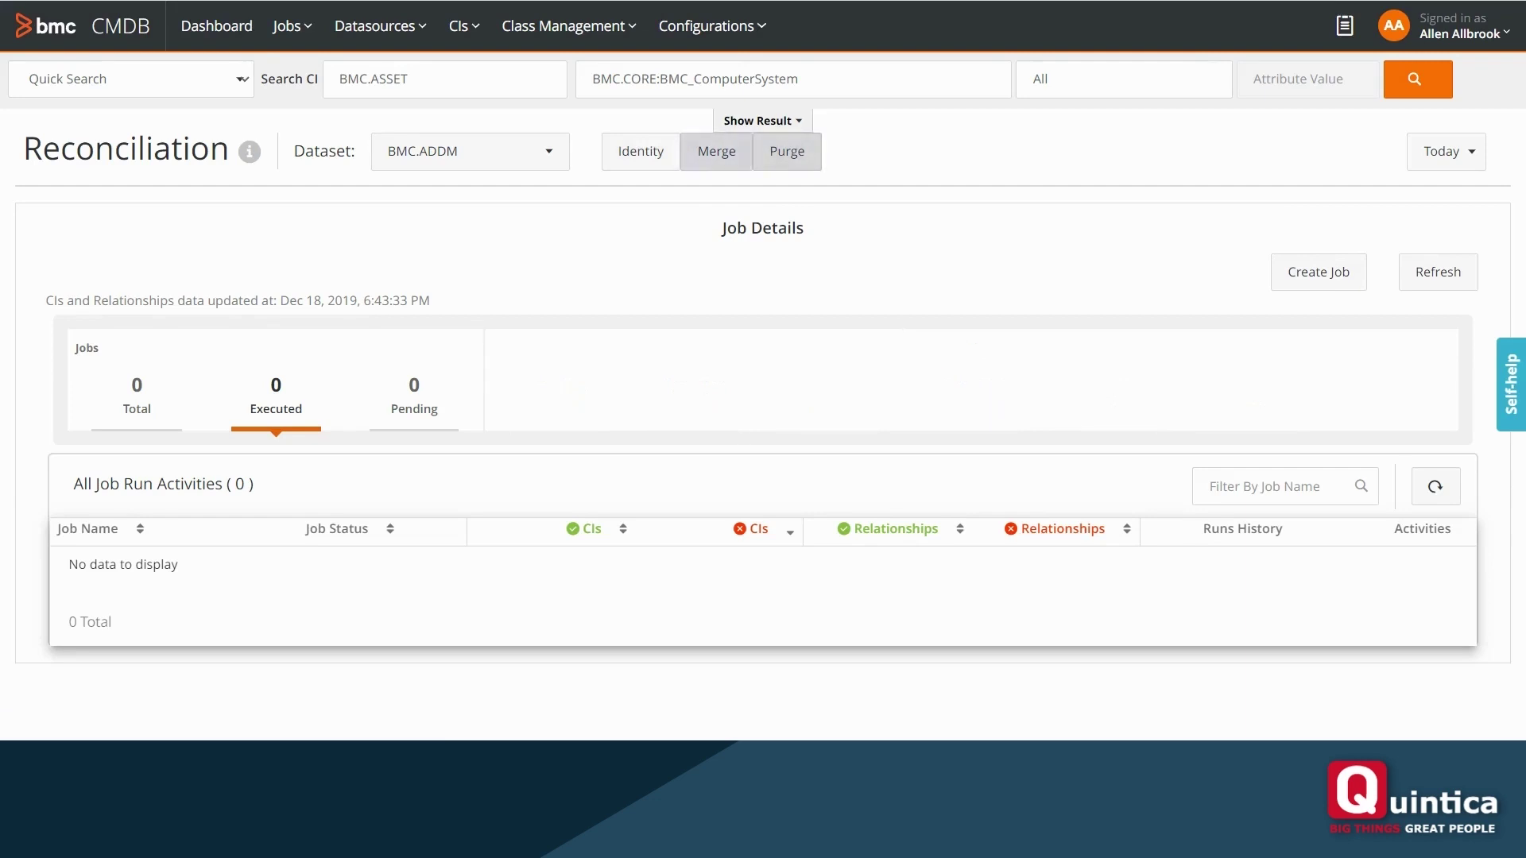
{"action": "left_click", "coordinate": [640, 151]}
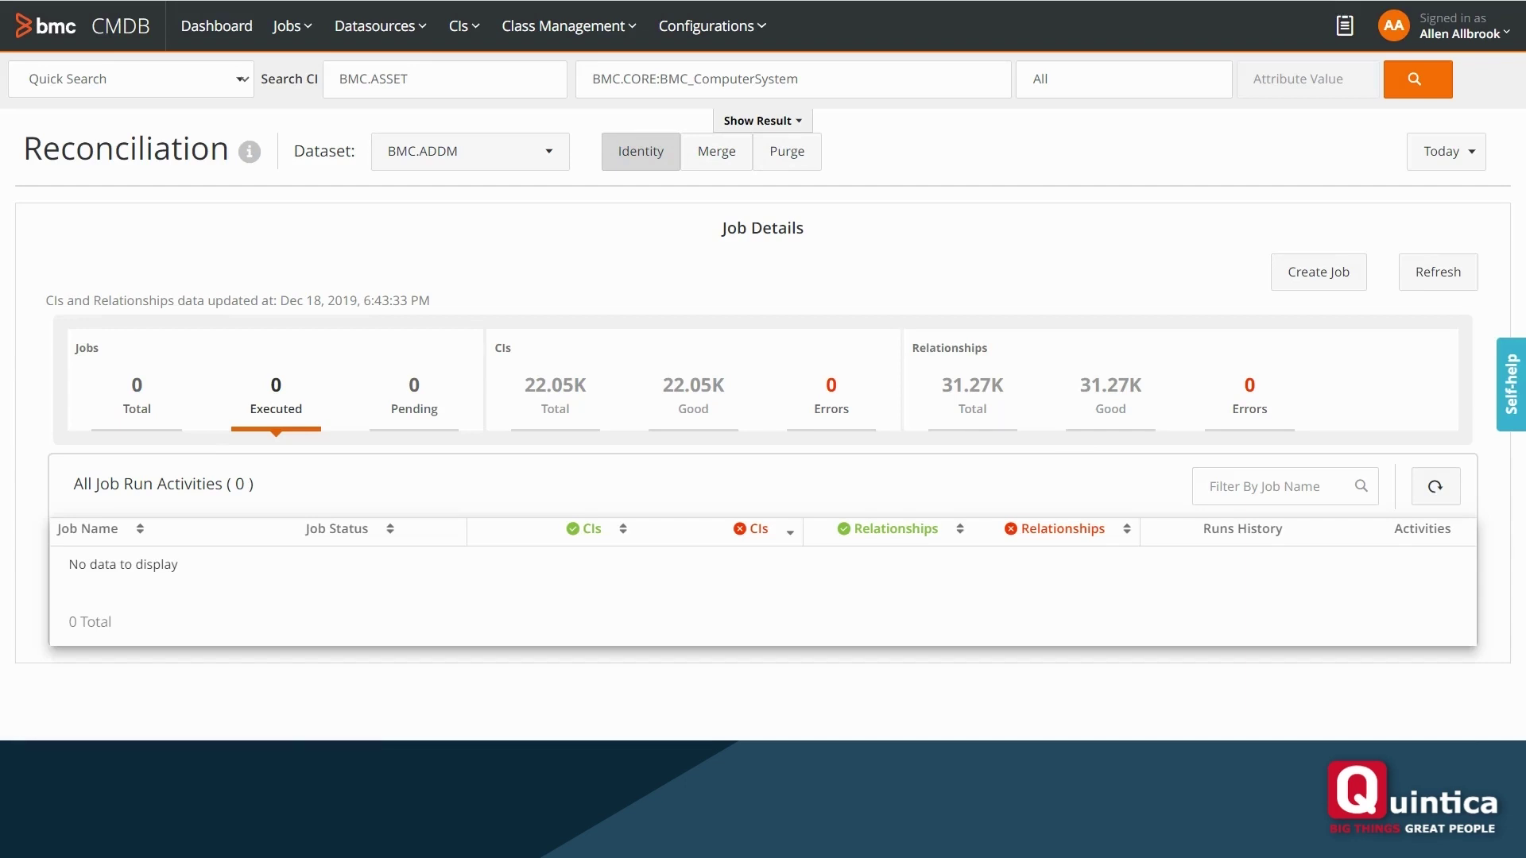
{"action": "left_click", "coordinate": [470, 151]}
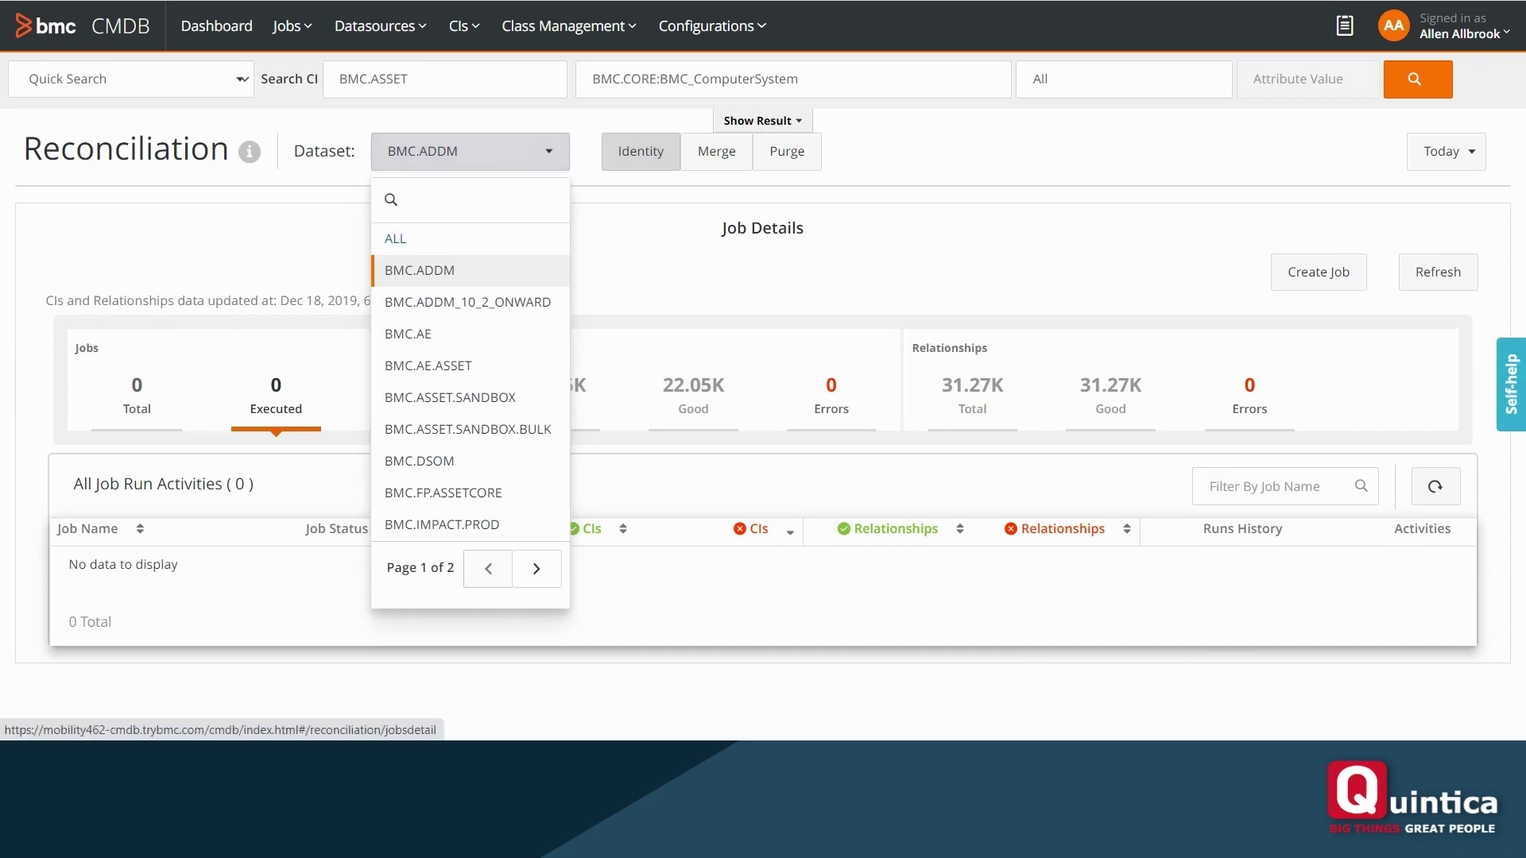
Open the datasource management page, then open the CI Updates page.
{"action": "left_click", "coordinate": [374, 26]}
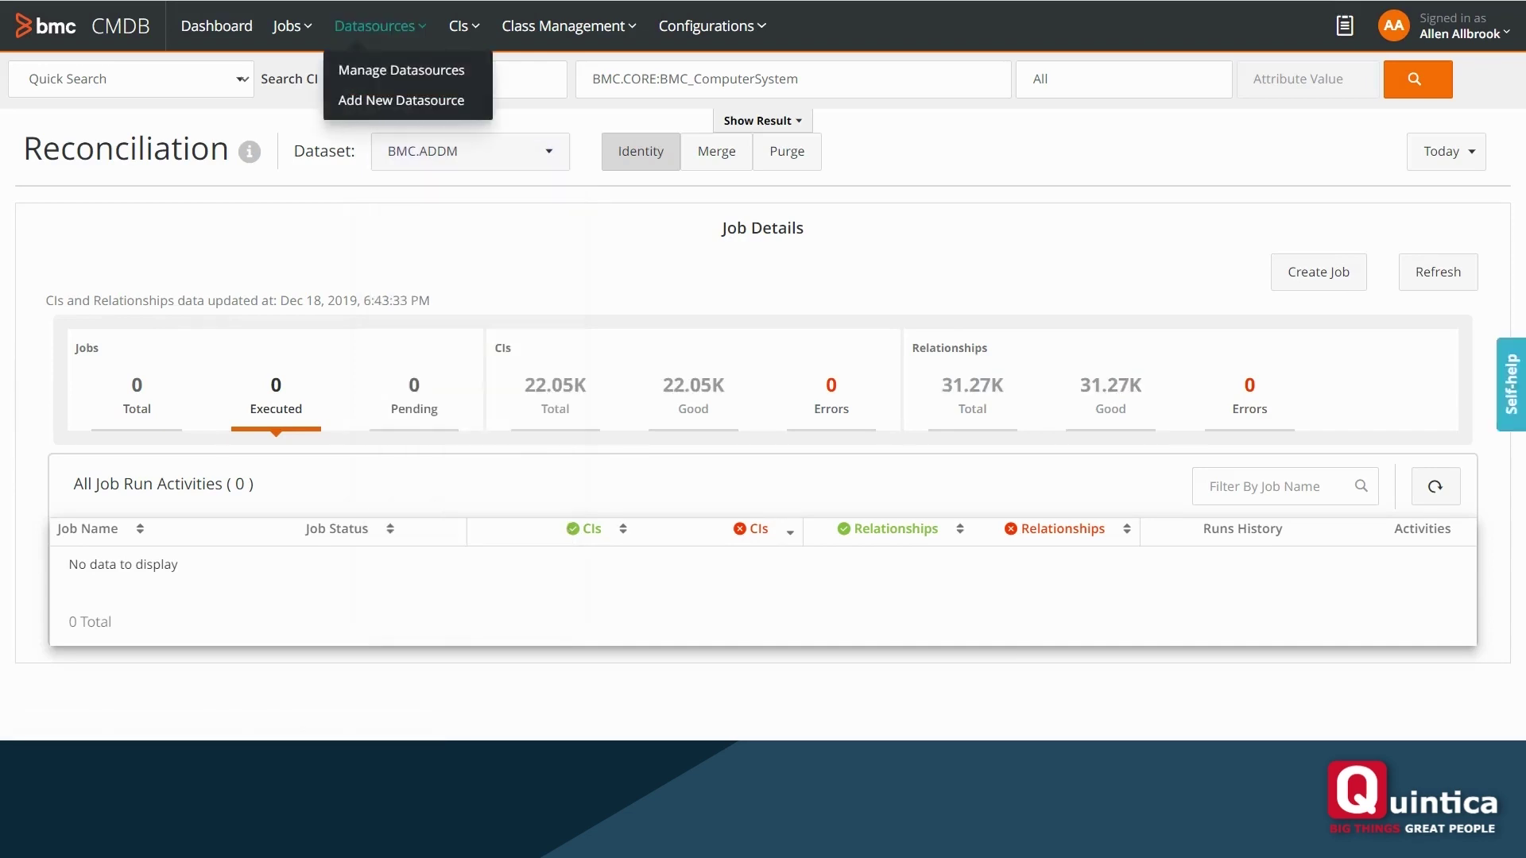
{"action": "left_click", "coordinate": [290, 30]}
{"action": "left_click", "coordinate": [374, 26]}
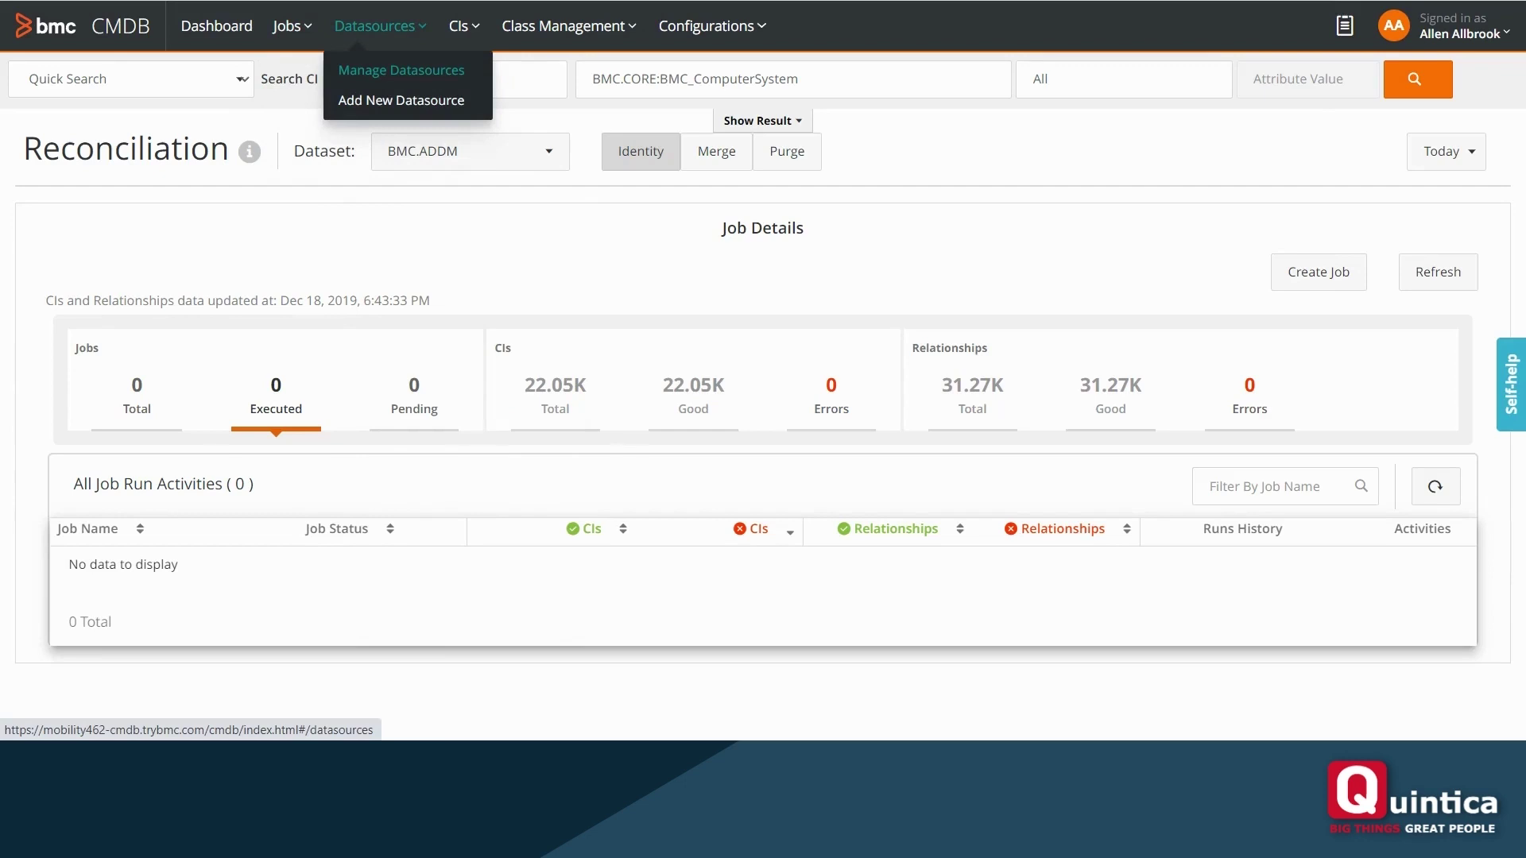
{"action": "left_click", "coordinate": [401, 70]}
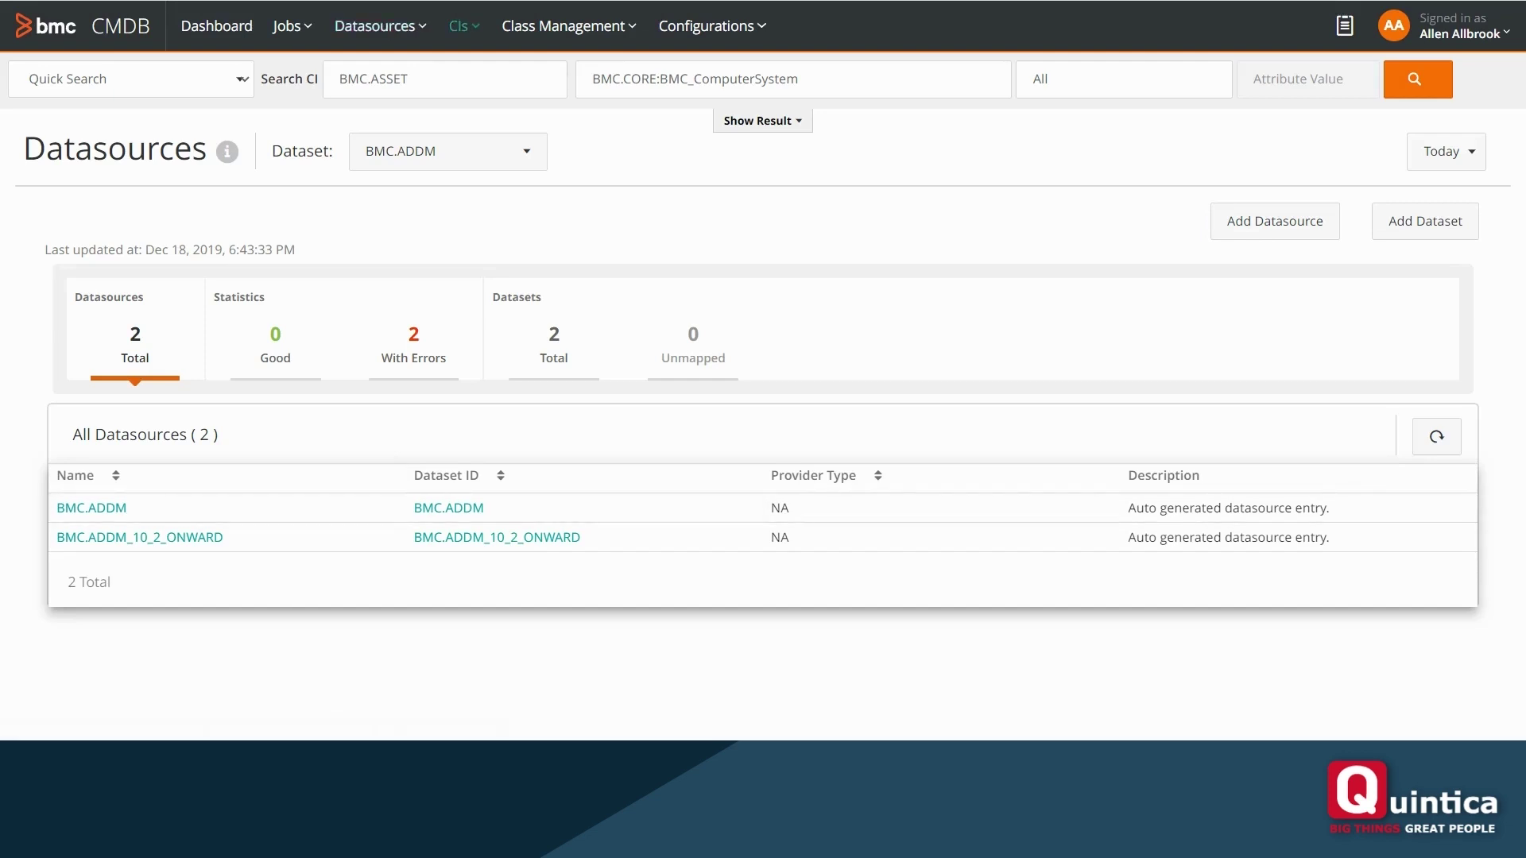
{"action": "left_click", "coordinate": [463, 25]}
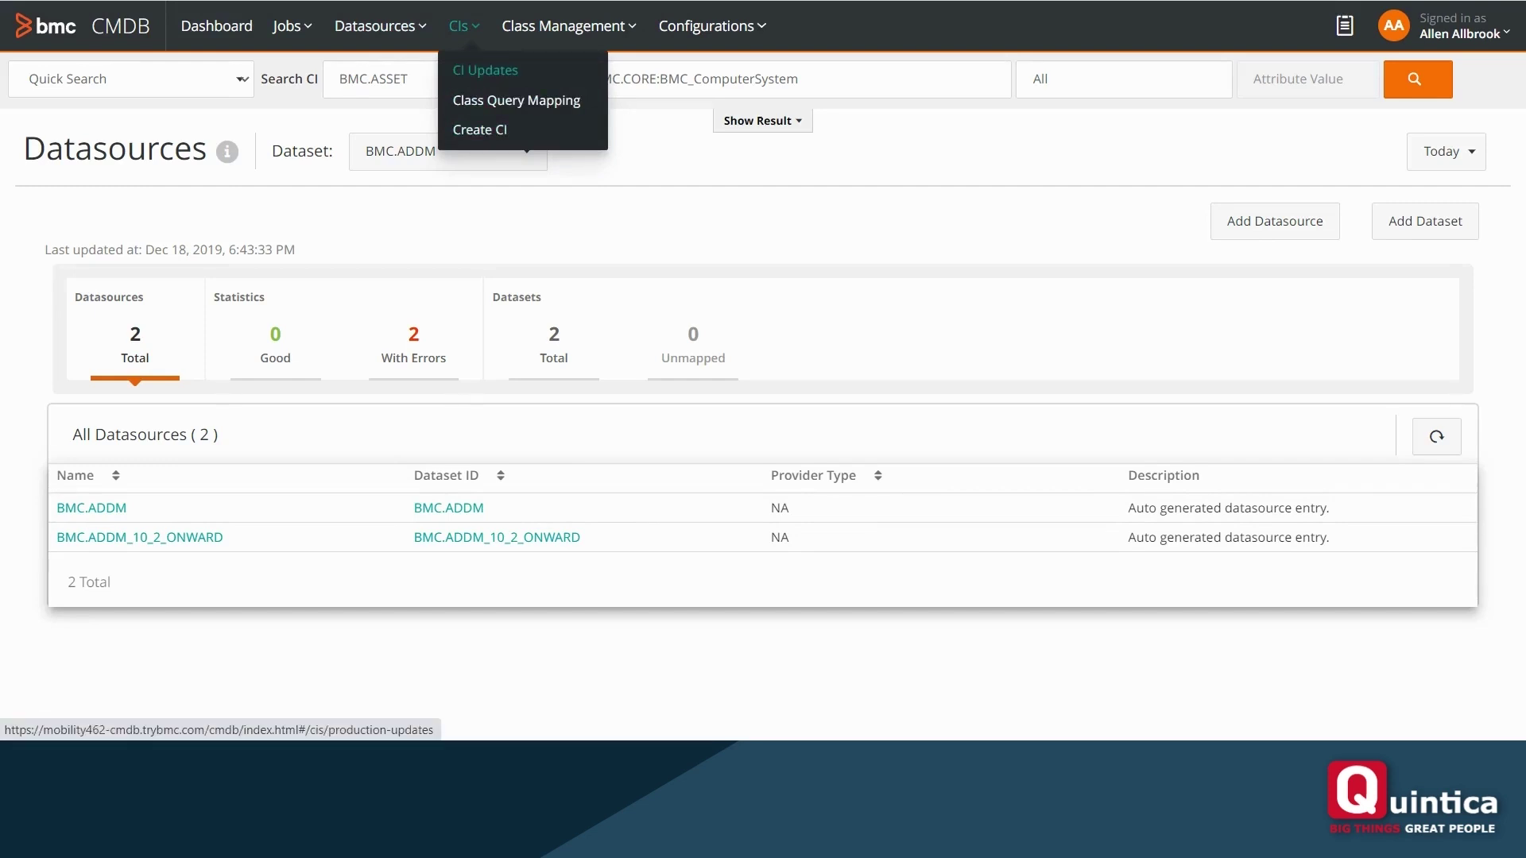
{"action": "left_click", "coordinate": [485, 70]}
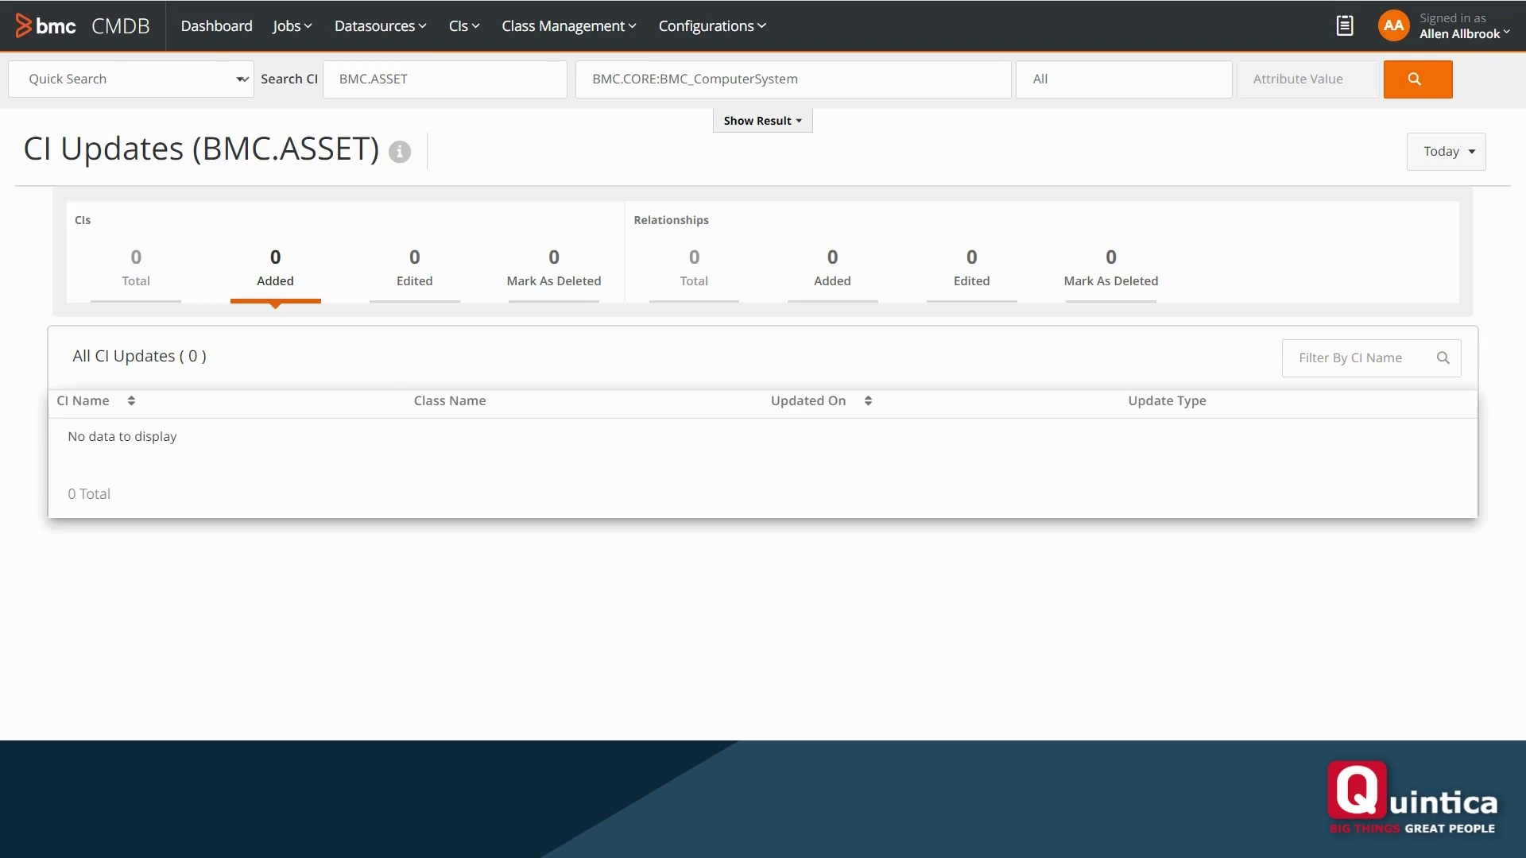
Start creating a CI and choose BMC.ASSET.SANDBOX as its dataset.
{"action": "left_click", "coordinate": [459, 25]}
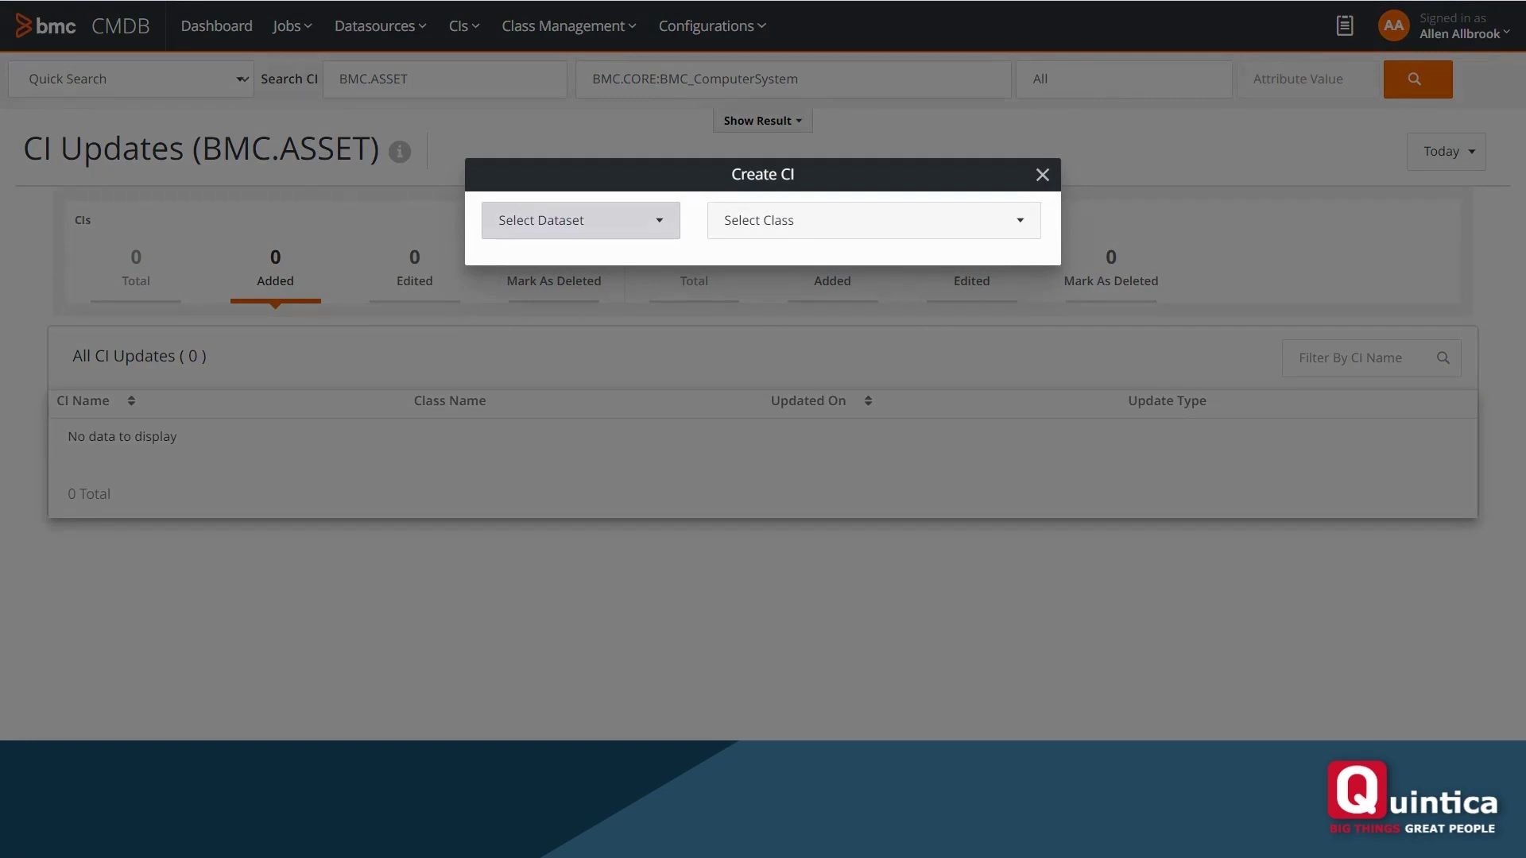
{"action": "key", "text": "Return"}
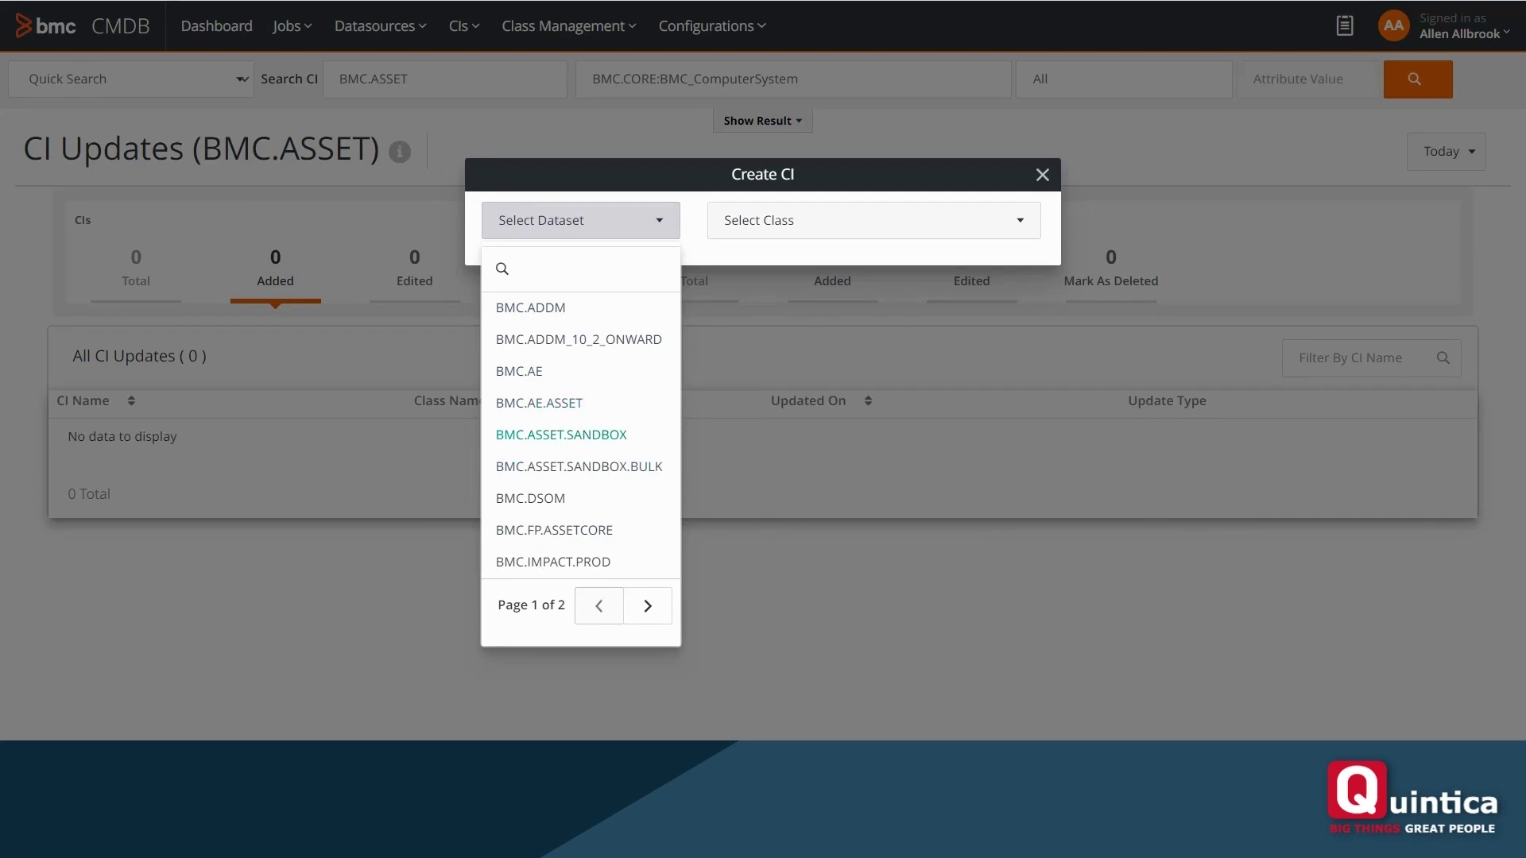
{"action": "key", "text": "Return"}
{"action": "key", "text": "Tab"}
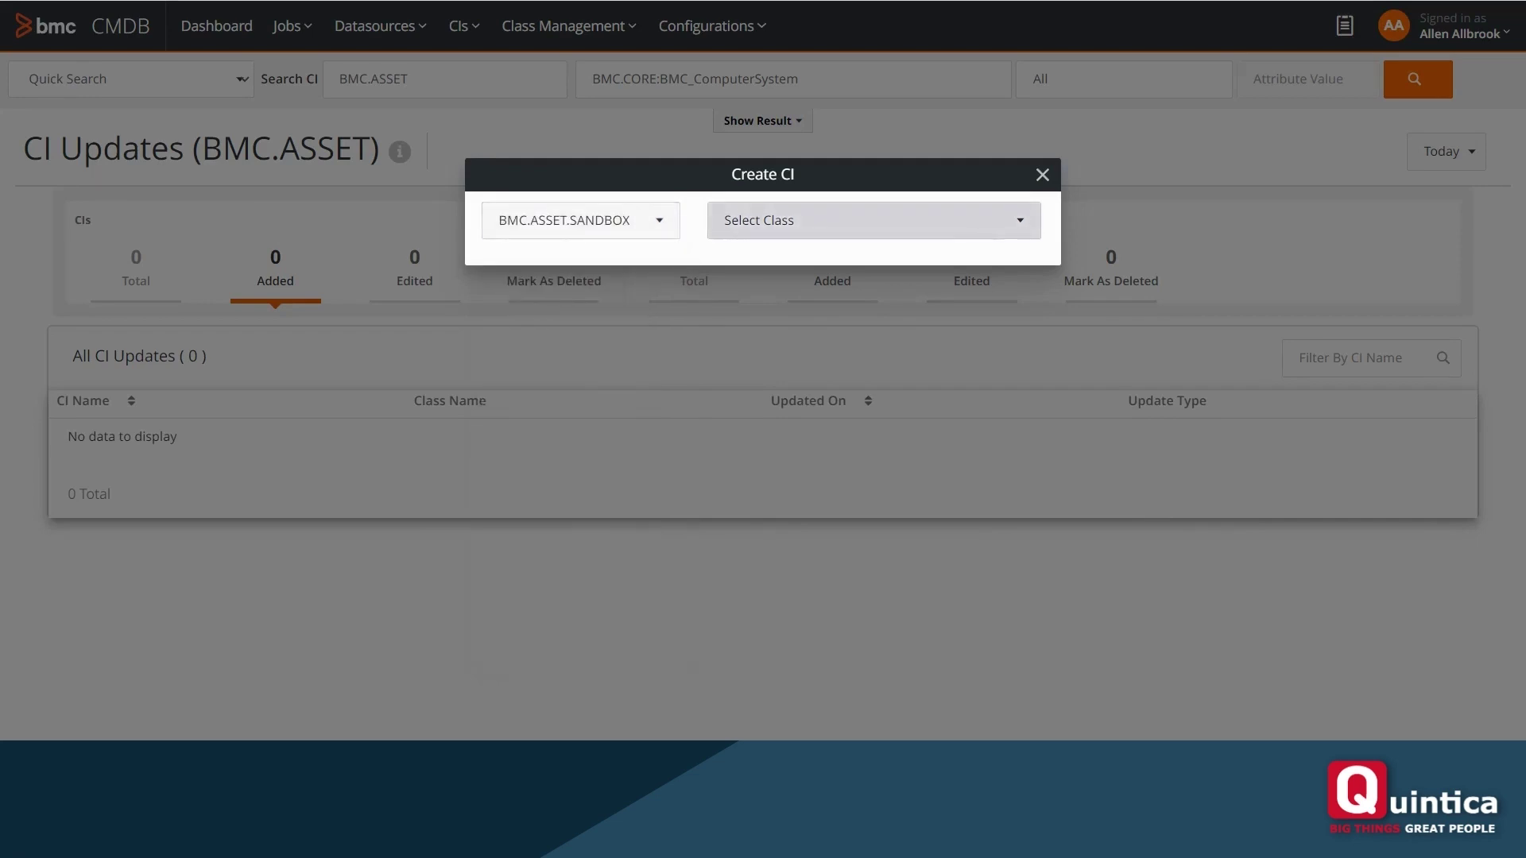
Set the new CI's class to BMC.CORE:BMC_ComputerSystem and save it with the prefilled name and short description.
{"action": "key", "text": "Return"}
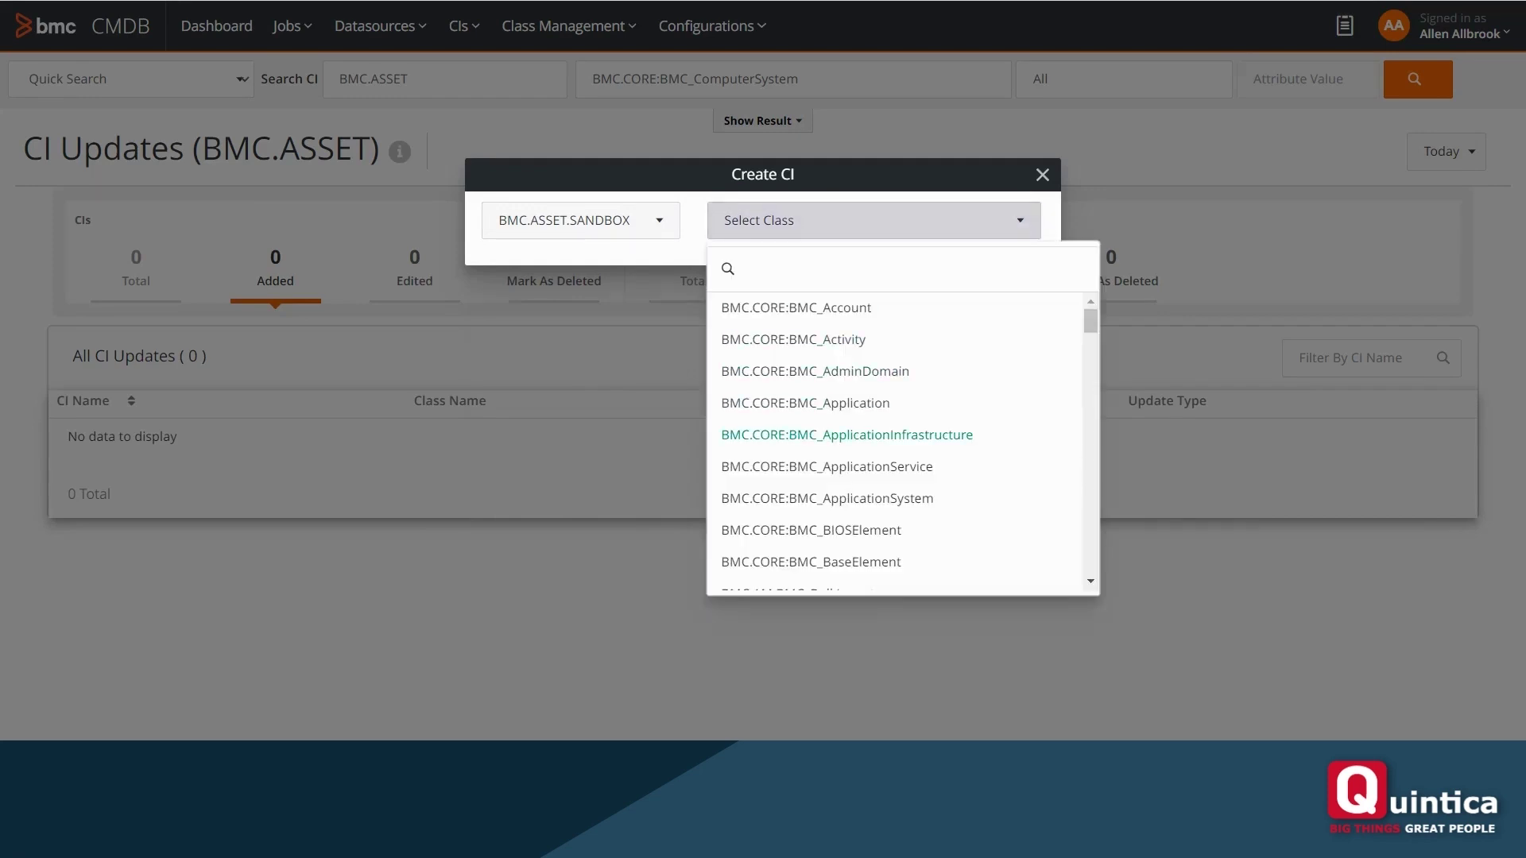
{"action": "key", "text": "Down"}
{"action": "key", "text": "Down"}
{"action": "key", "text": "Down"}
{"action": "key", "text": "Down"}
{"action": "key", "text": "Down"}
{"action": "key", "text": "Down"}
{"action": "key", "text": "Down"}
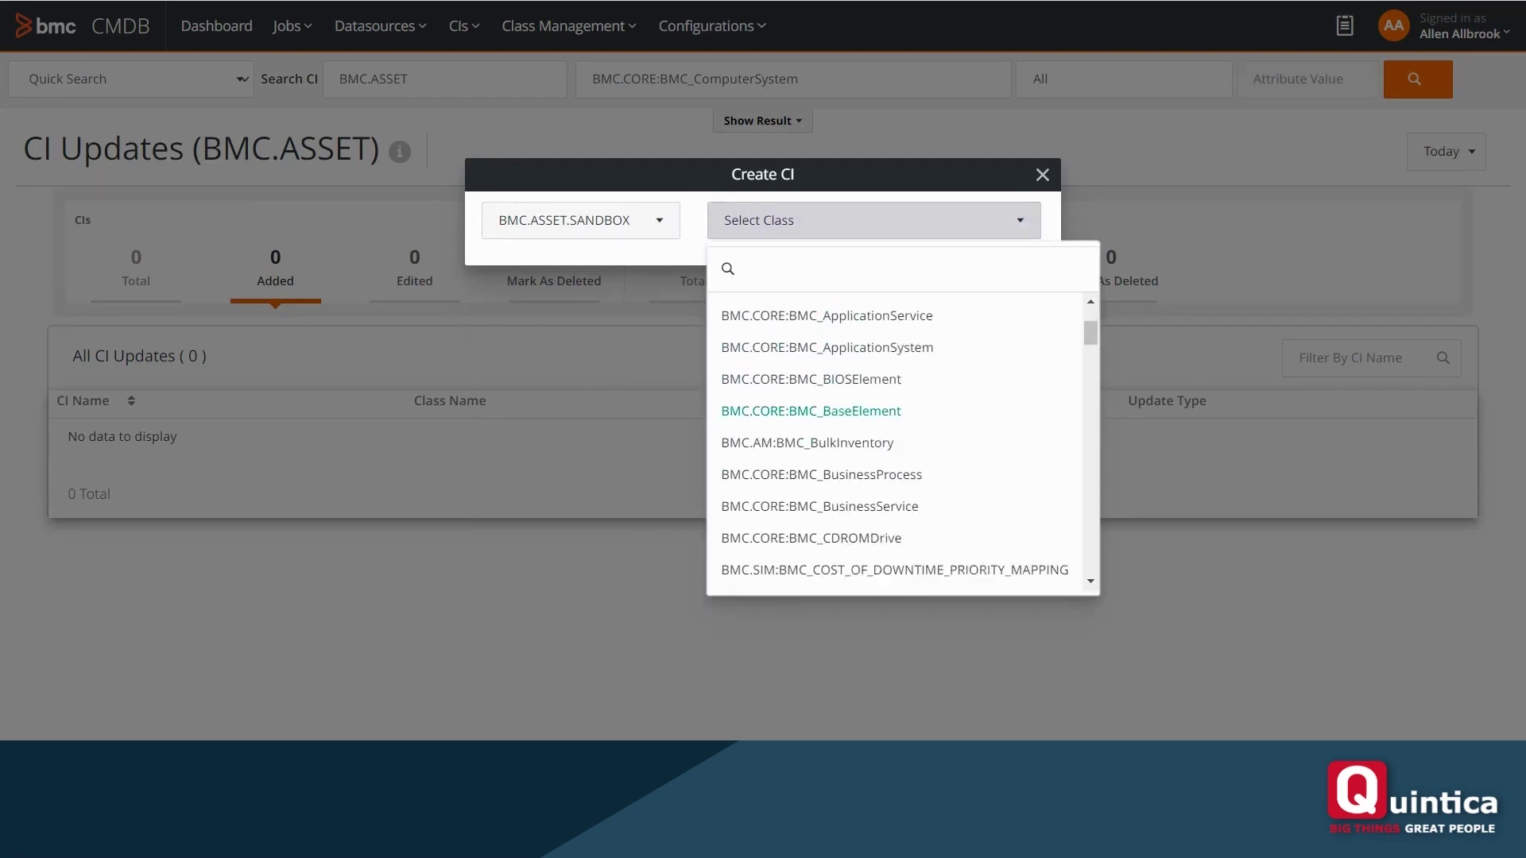
{"action": "scroll", "coordinate": [811, 391], "scroll_direction": "down", "scroll_amount": 3}
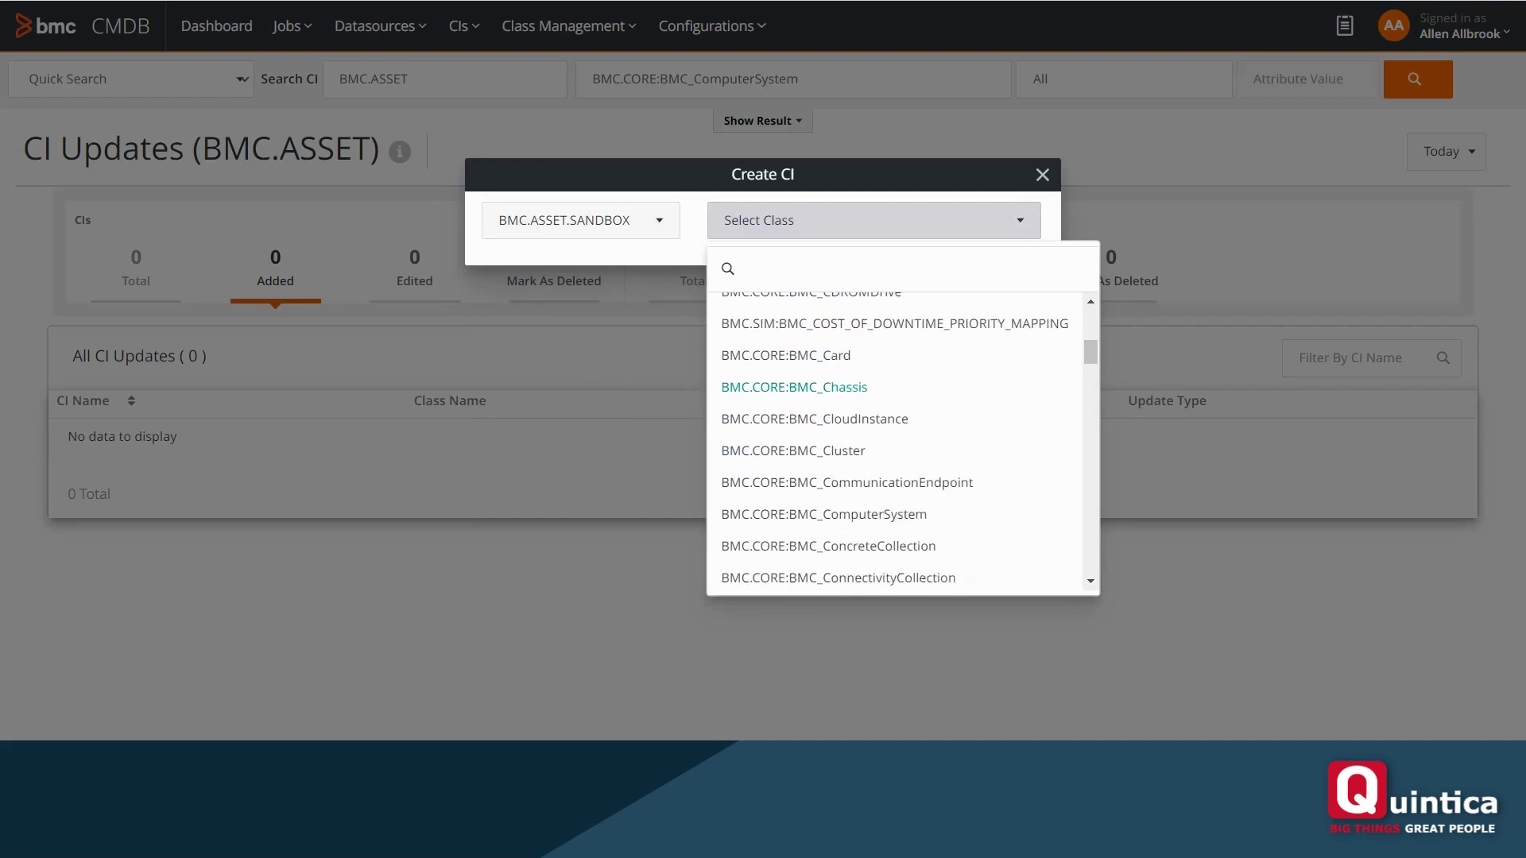
{"action": "scroll", "coordinate": [835, 479], "scroll_direction": "down", "scroll_amount": 3}
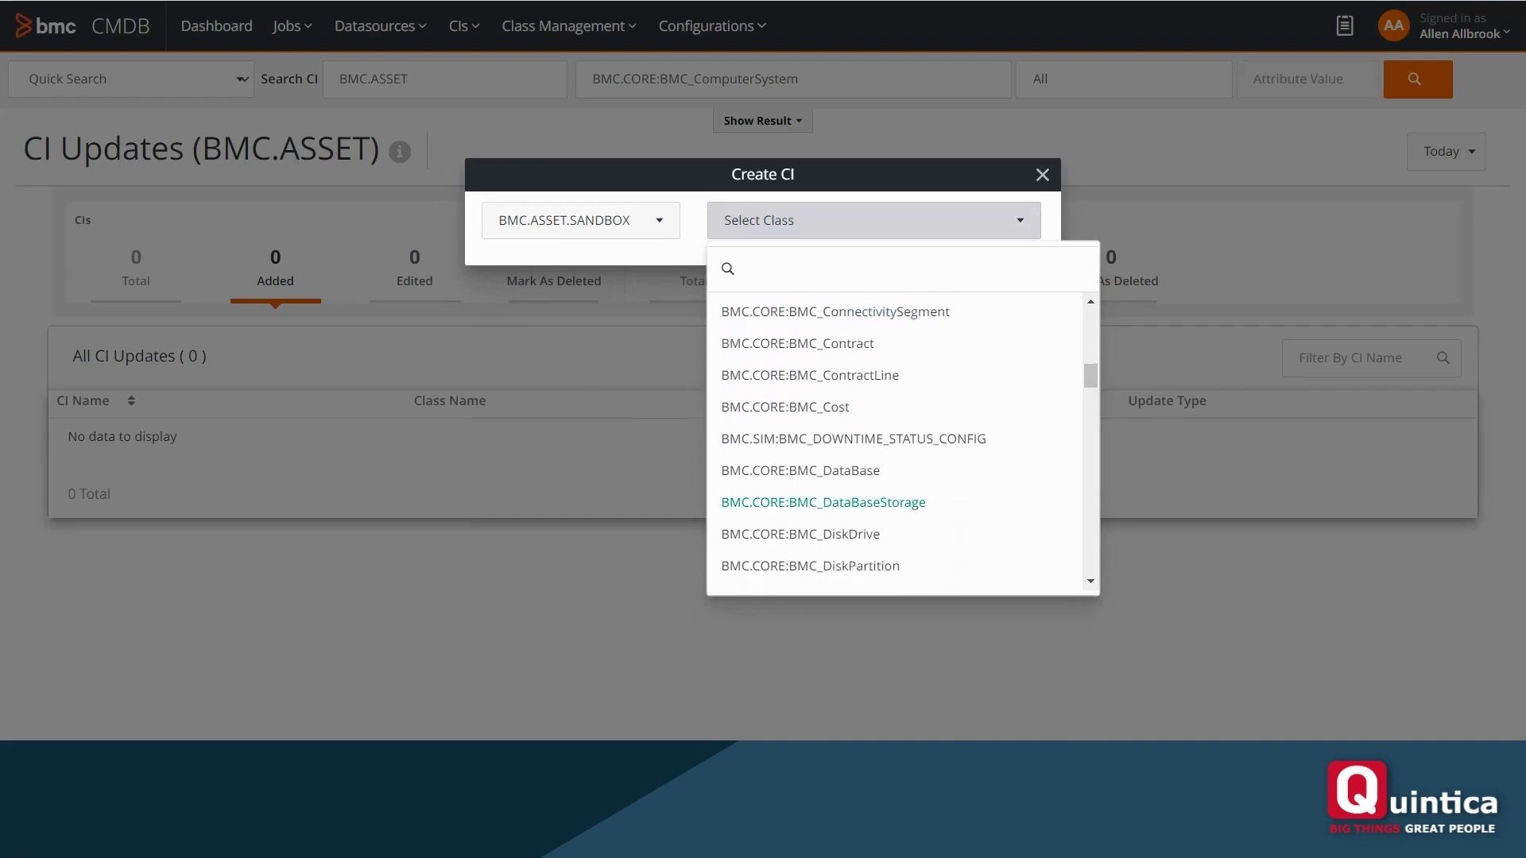
{"action": "scroll", "coordinate": [834, 497], "scroll_direction": "down", "scroll_amount": 5}
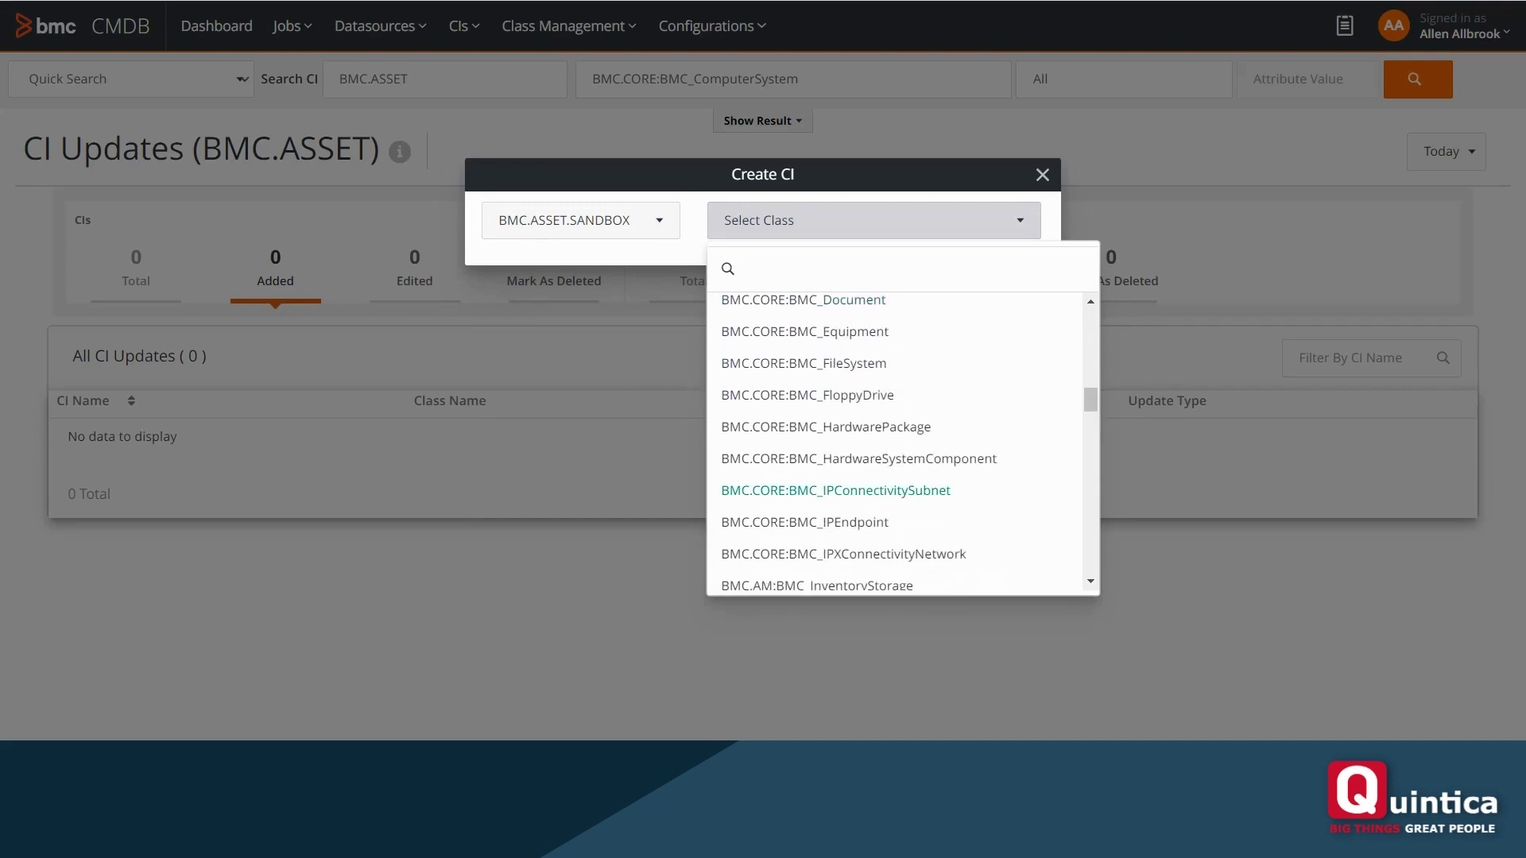
{"action": "scroll", "coordinate": [795, 465], "scroll_direction": "down", "scroll_amount": 8}
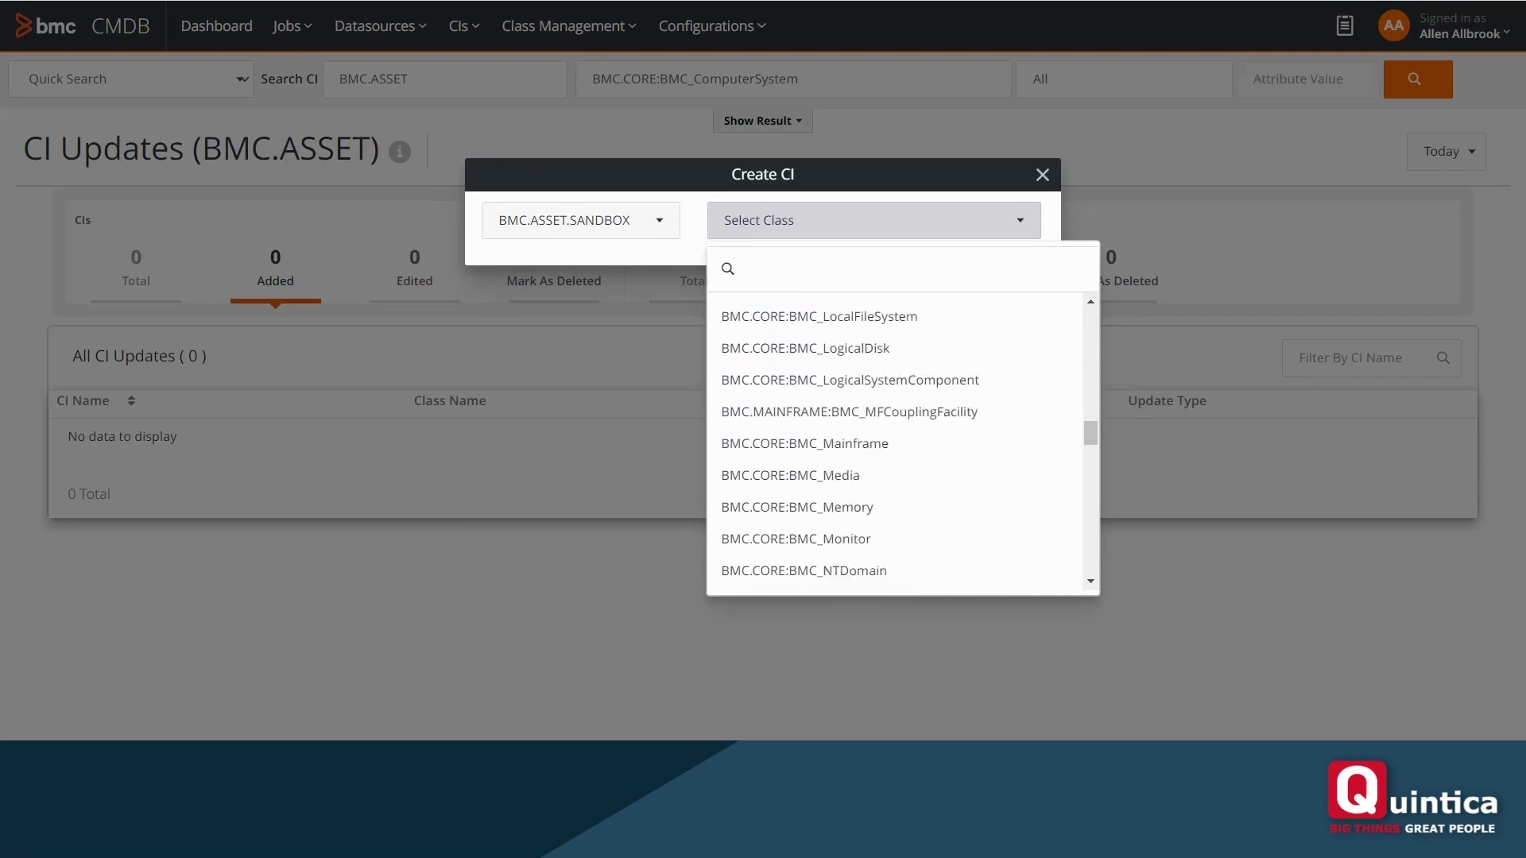
{"action": "scroll", "coordinate": [795, 471], "scroll_direction": "up", "scroll_amount": 10}
{"action": "scroll", "coordinate": [794, 470], "scroll_direction": "down", "scroll_amount": 2}
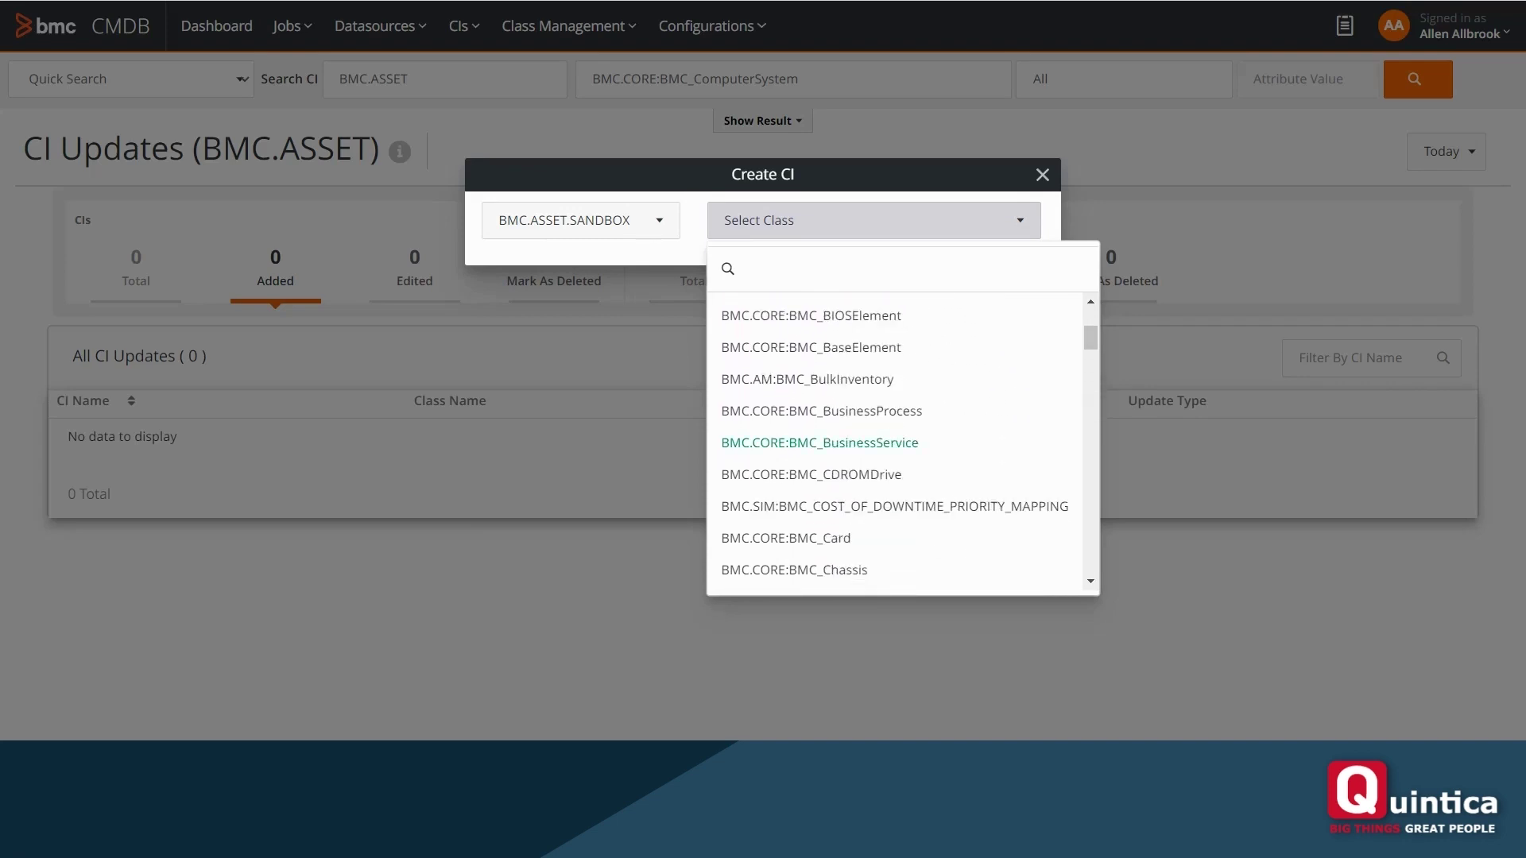
{"action": "scroll", "coordinate": [795, 446], "scroll_direction": "down", "scroll_amount": 2}
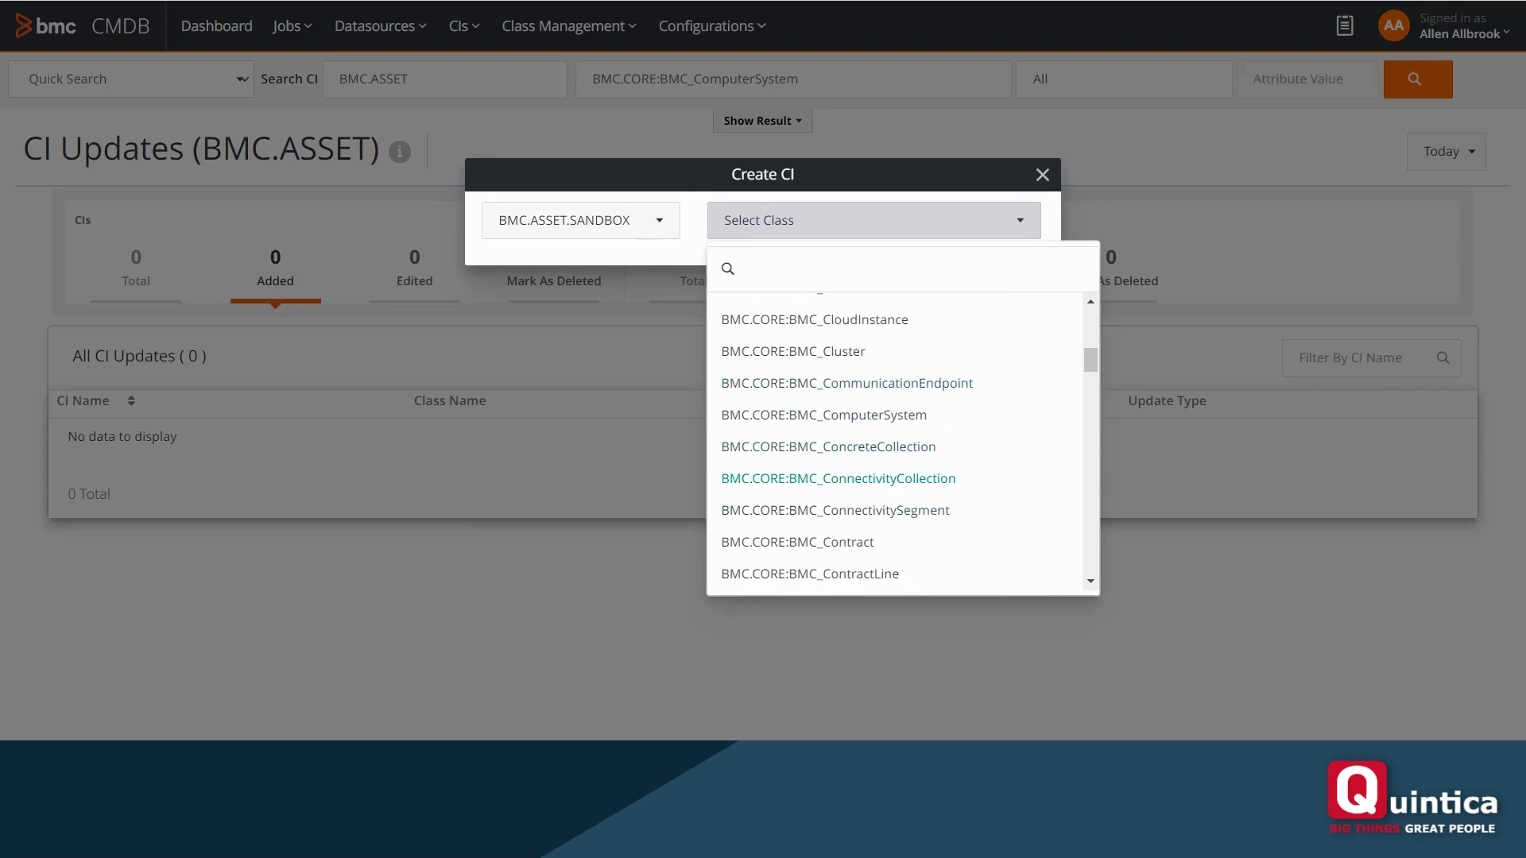
{"action": "left_click", "coordinate": [823, 415]}
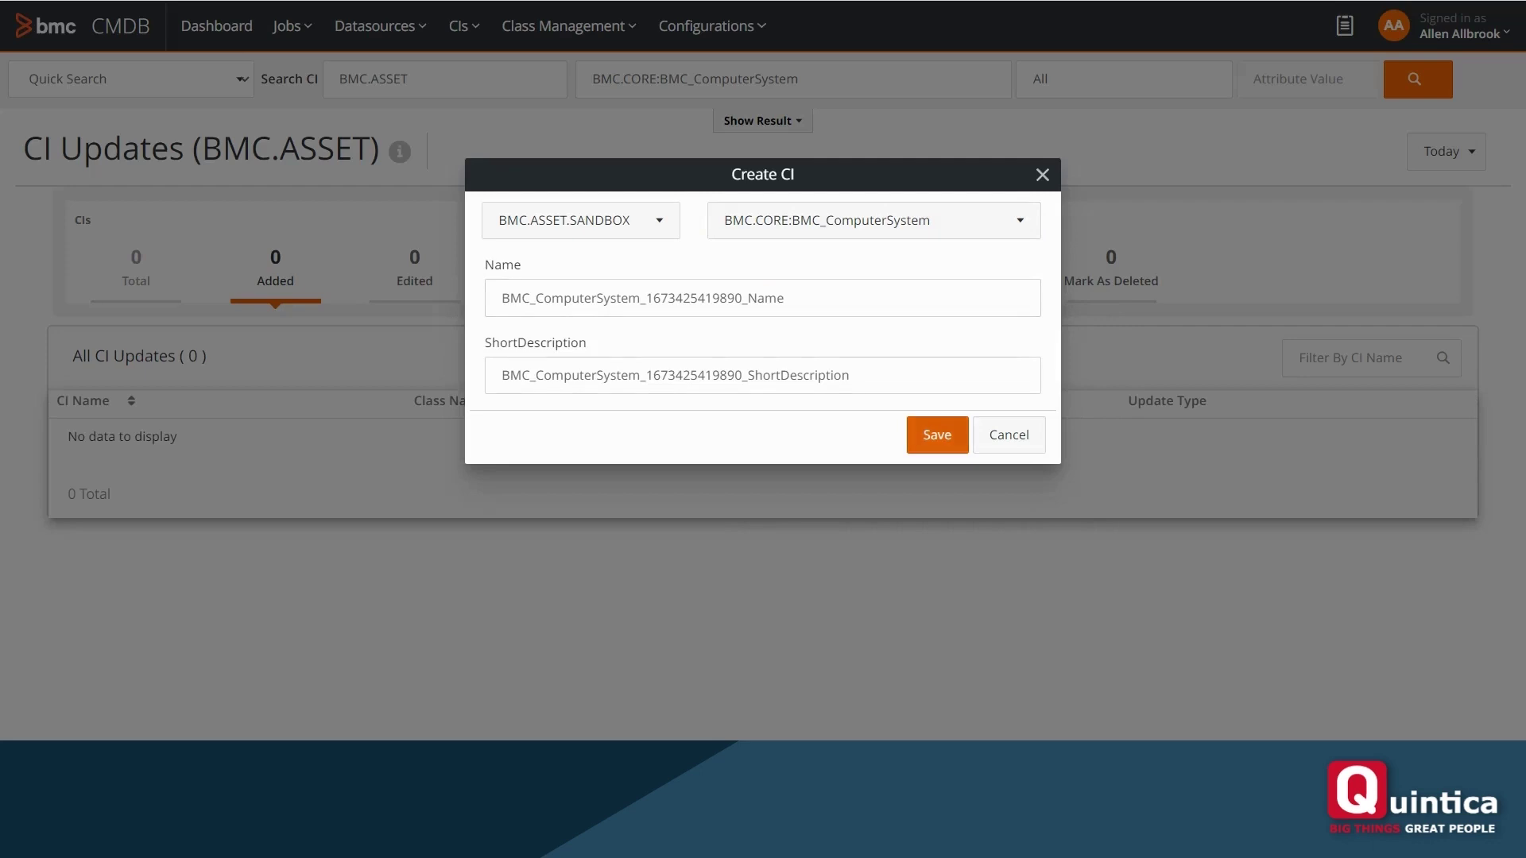
{"action": "left_click", "coordinate": [936, 435]}
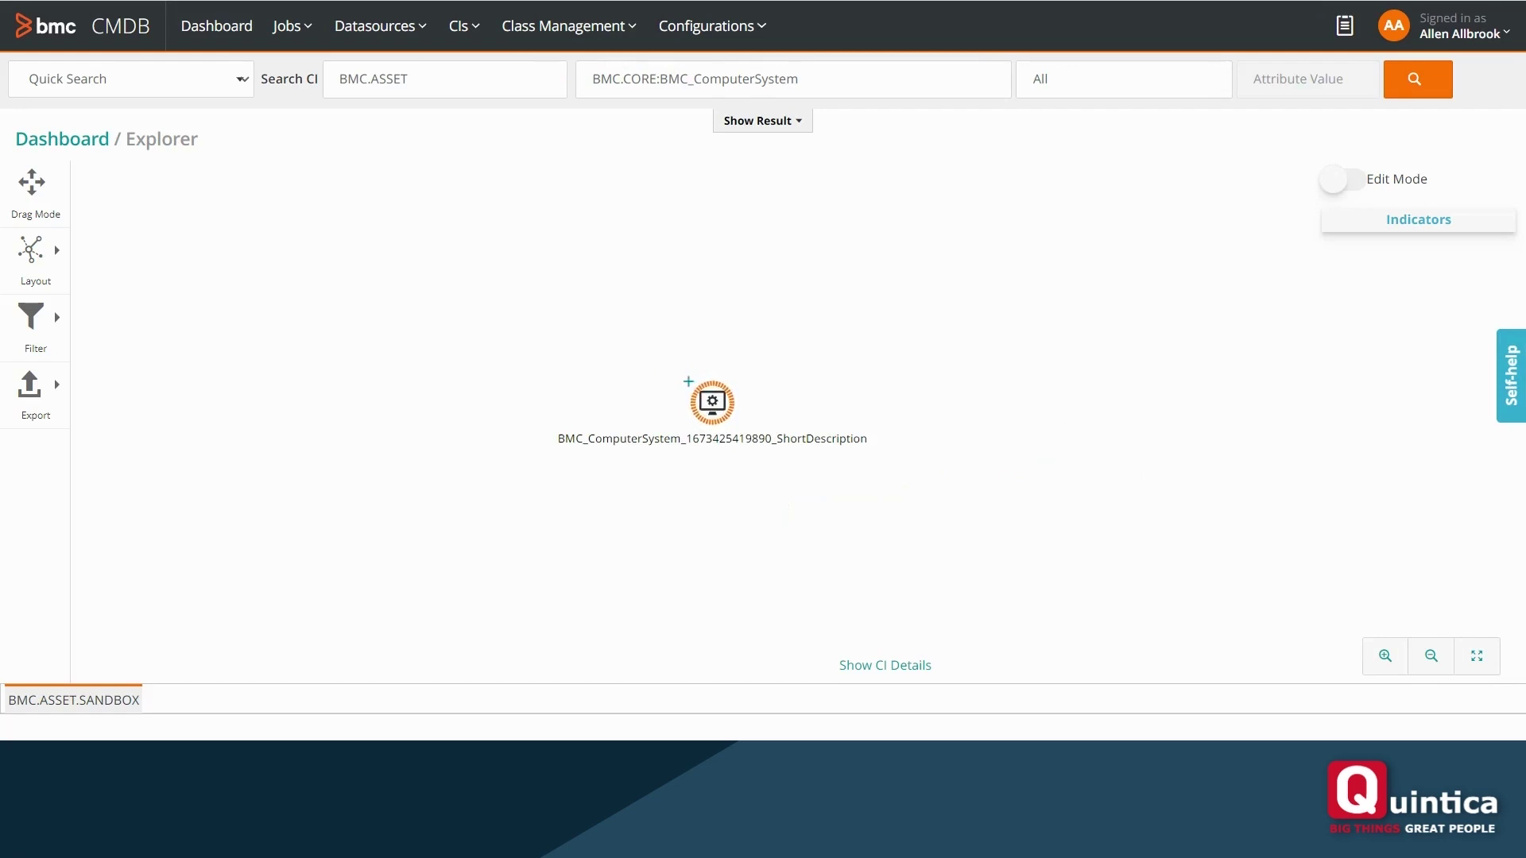
Turn on edit mode in the Explorer and show the CI details of the new computer system.
{"action": "left_click", "coordinate": [1333, 179]}
{"action": "left_click", "coordinate": [1333, 180]}
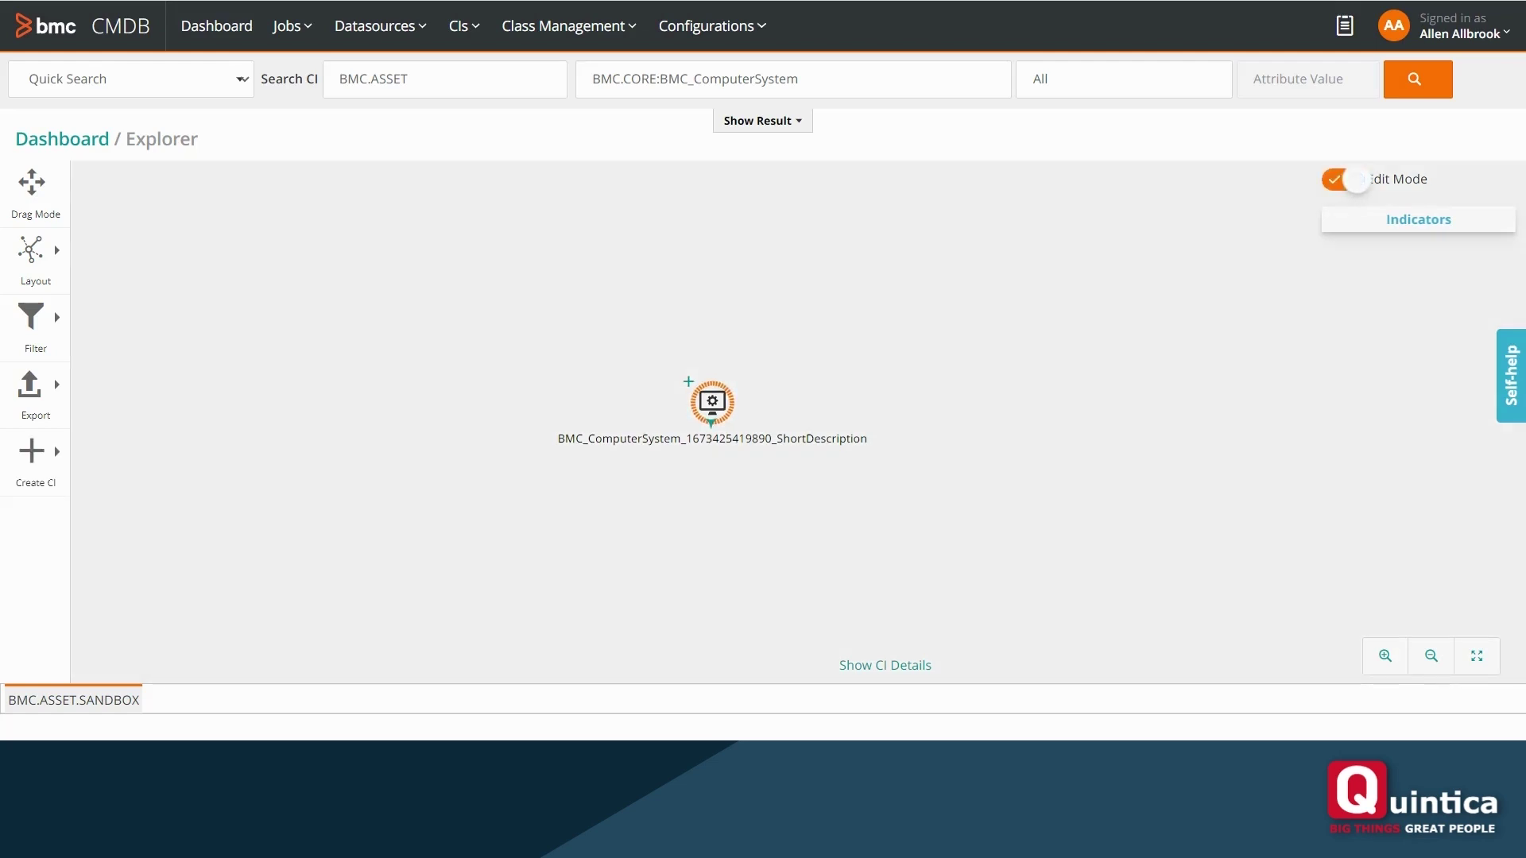
{"action": "right_click", "coordinate": [711, 404]}
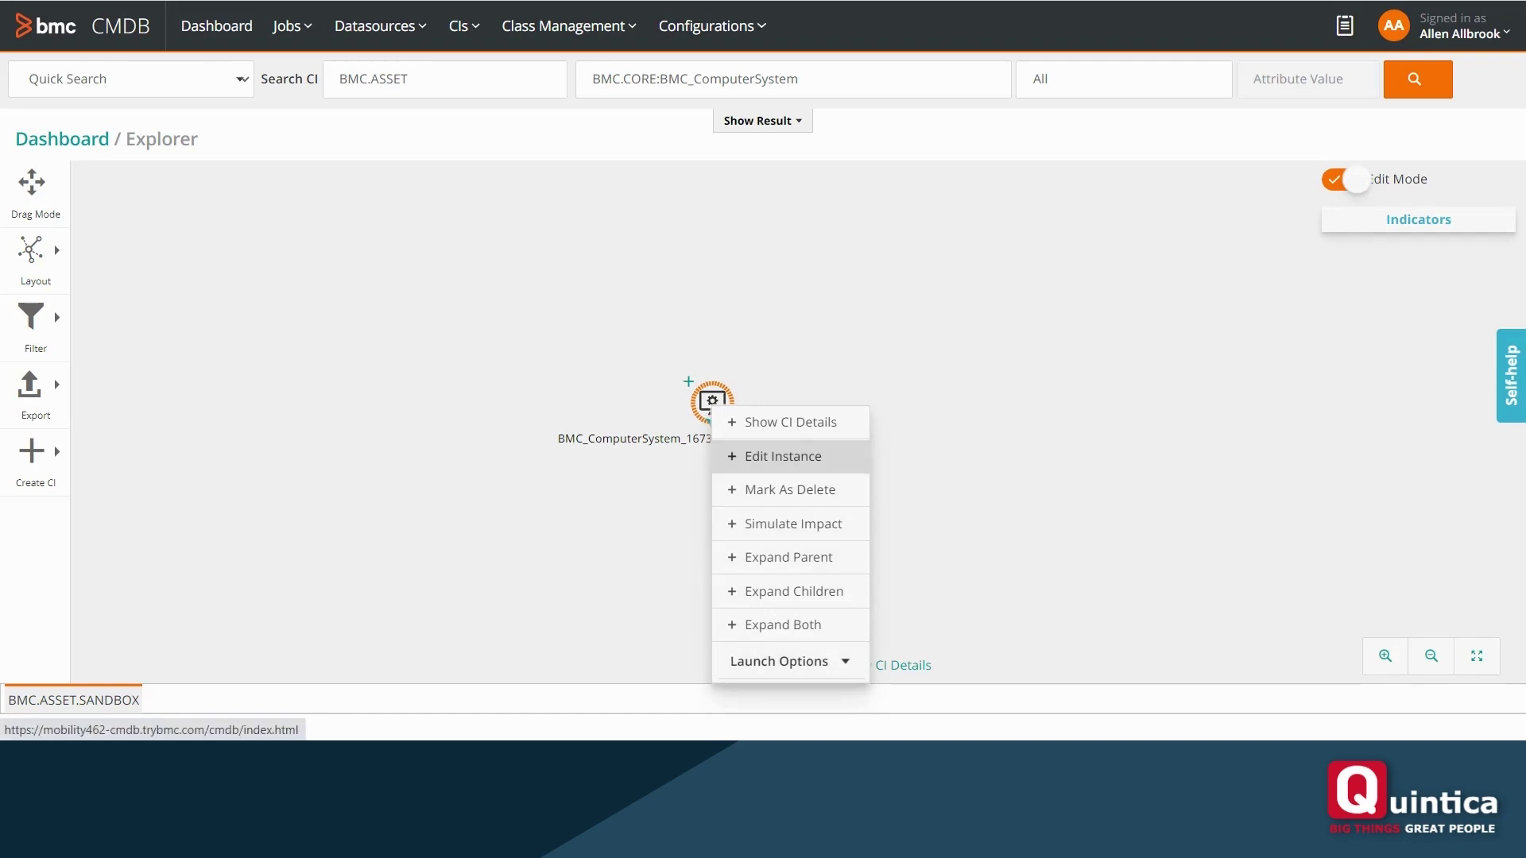
{"action": "key", "text": "Escape"}
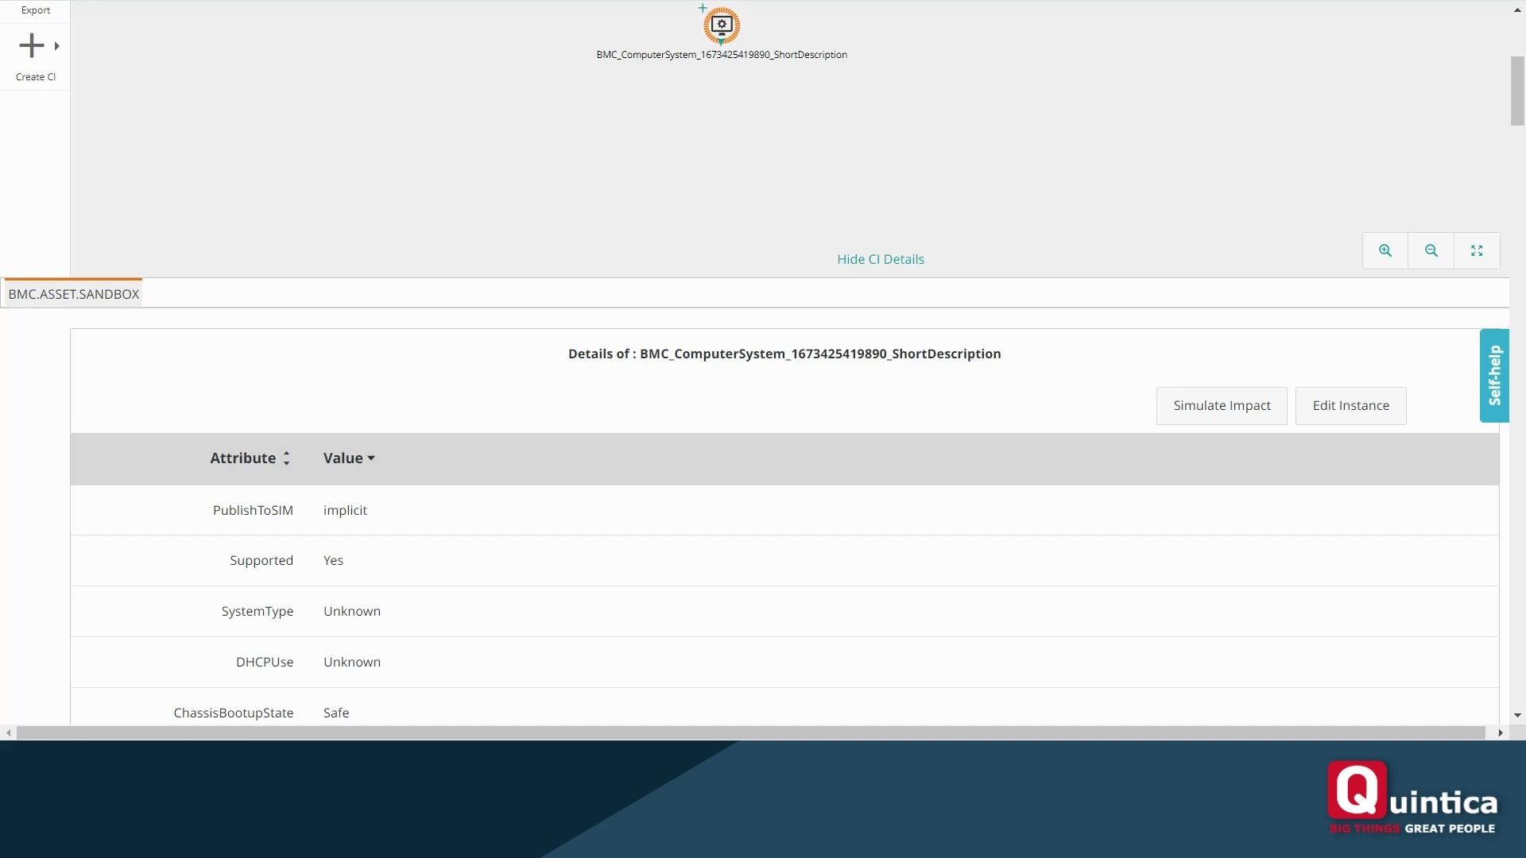
{"action": "left_click_drag", "start_coordinate": [1518, 91], "coordinate": [1518, 52]}
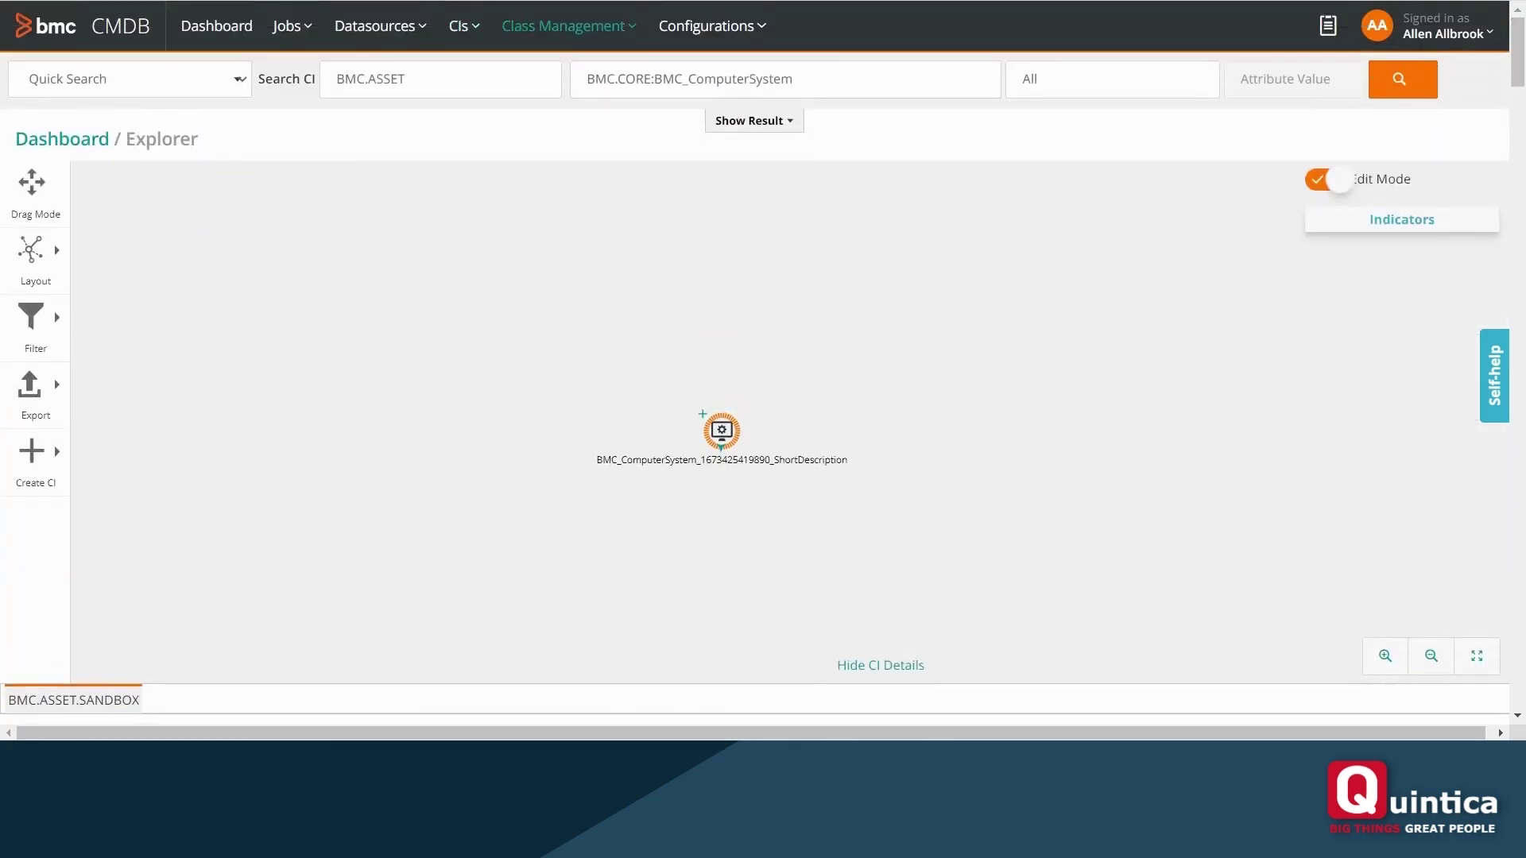
Open the Class Manager and look through the attributes of the BMC_BaseElement class.
{"action": "left_click", "coordinate": [562, 25]}
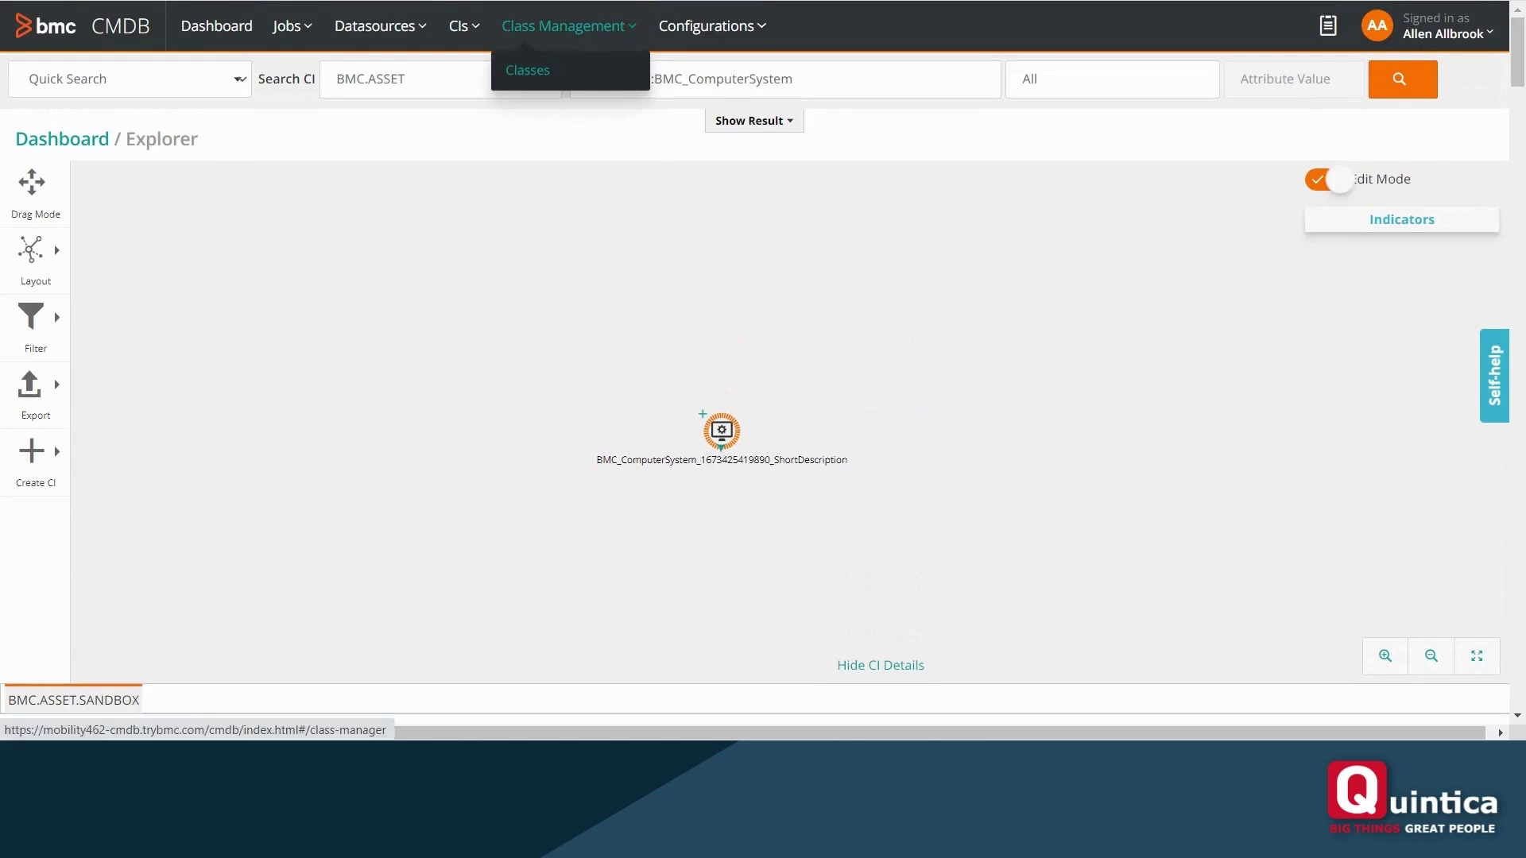
{"action": "left_click", "coordinate": [527, 70]}
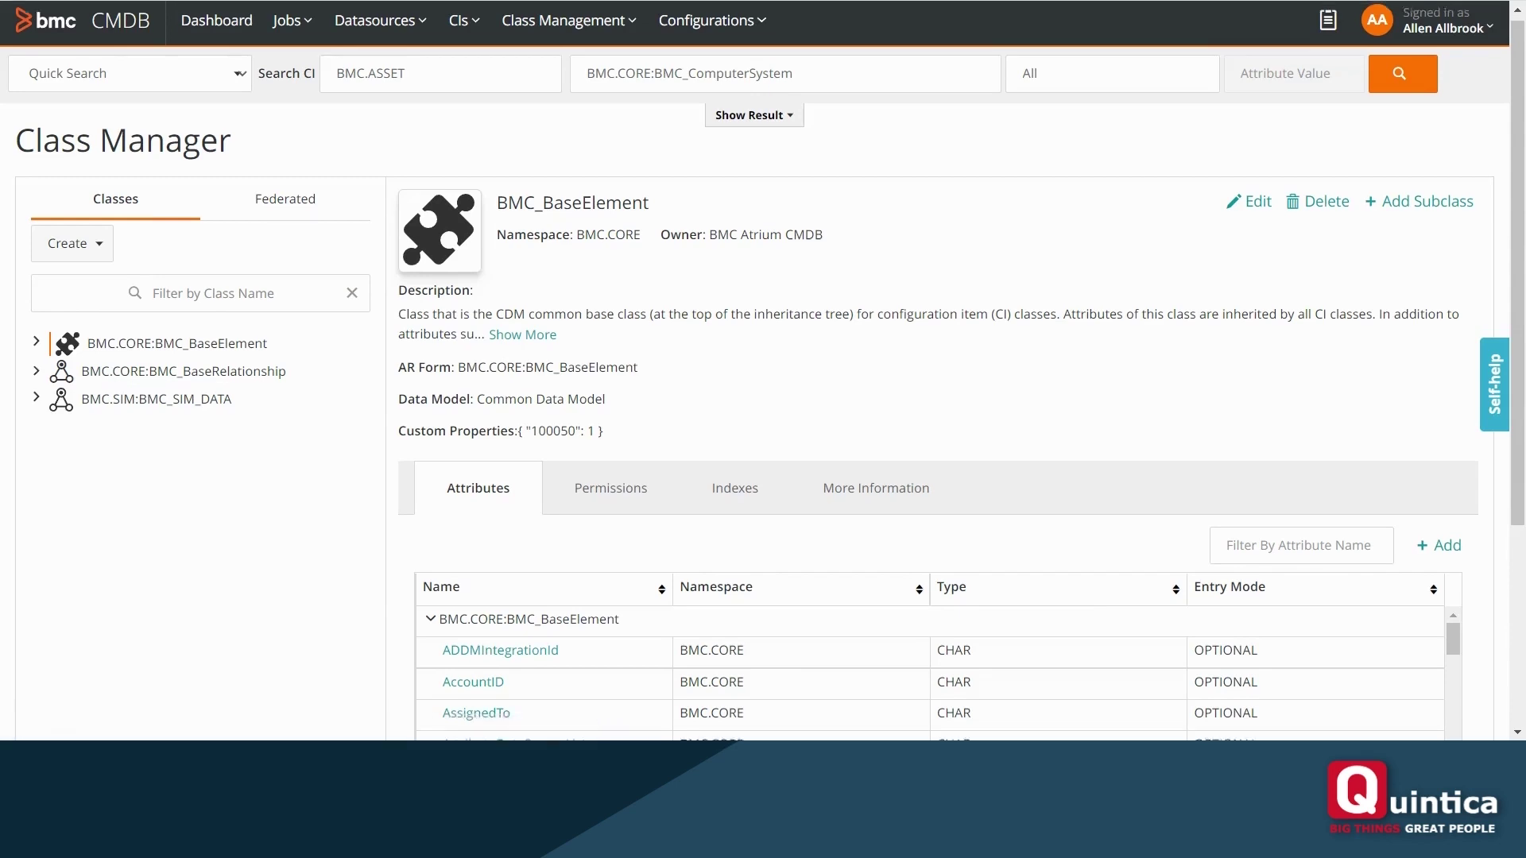
{"action": "scroll", "coordinate": [763, 370], "scroll_direction": "down", "scroll_amount": 3}
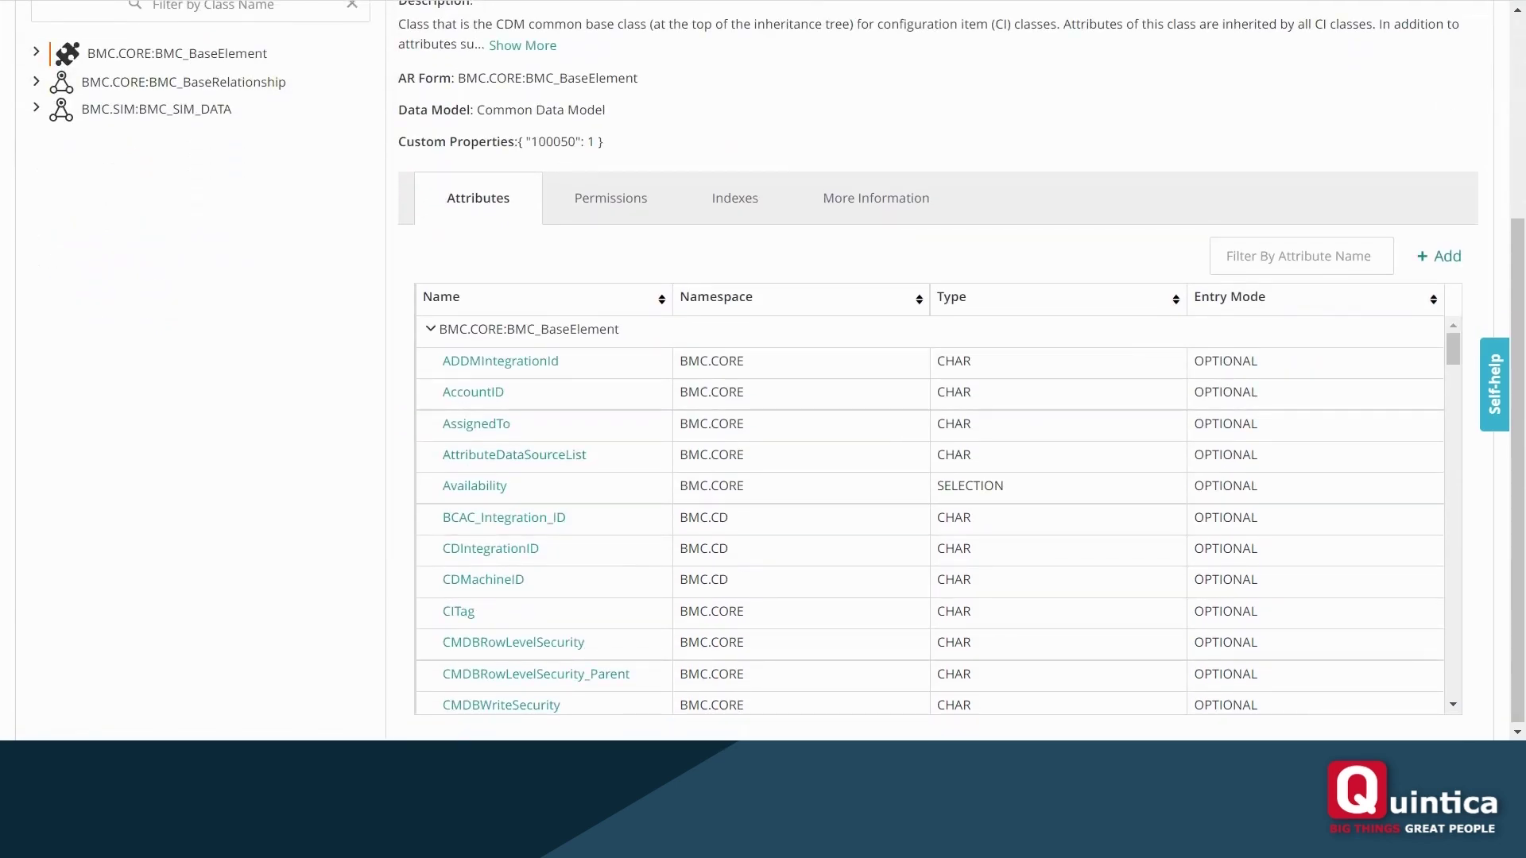
{"action": "scroll", "coordinate": [763, 370], "scroll_direction": "up", "scroll_amount": 2}
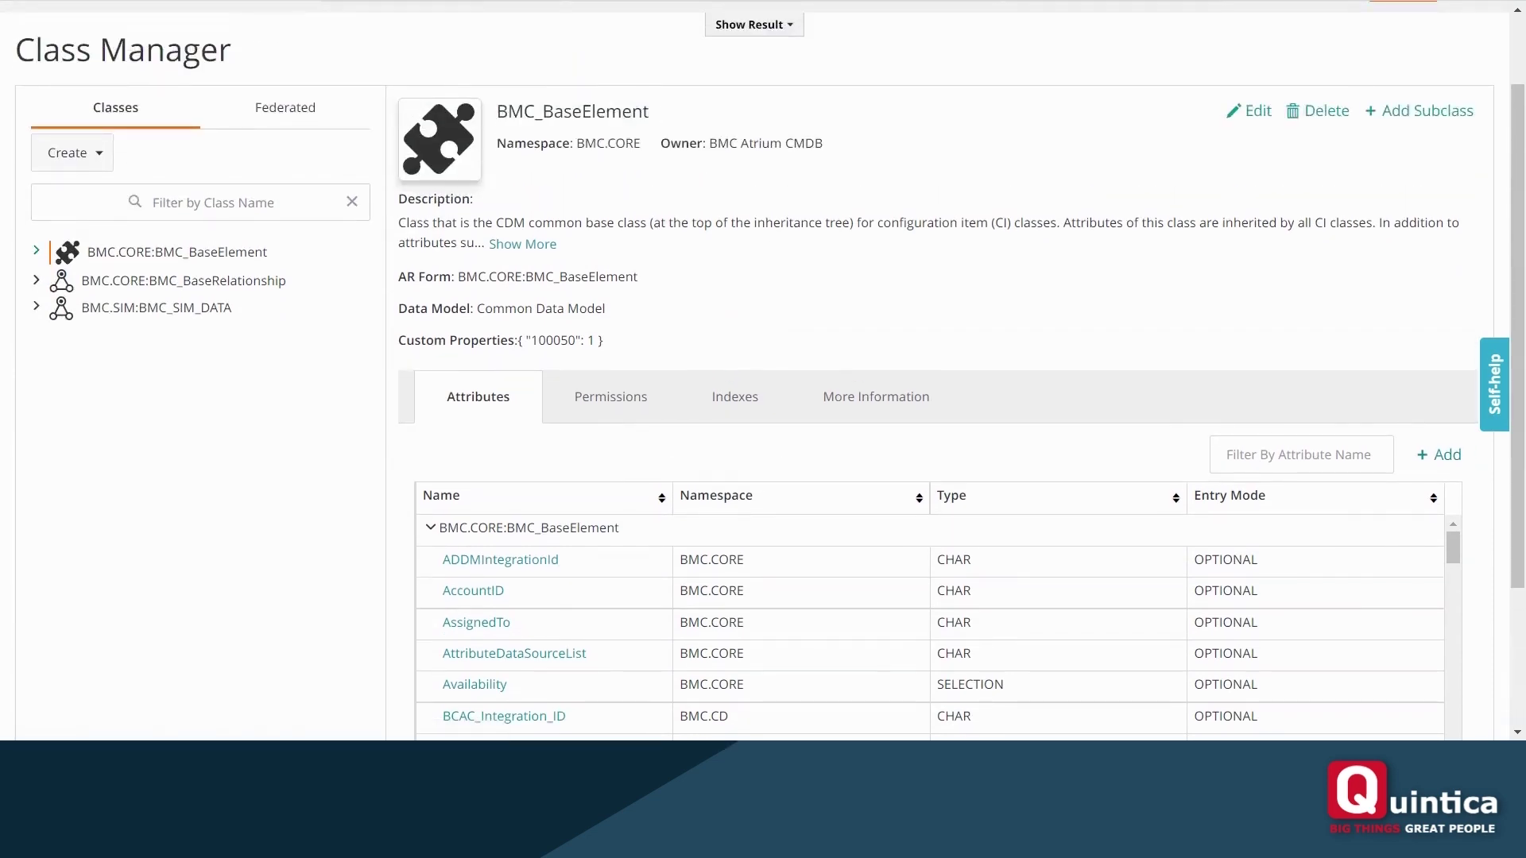
Expand BMC.CORE:BMC_BaseElement in the class tree and examine its BMC_Collection and BMC_ConcreteCollection classes with their attributes.
{"action": "left_click", "coordinate": [36, 251]}
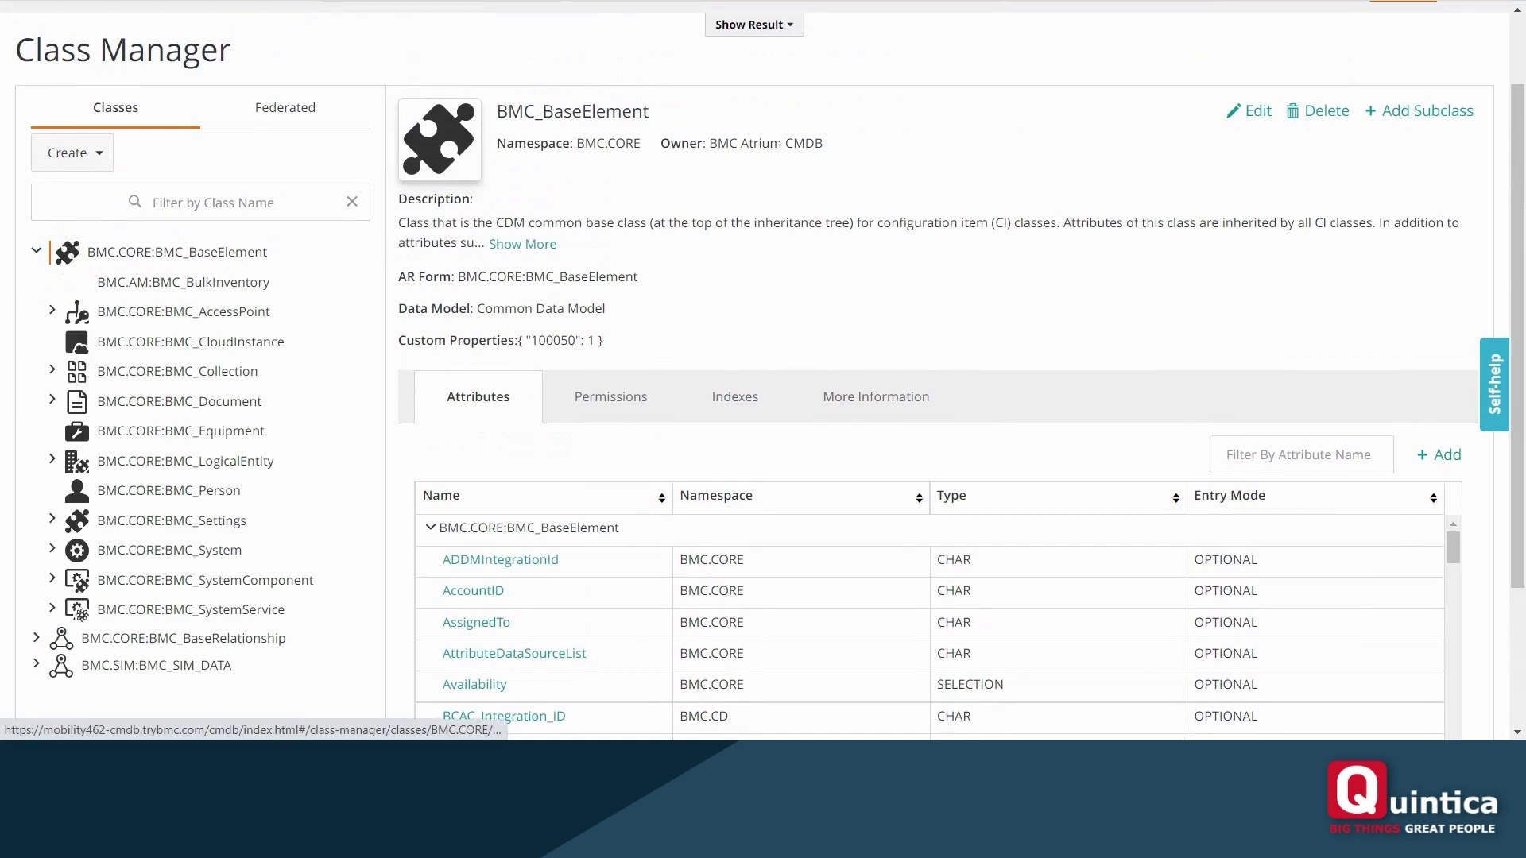
{"action": "left_click", "coordinate": [183, 371]}
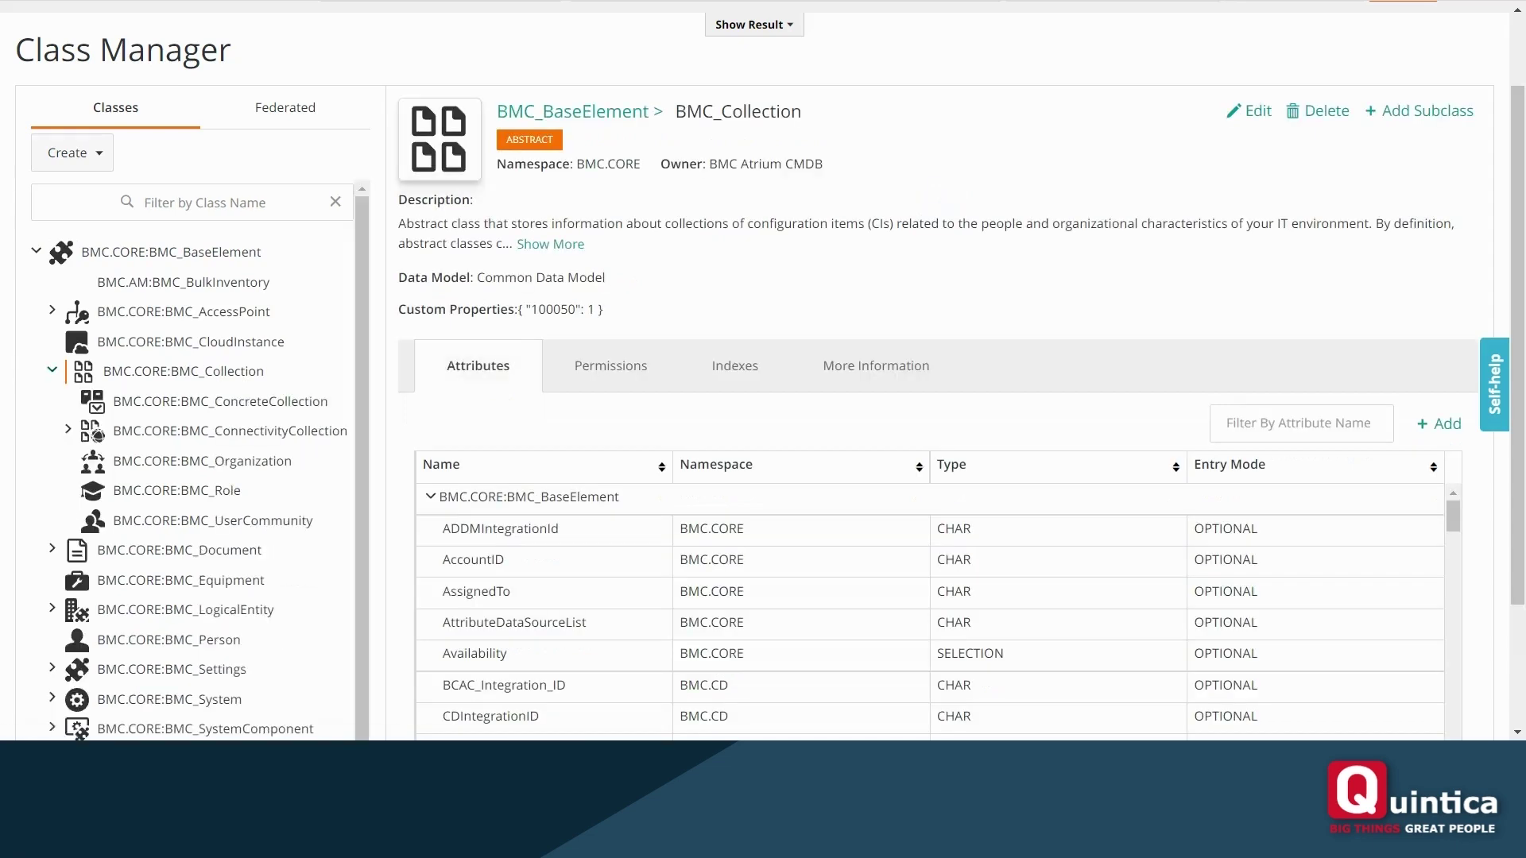
{"action": "left_click", "coordinate": [220, 401]}
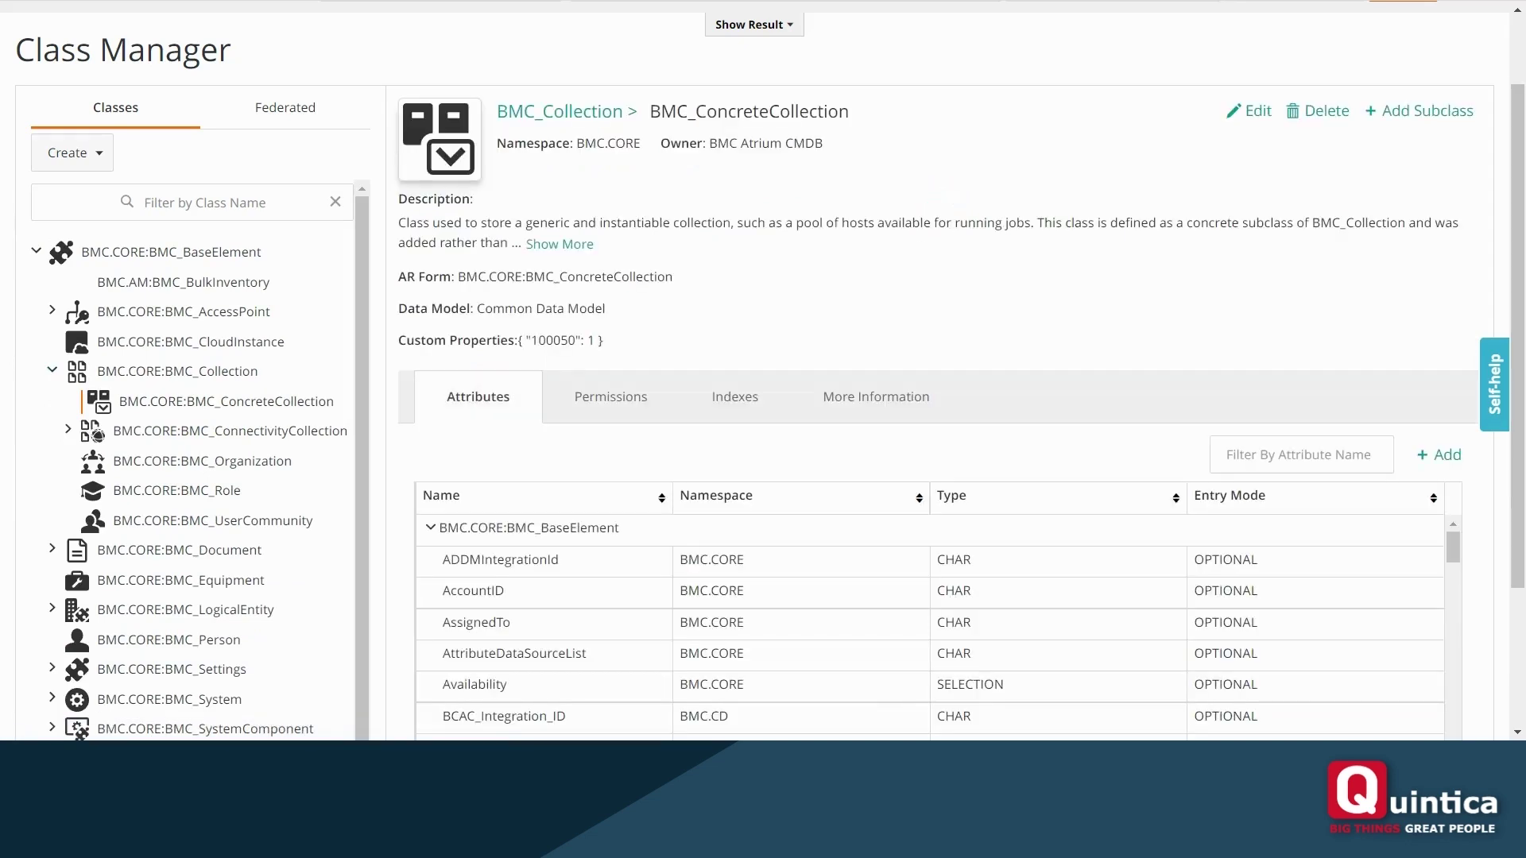
{"action": "scroll", "coordinate": [929, 628], "scroll_direction": "down", "scroll_amount": 3}
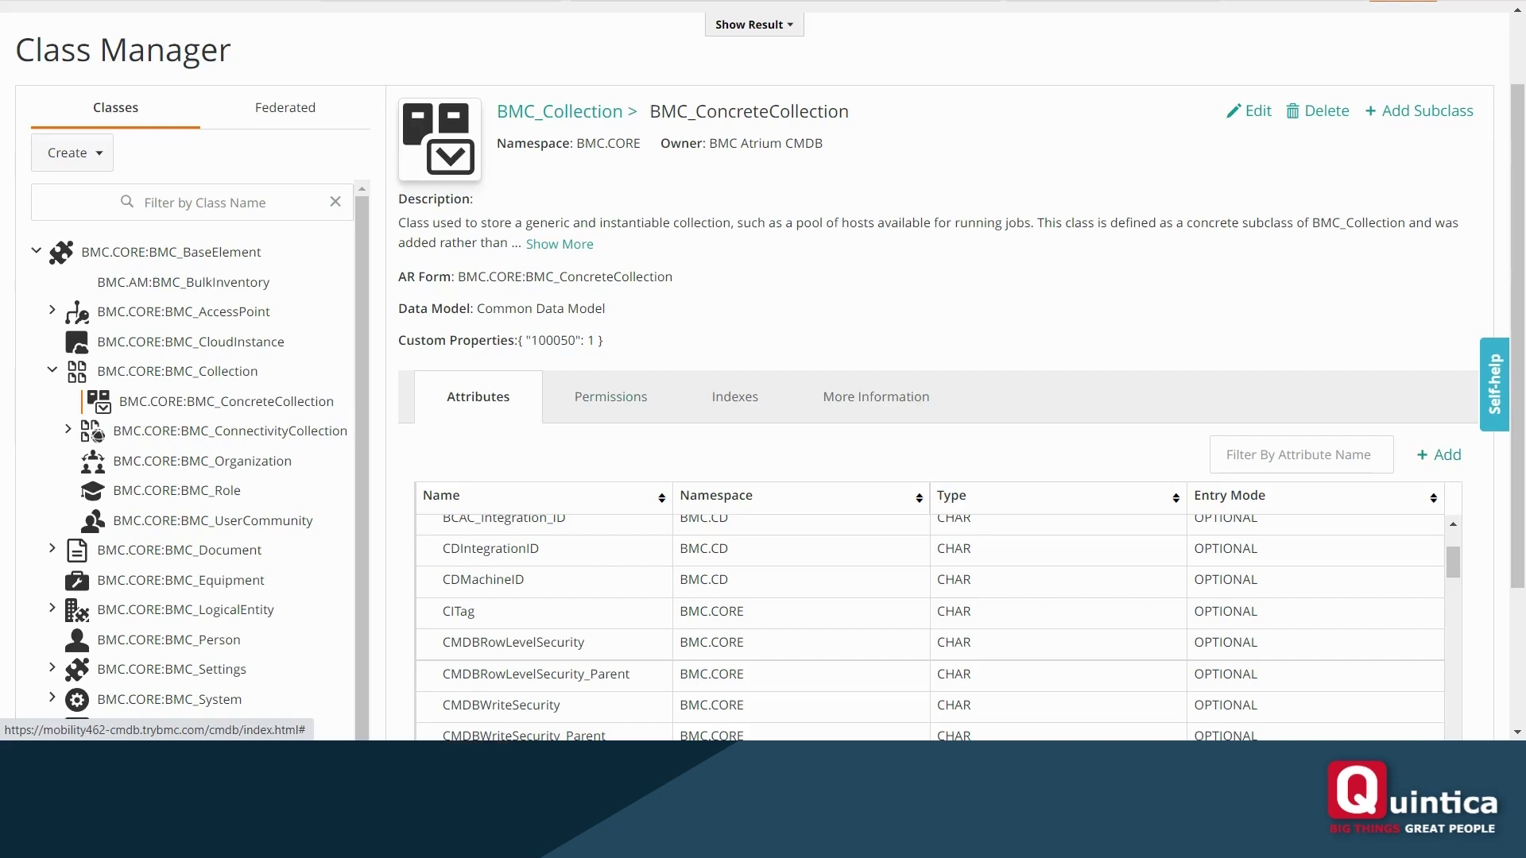
{"action": "scroll", "coordinate": [763, 397], "scroll_direction": "up", "scroll_amount": 1}
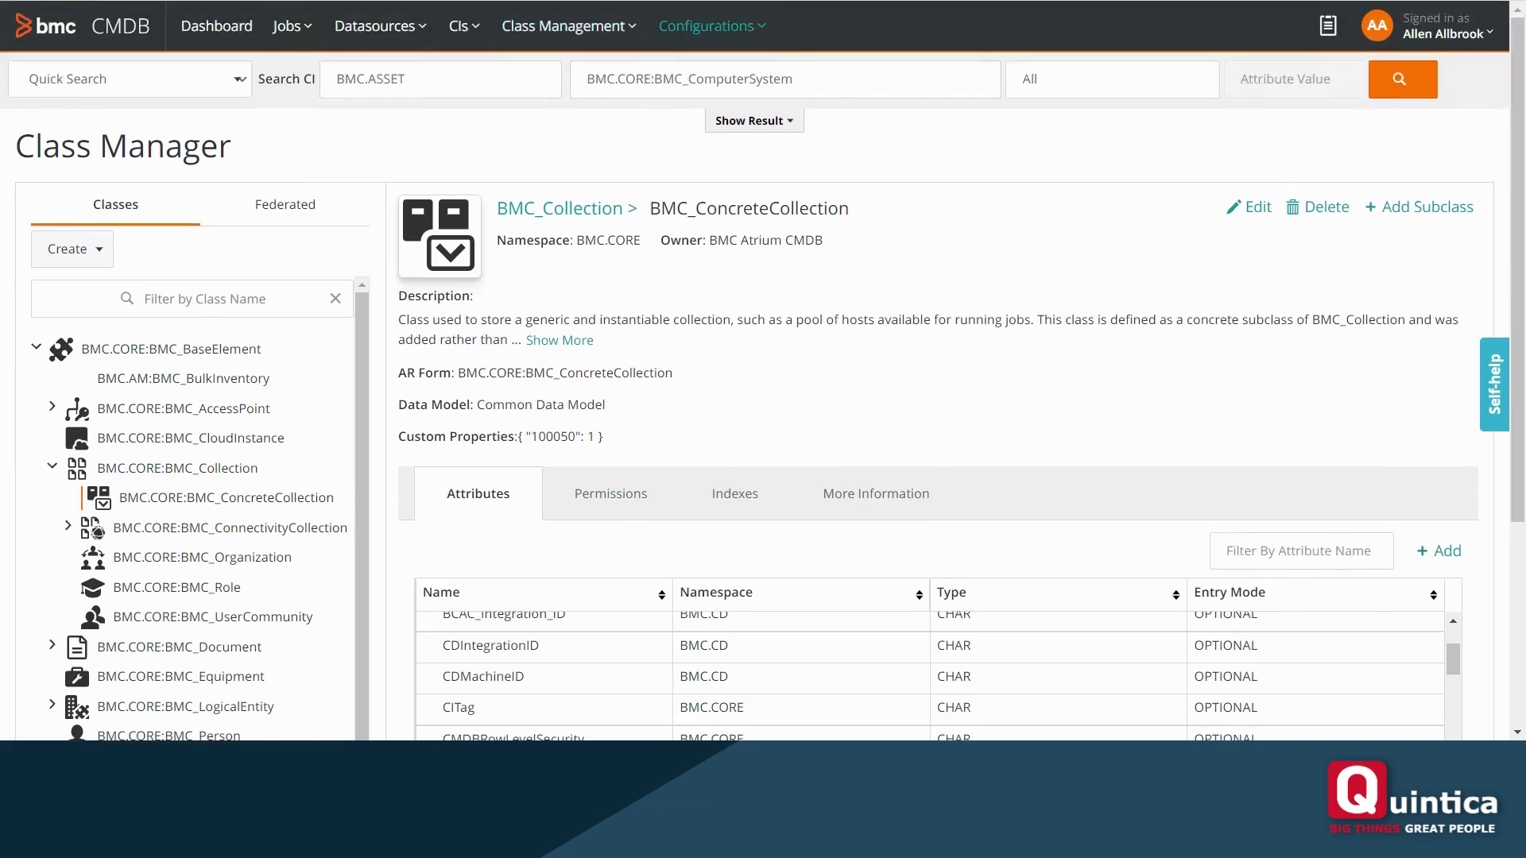
Review the dashboard parameter and normalization rule configuration options, and open the Catalog Mapping page.
{"action": "left_click", "coordinate": [705, 25]}
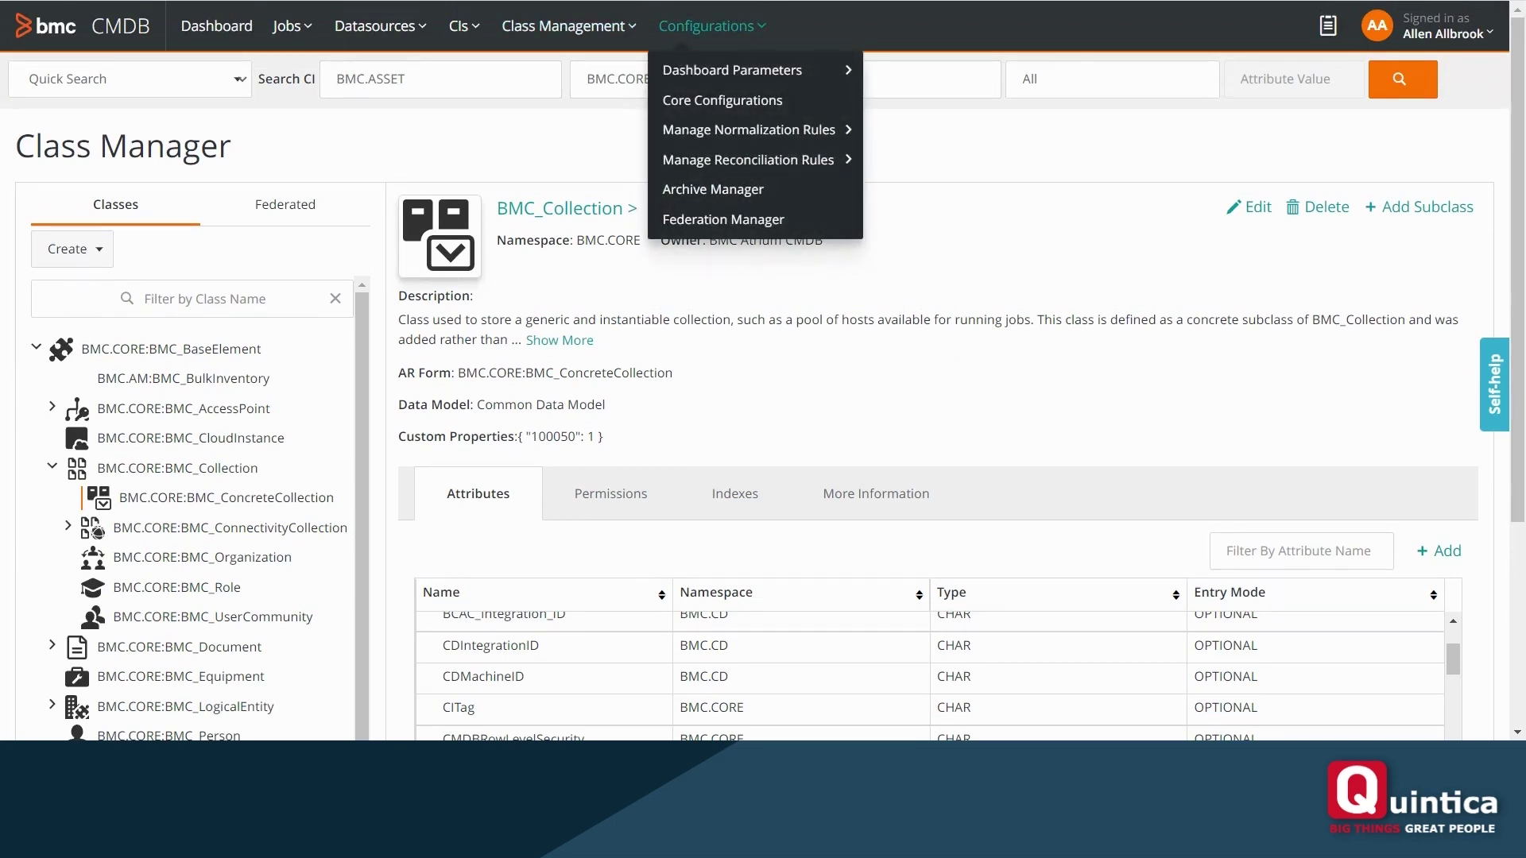
{"action": "mouse_move", "coordinate": [732, 70]}
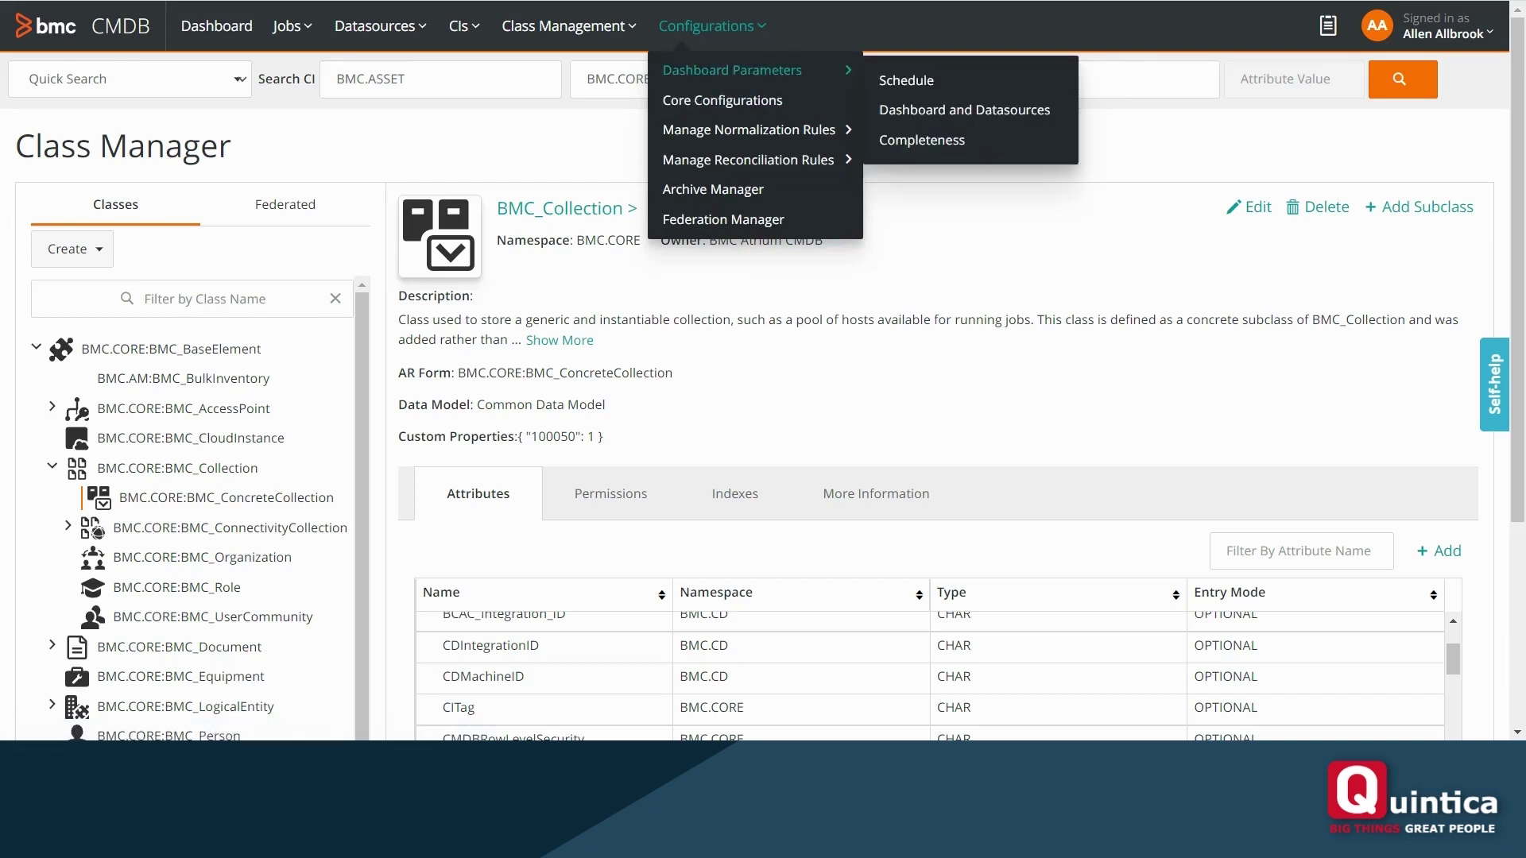
{"action": "mouse_move", "coordinate": [749, 130]}
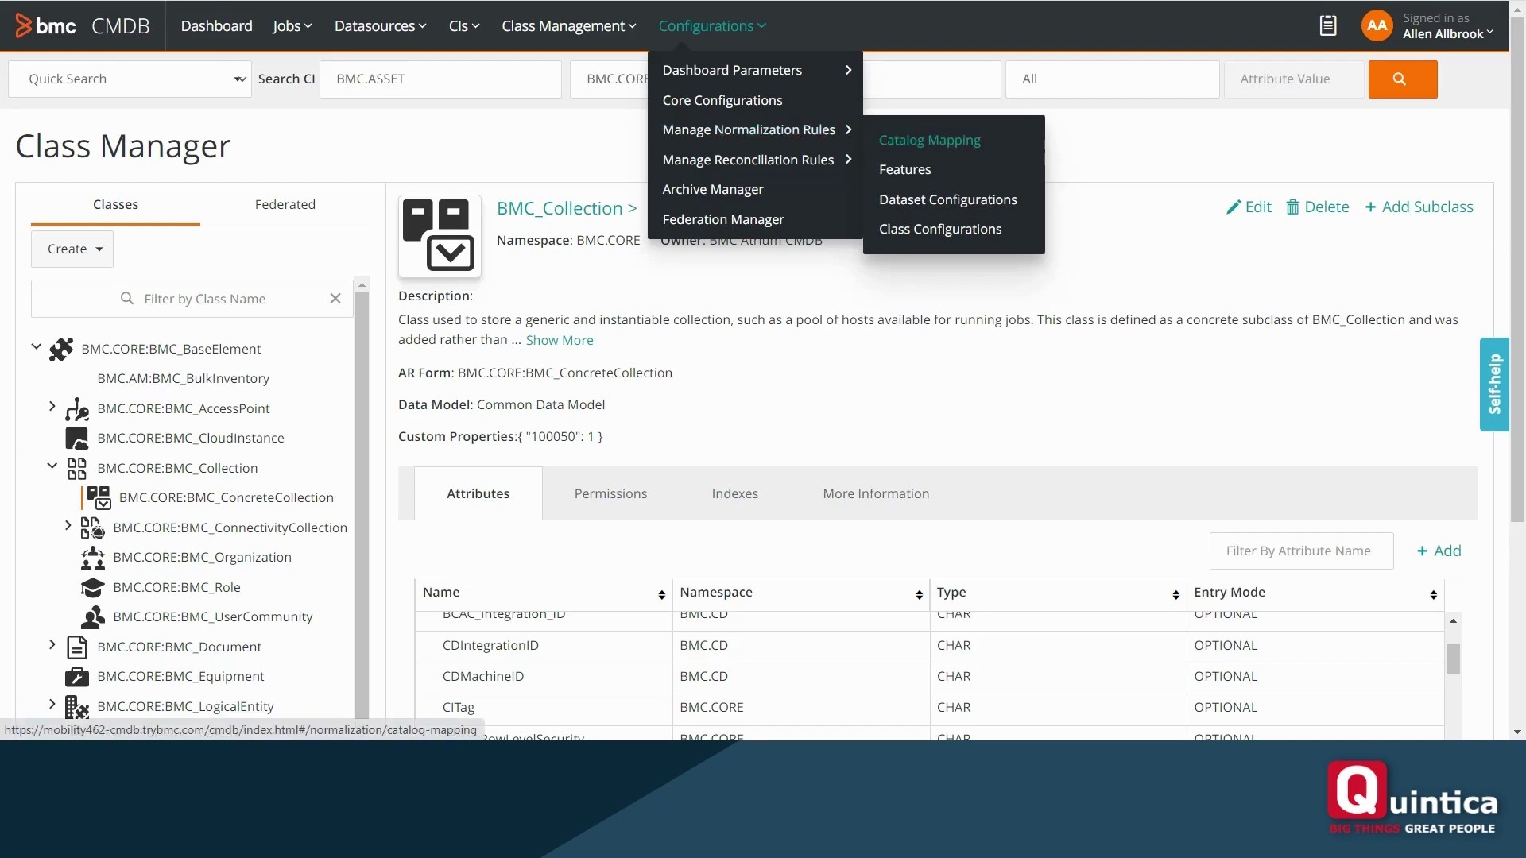
{"action": "left_click", "coordinate": [930, 140]}
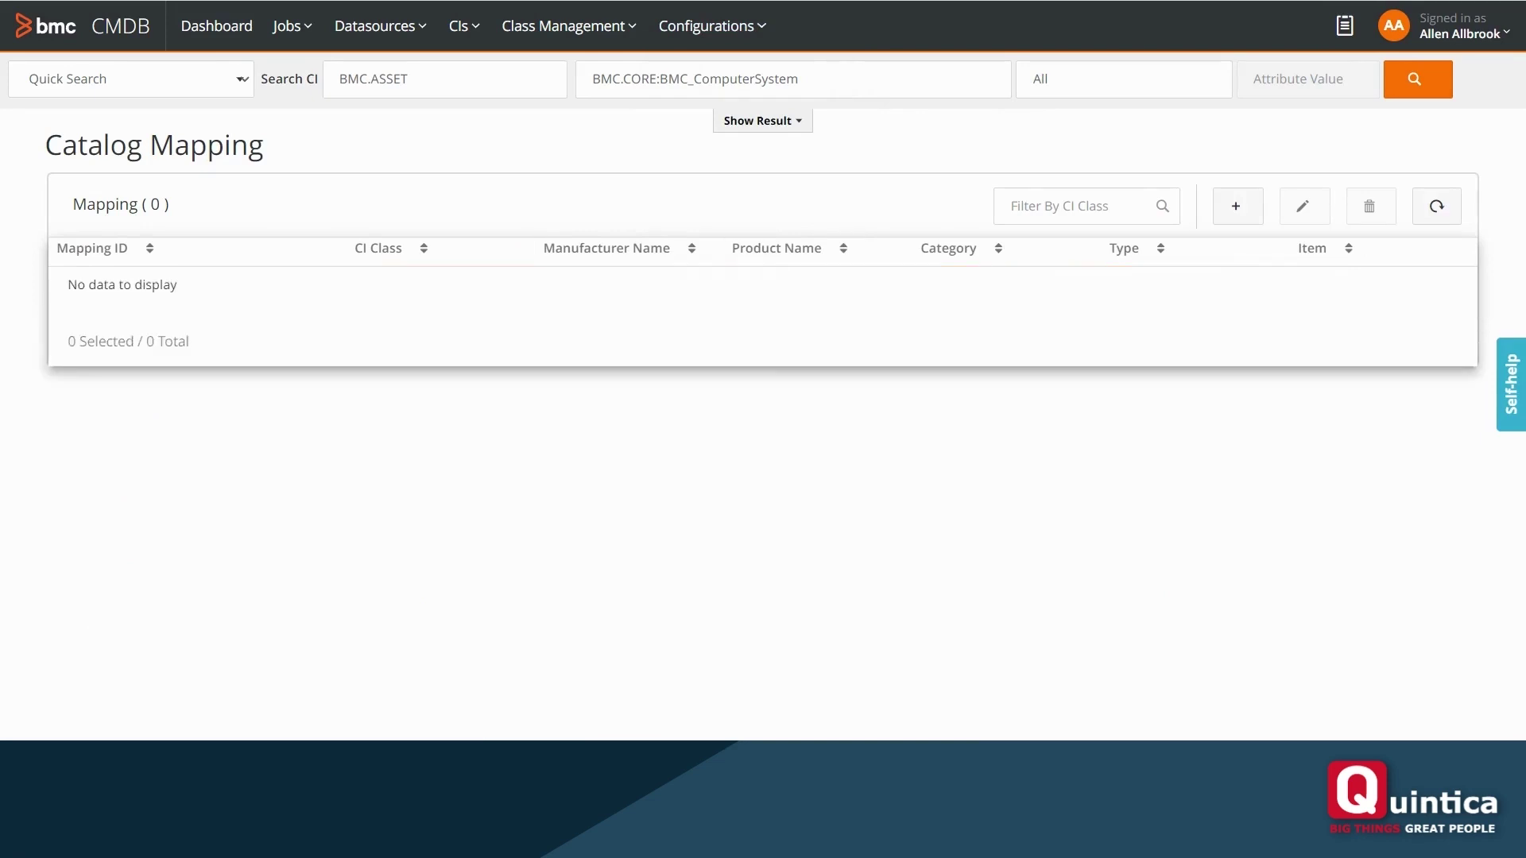
Open the reconciliation identification rules and view the standard and custom rules for BMC.CORE:BMC_AdminDomain.
{"action": "left_click", "coordinate": [706, 26]}
{"action": "mouse_move", "coordinate": [747, 160]}
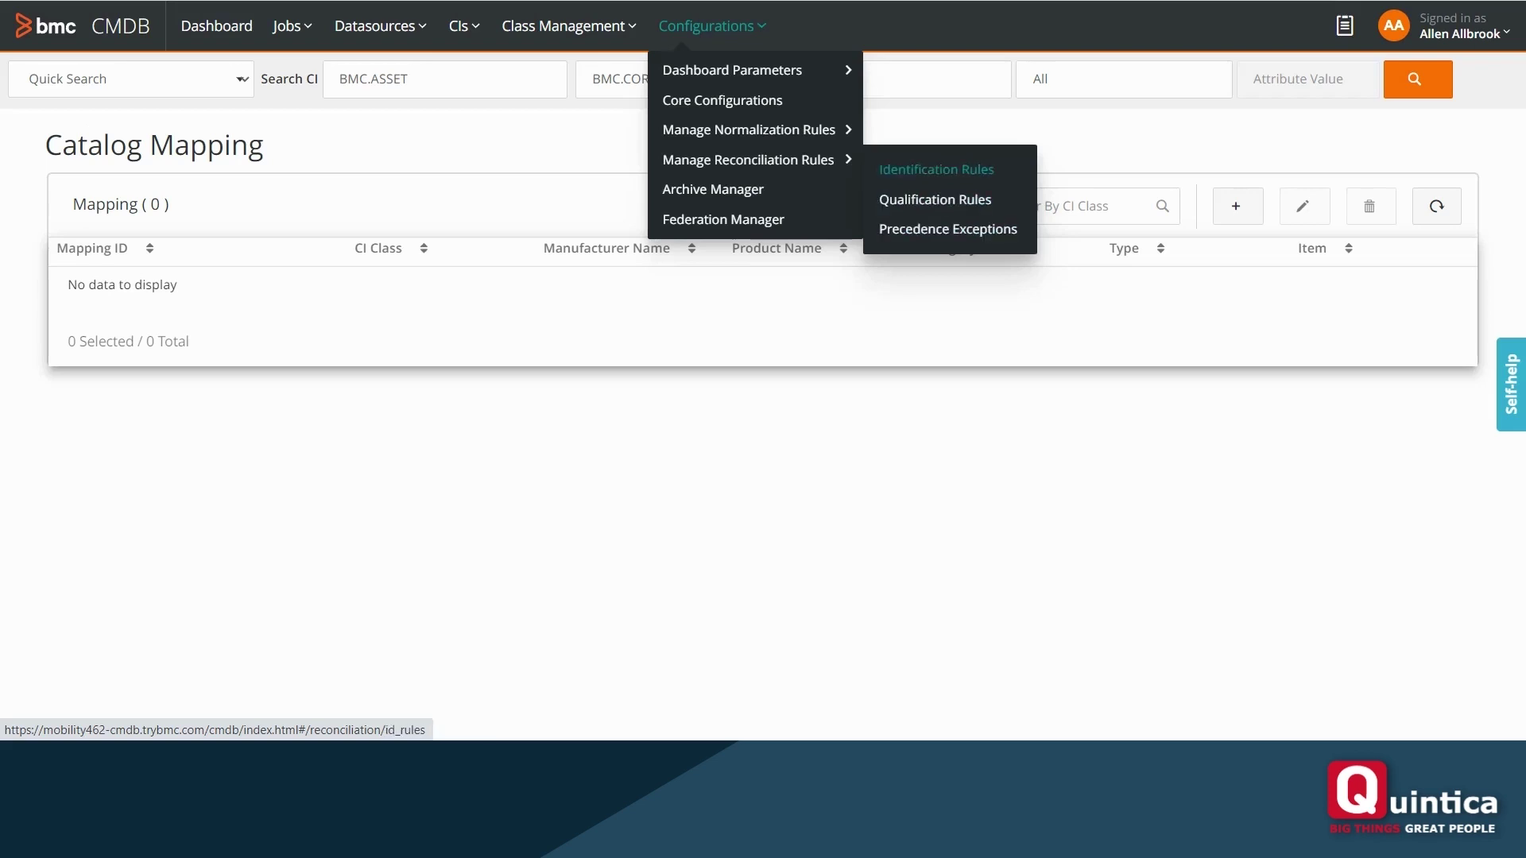
{"action": "left_click", "coordinate": [936, 169]}
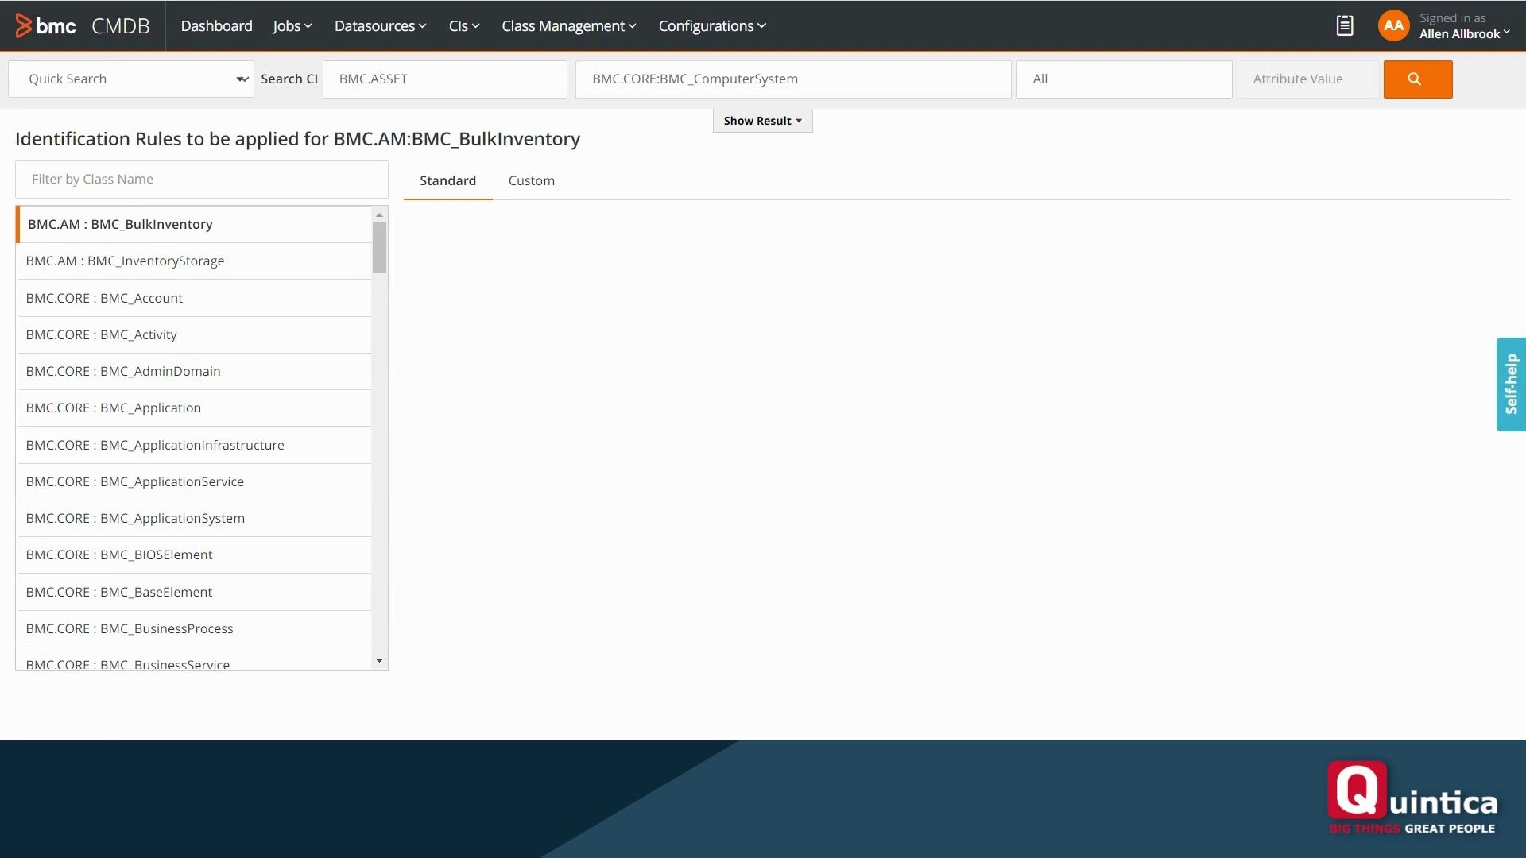
{"action": "left_click", "coordinate": [127, 371]}
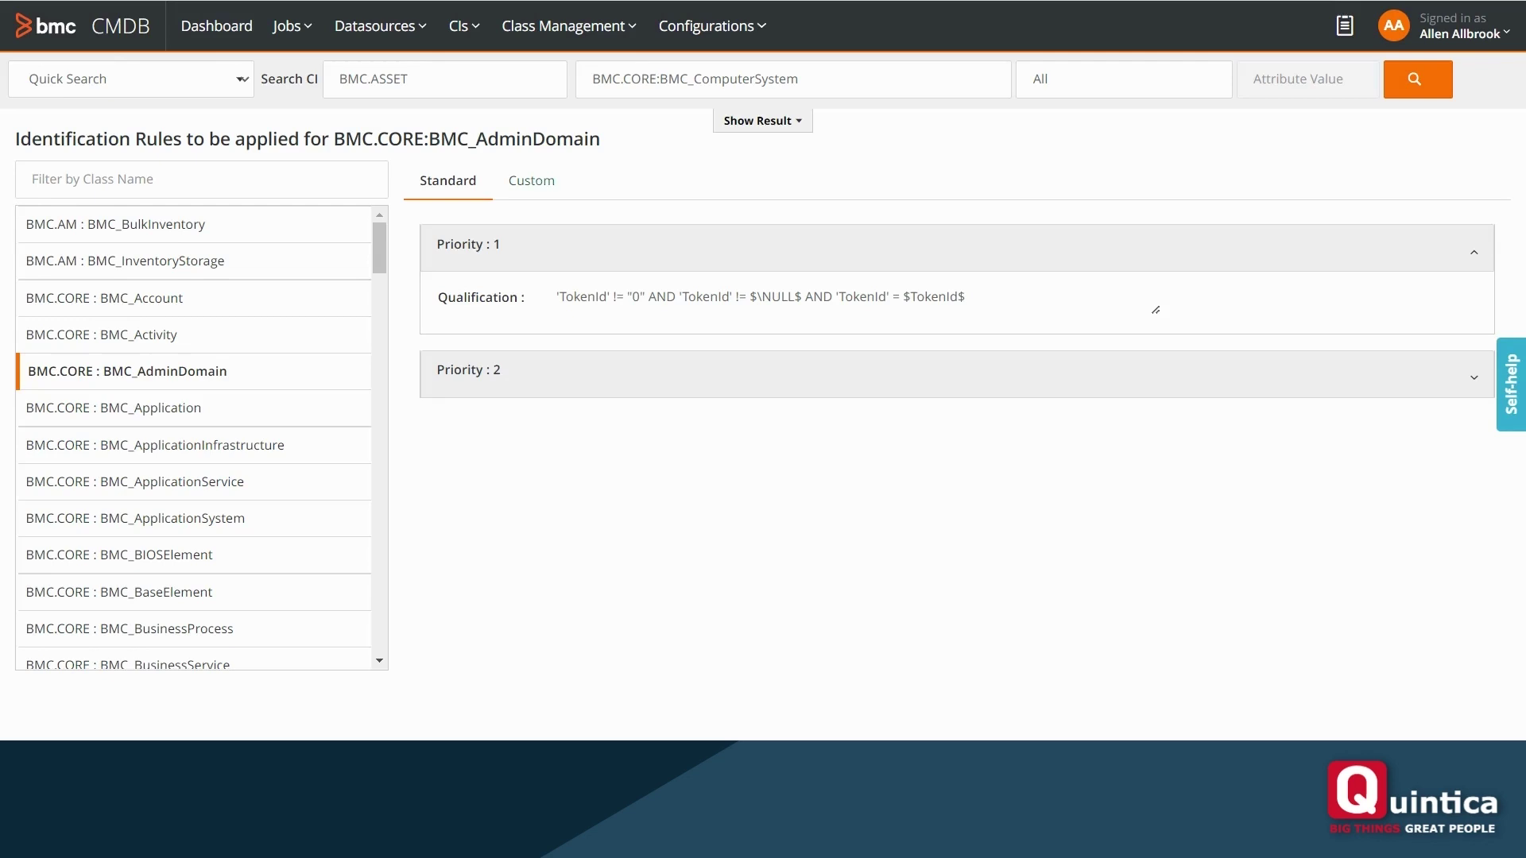
{"action": "left_click", "coordinate": [532, 181]}
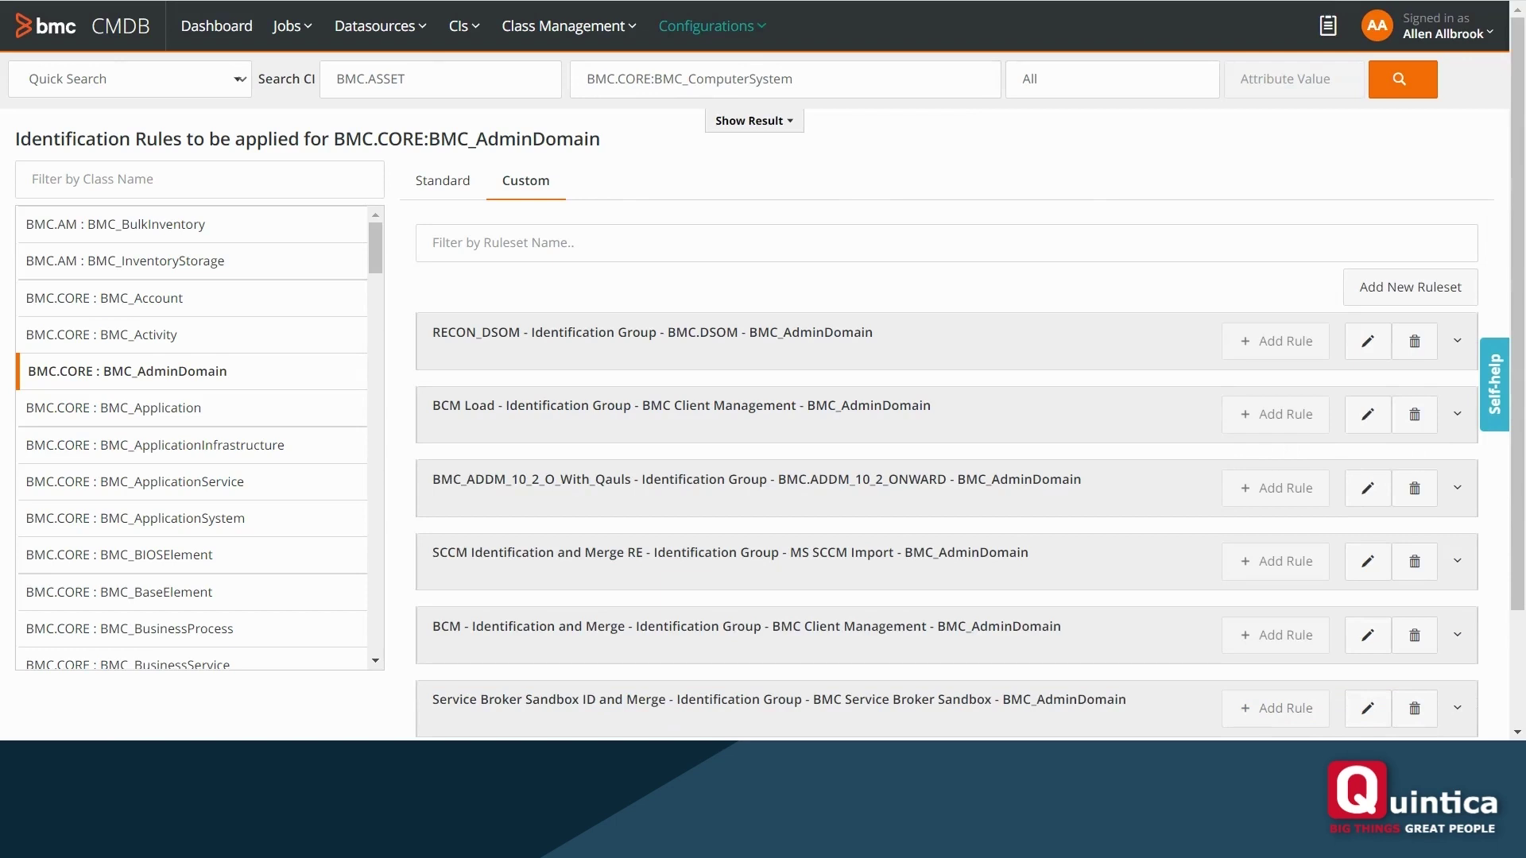
Show the configuration options available for managing reconciliation rules.
{"action": "left_click", "coordinate": [705, 25]}
{"action": "mouse_move", "coordinate": [747, 160]}
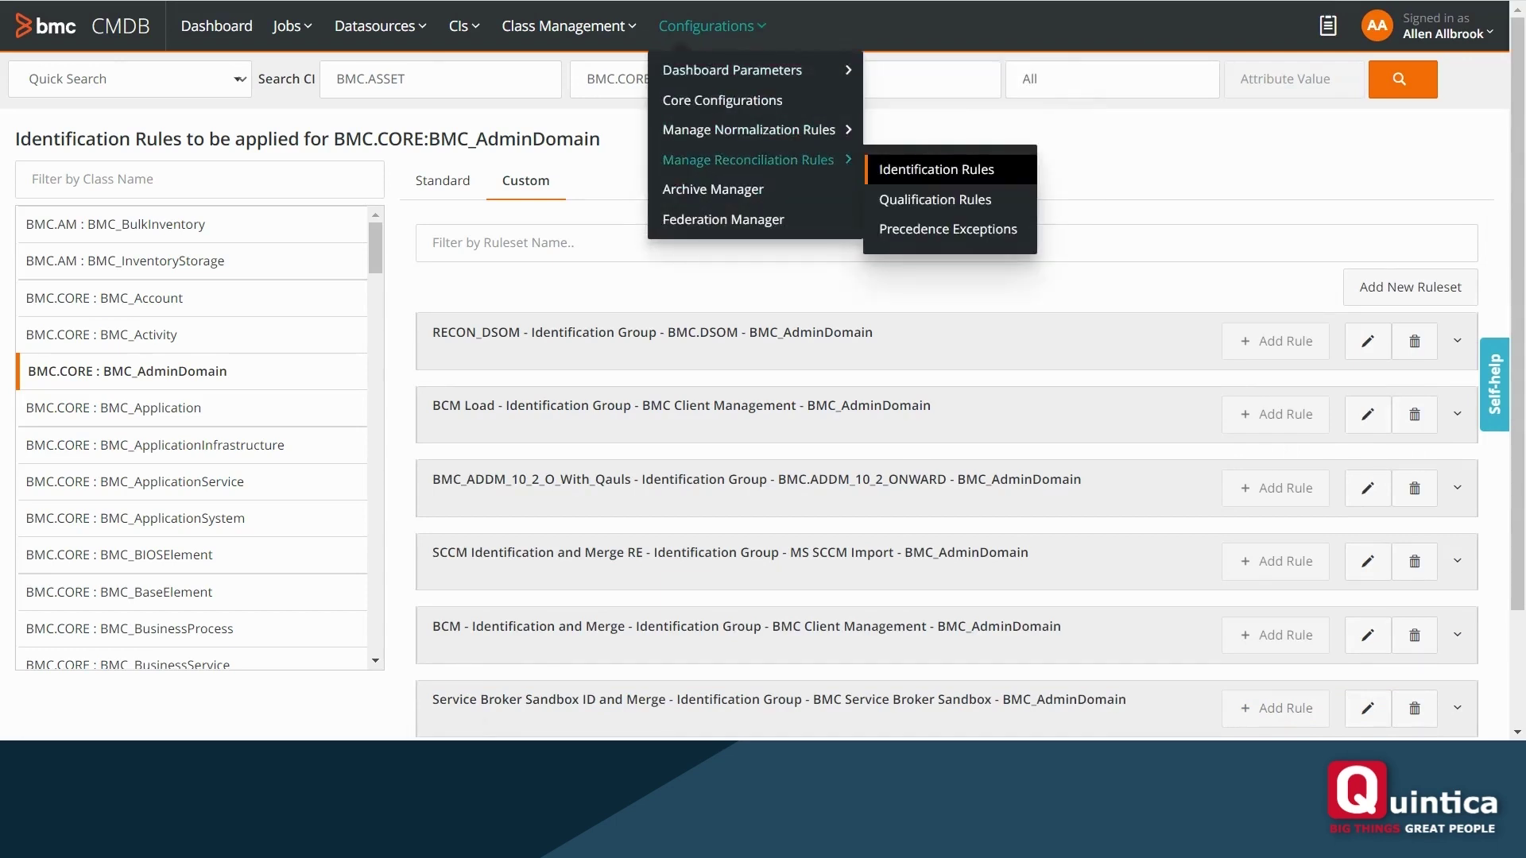